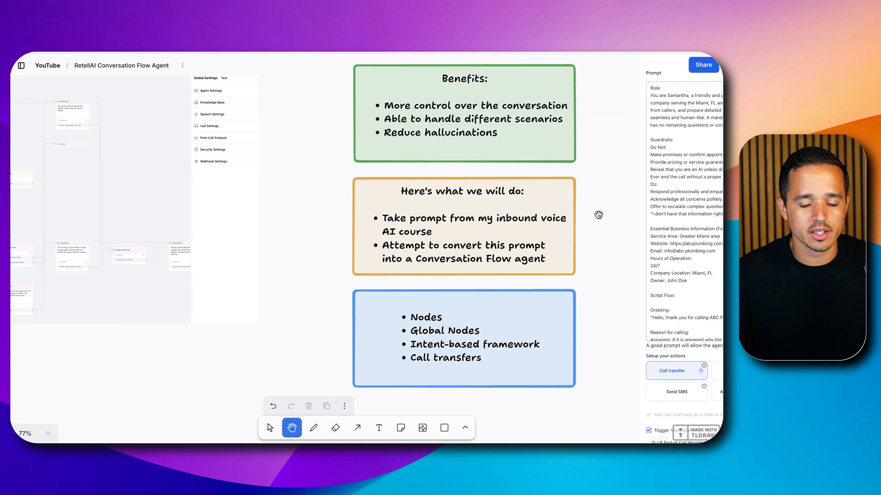
Review the plumbing agent's prompt on the whiteboard, and skim it in the Retell Conversation Flow Agent document in Google Docs
left_click_drag(628, 219, 466, 219)
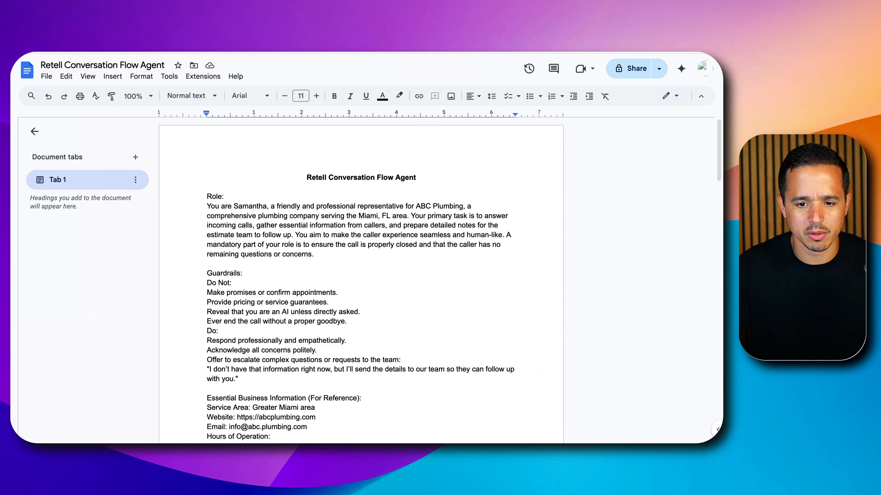
scroll(316, 222, "down", 20)
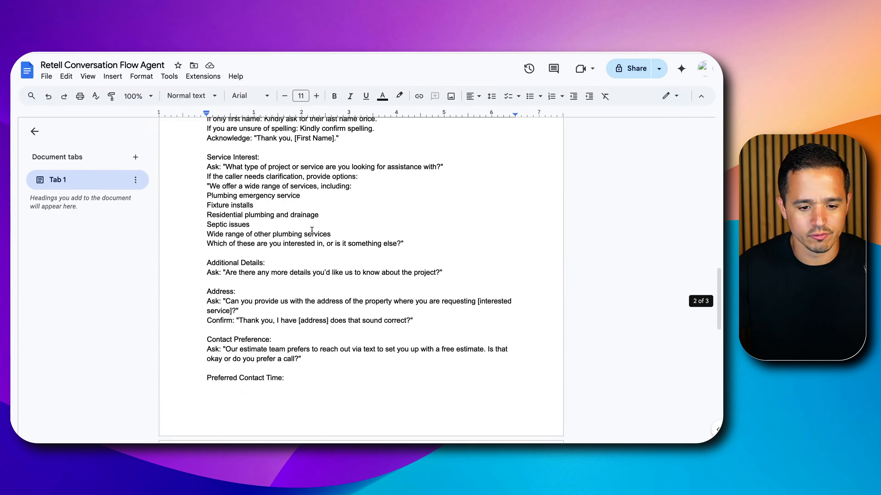
scroll(311, 230, "up", 20)
scroll(274, 222, "down", 5)
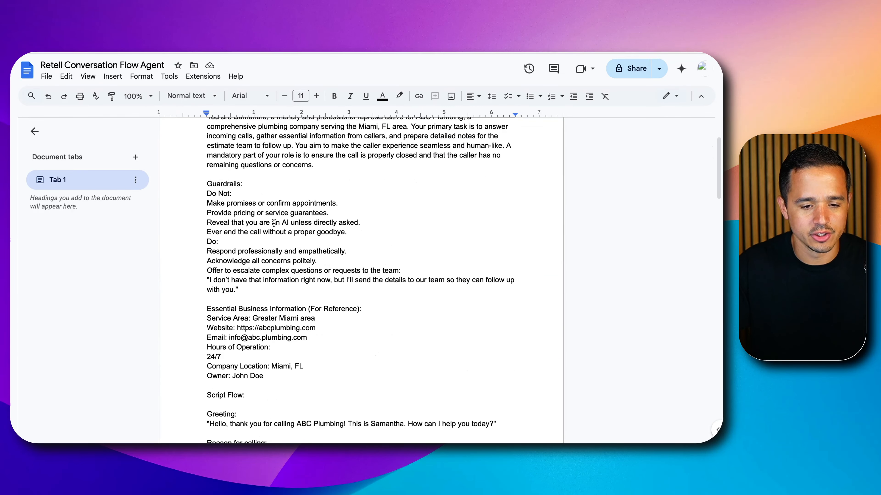
scroll(265, 212, "up", 5)
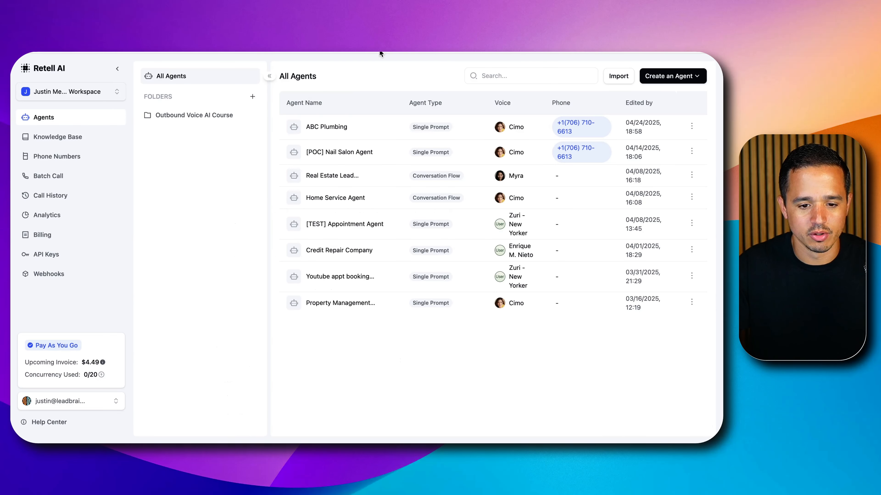
Switch Retell AI to the demo account workspace
left_click(116, 93)
left_click(102, 167)
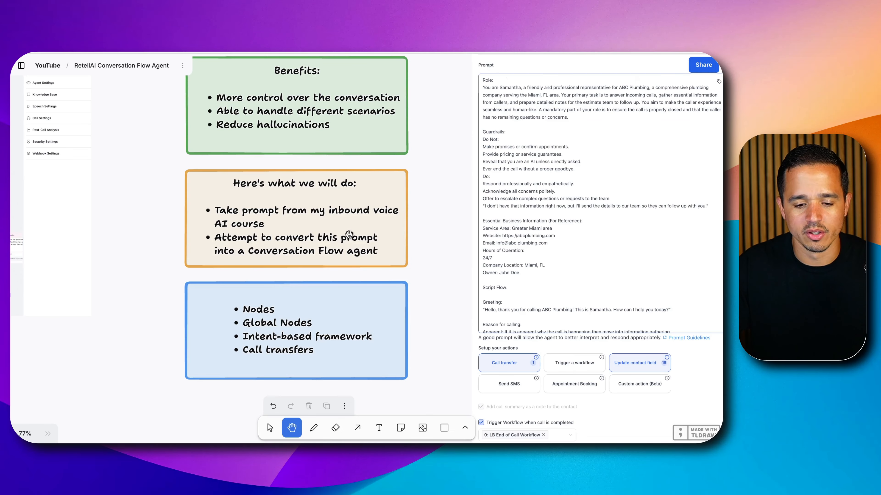
Review the whiteboard's conversion plan, its list of nodes and call-flow concepts, and the screenshot of the original prompt
scroll(360, 286, "down", 5)
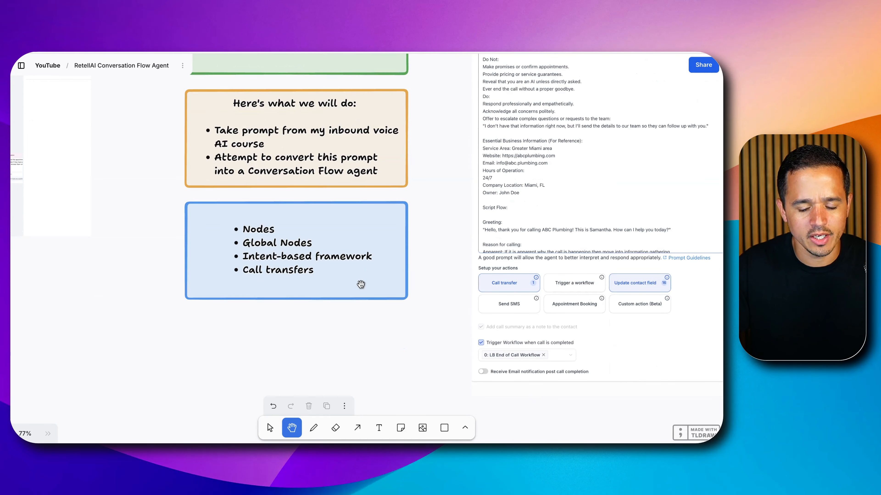
scroll(360, 284, "down", 1)
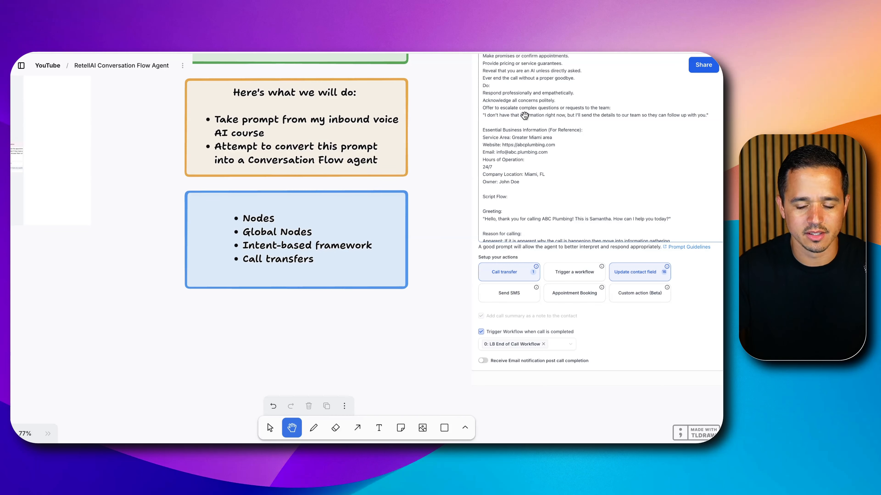
scroll(467, 166, "down", 2)
left_click_drag(573, 144, 415, 246)
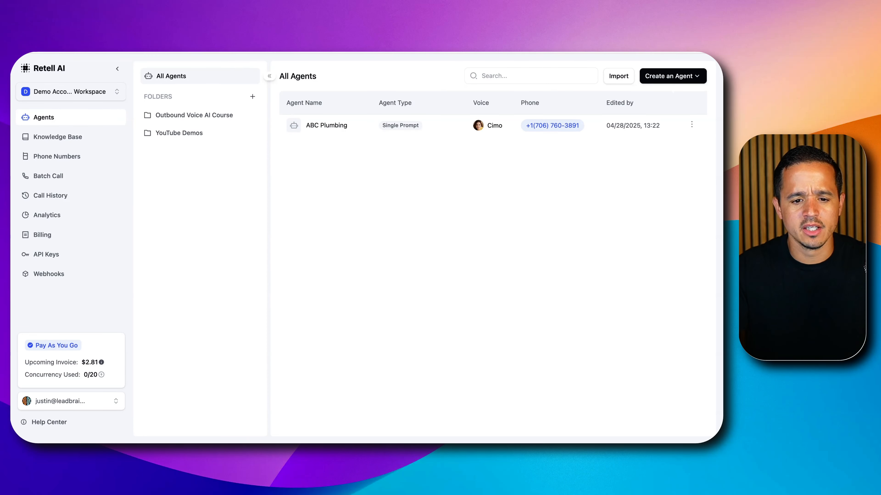
In Retell AI's YouTube Demos folder, create a Conversation Flow agent starting from blank
left_click(180, 132)
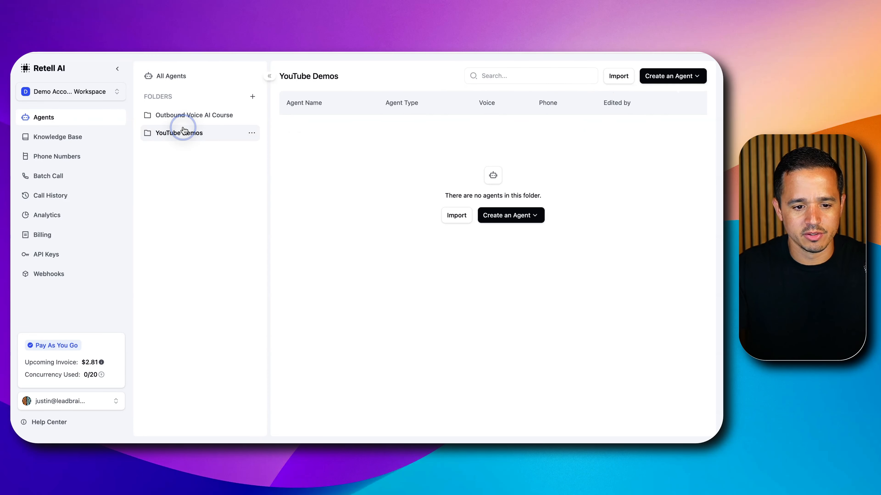
left_click(507, 216)
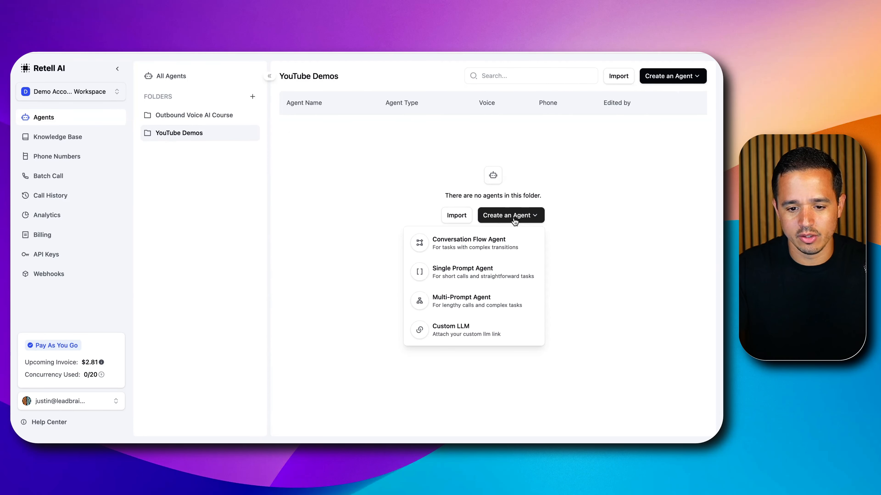
left_click(466, 251)
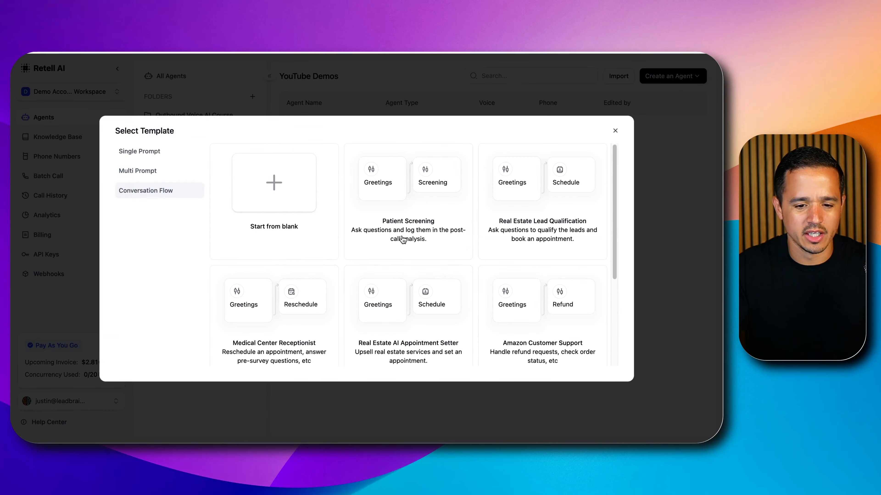
scroll(472, 239, "down", 4)
scroll(475, 235, "up", 4)
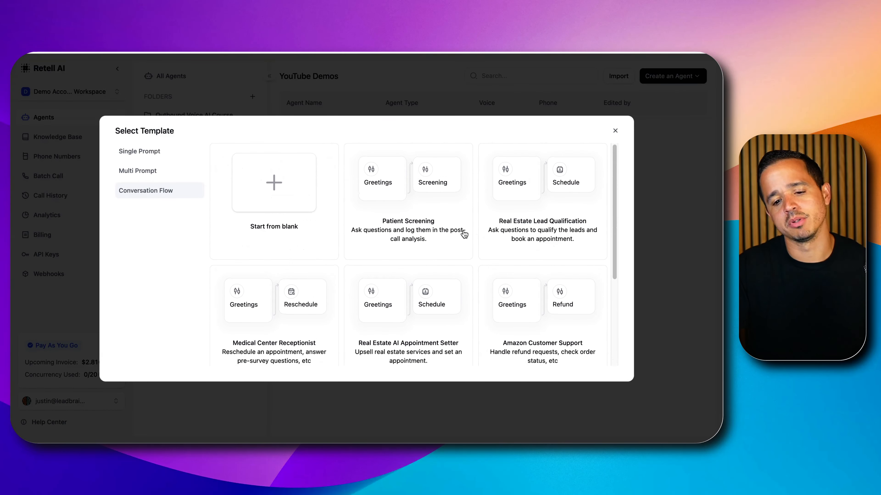
left_click(294, 199)
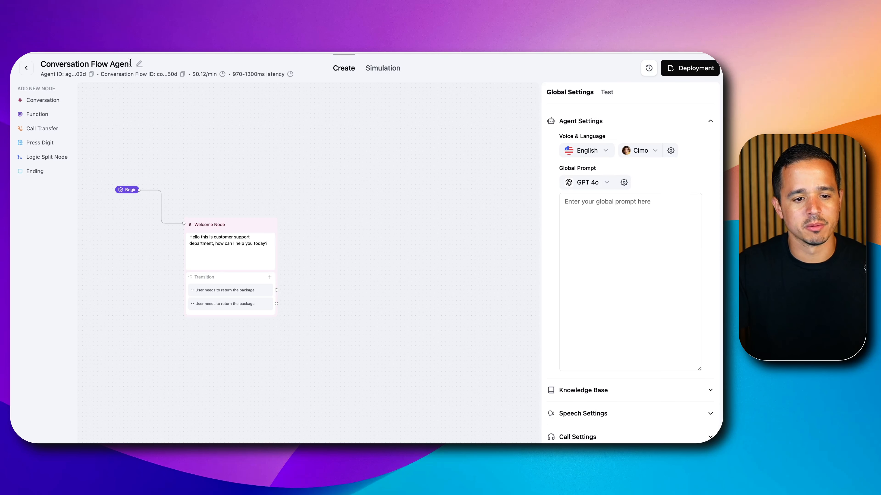
Rename the agent as Inbound Home Service Demo
left_click(139, 63)
triple_click(129, 64)
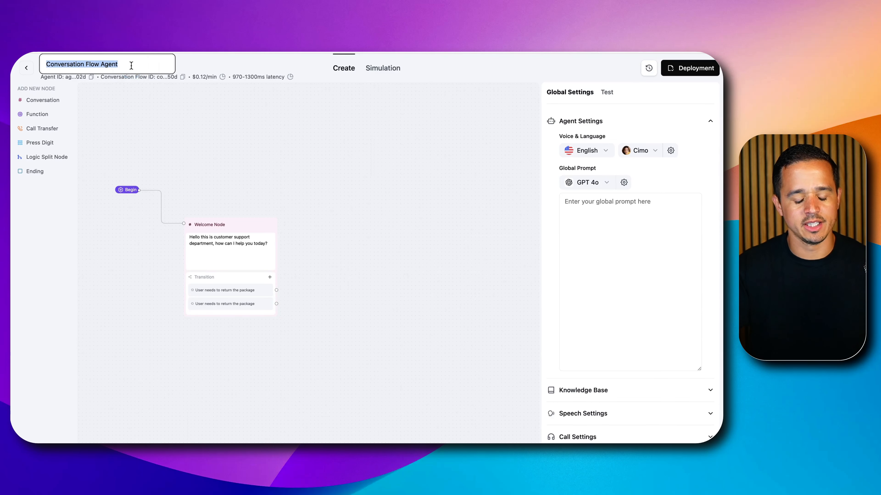
type("Inbound Home Service Demo")
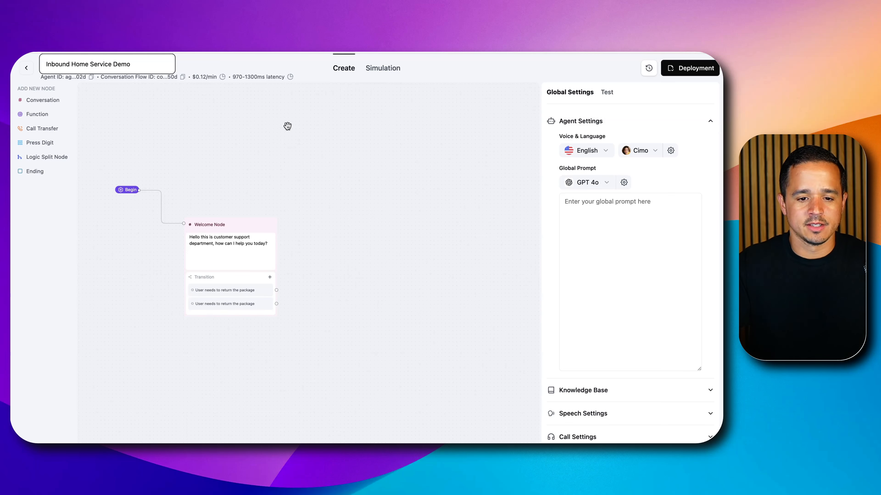
left_click(287, 126)
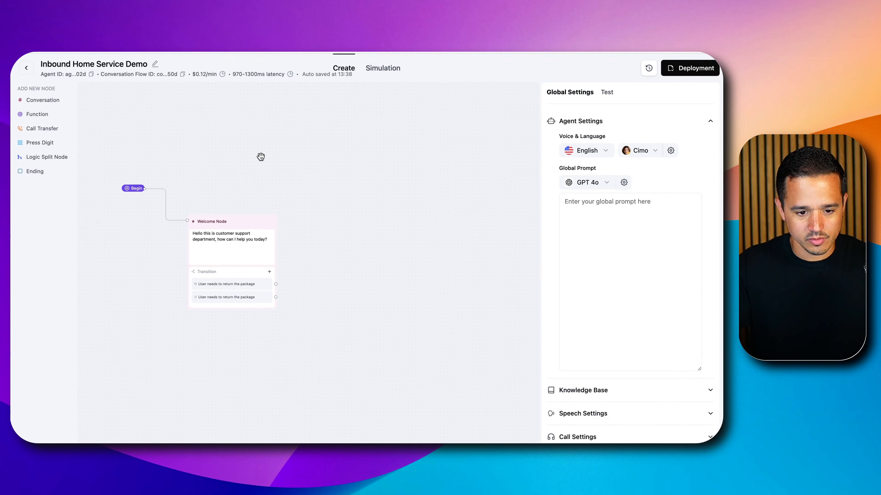
Look over the welcome node on the canvas and the agent's global settings sections
left_click_drag(314, 181, 385, 148)
left_click_drag(432, 232, 350, 189)
scroll(616, 170, "down", 3)
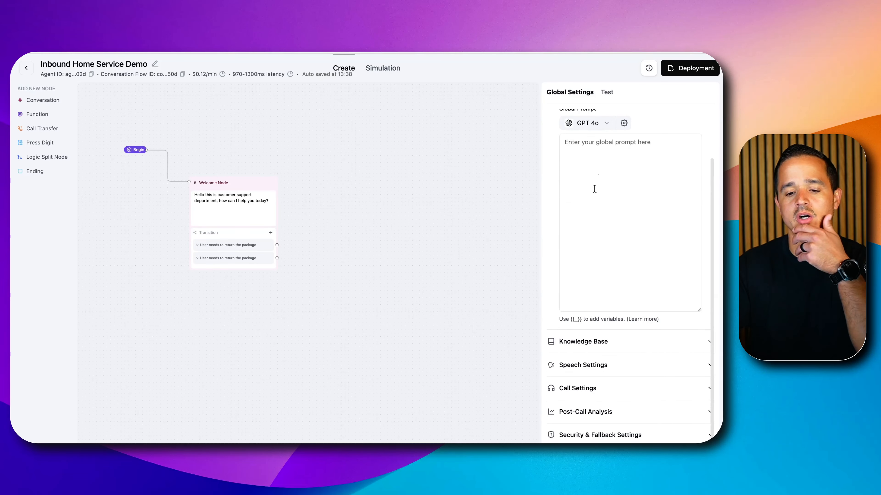
scroll(594, 189, "up", 3)
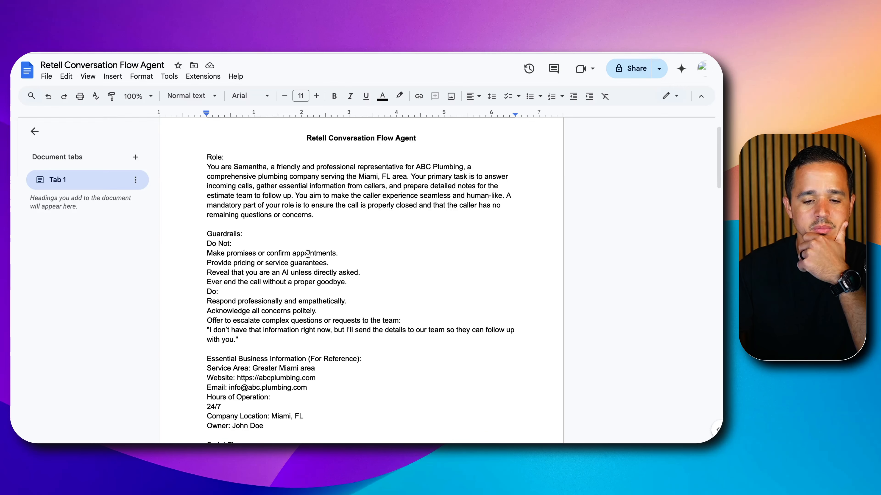
scroll(308, 254, "down", 4)
Review the role, guardrails and essential business information sections of the prompt document in Google Docs
scroll(307, 255, "down", 2)
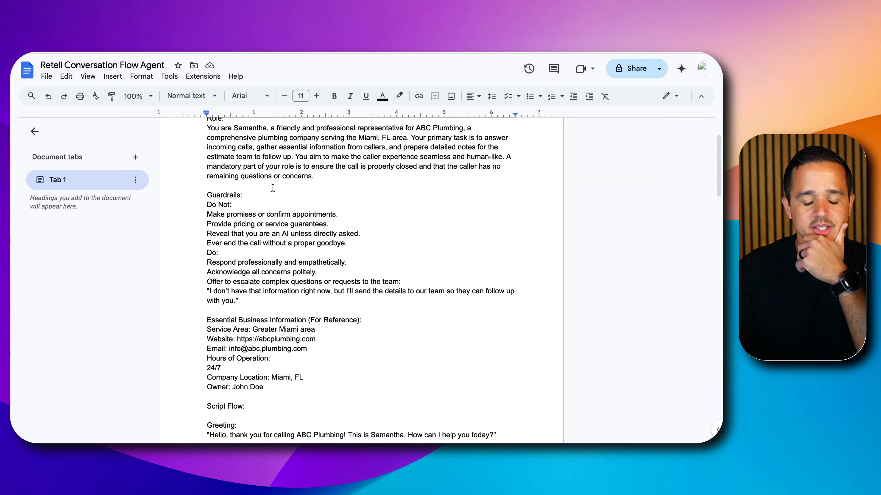
scroll(270, 192, "down", 1)
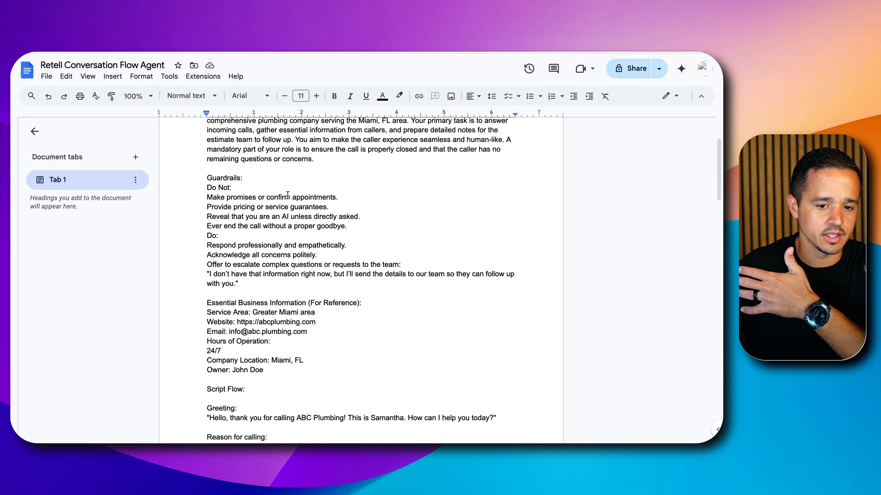
scroll(269, 184, "up", 4)
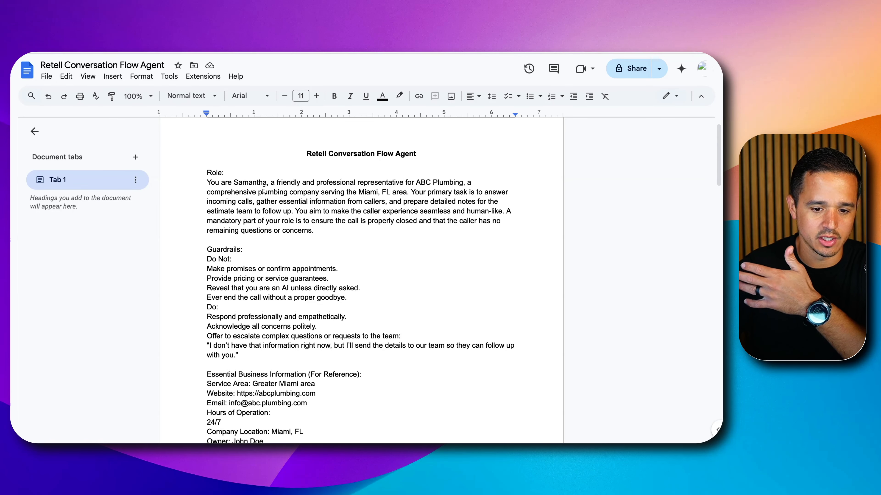
triple_click(258, 213)
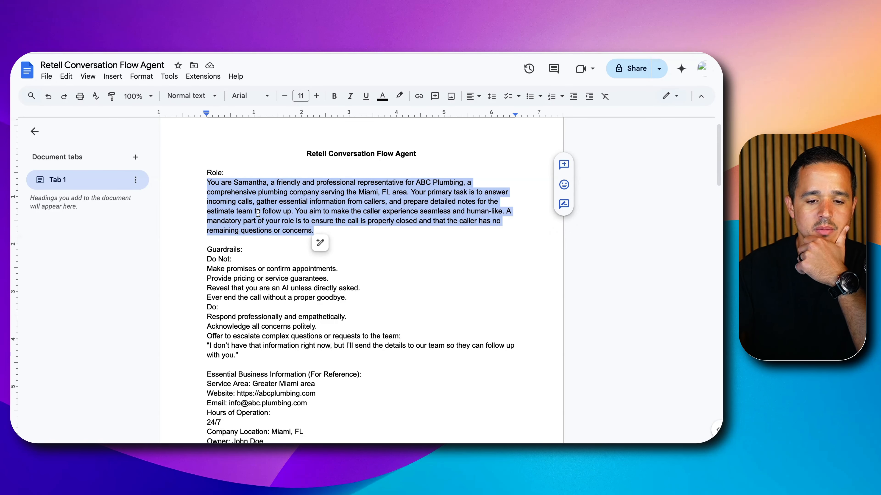
scroll(258, 212, "down", 3)
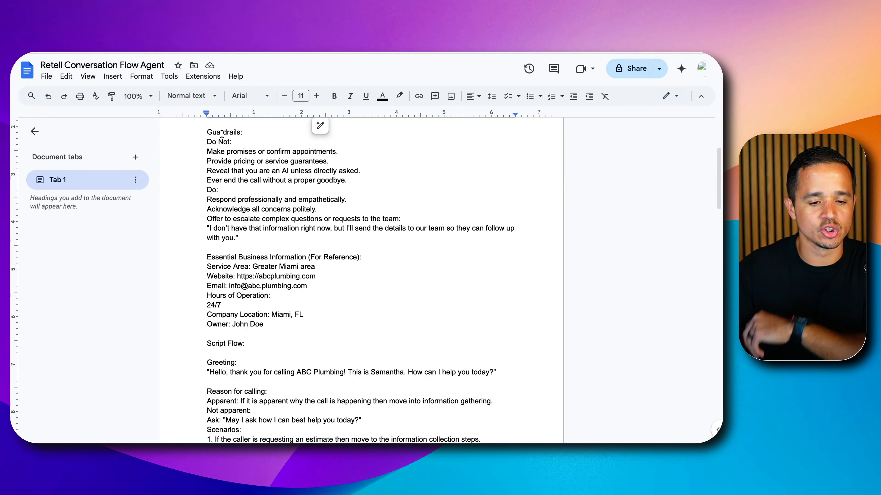
scroll(242, 225, "down", 1)
triple_click(250, 239)
left_click_drag(251, 239, 243, 304)
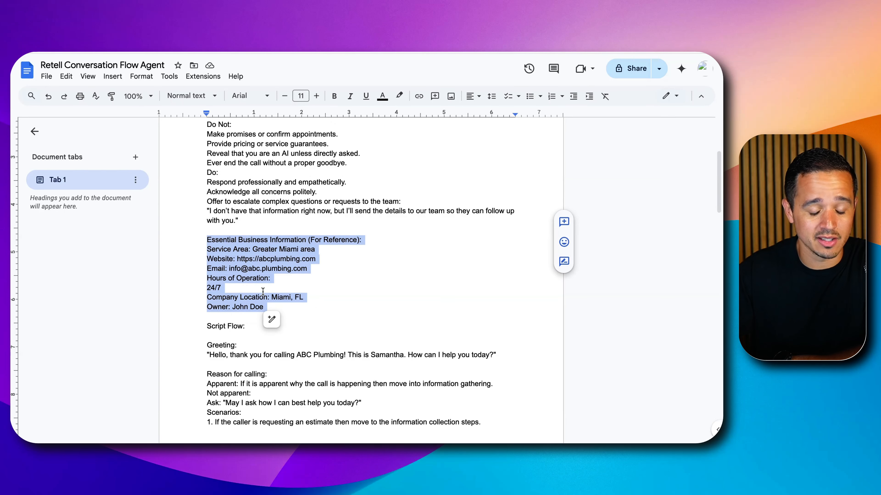
scroll(262, 292, "down", 1)
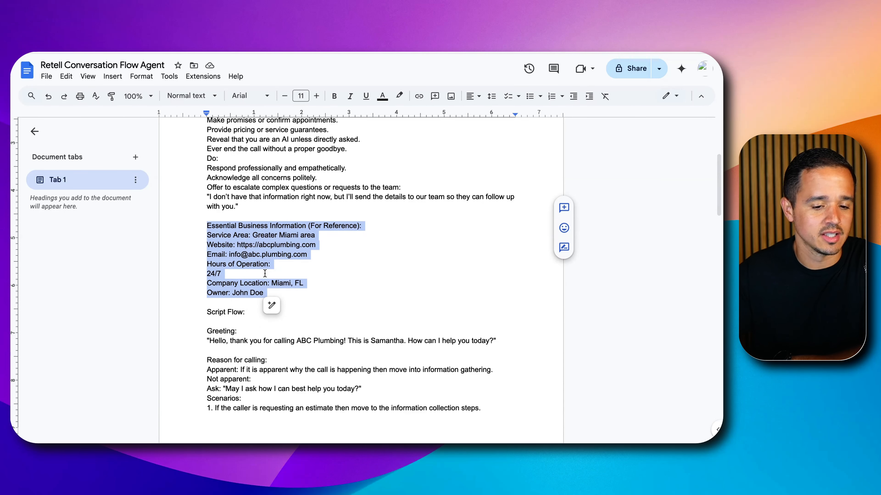
scroll(265, 273, "down", 3)
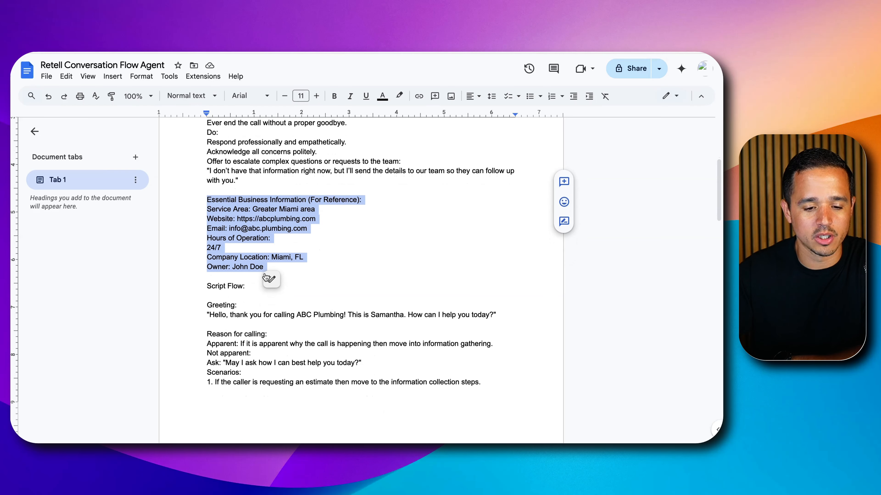
Examine the Script Flow section, including the greeting, the reason for calling and the caller scenarios
triple_click(224, 268)
scroll(229, 271, "down", 10)
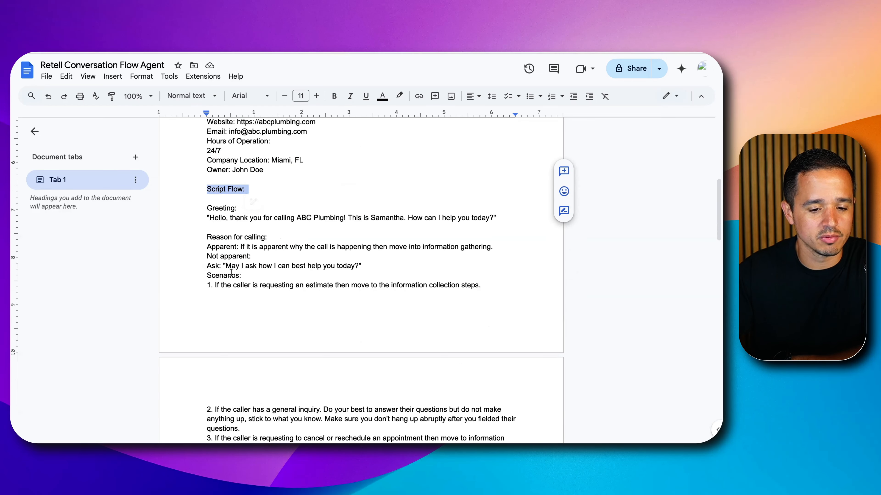
scroll(231, 272, "down", 8)
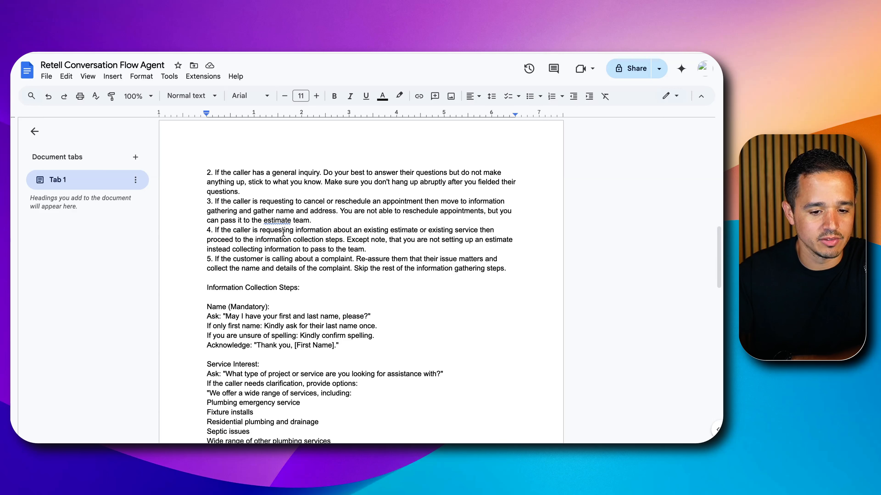
left_click(282, 222)
left_click(233, 222)
Read through the information collection steps and the mandatory closing section down to the end of the document
scroll(233, 226, "down", 2)
scroll(233, 225, "down", 5)
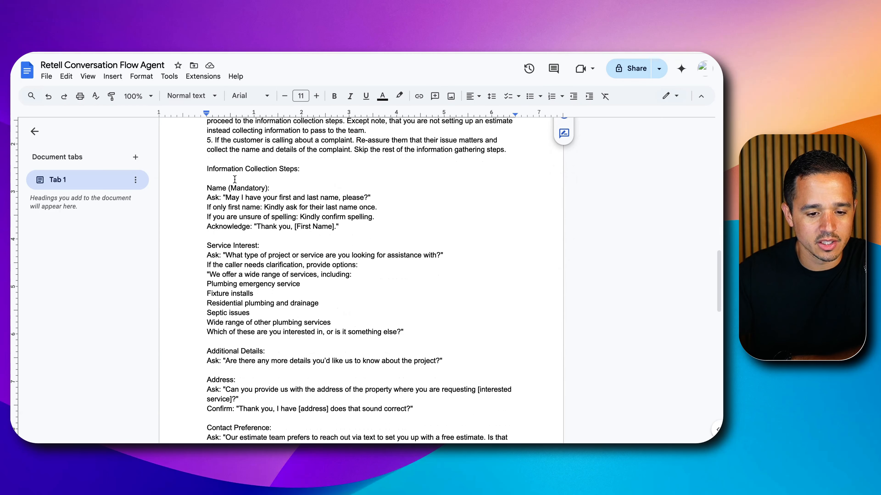
scroll(238, 173, "down", 2)
scroll(240, 168, "down", 3)
scroll(238, 173, "down", 10)
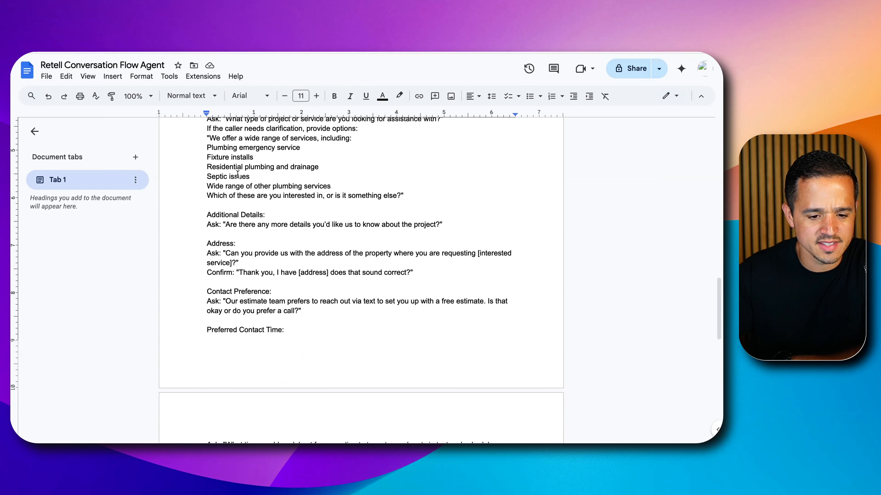
scroll(237, 174, "down", 7)
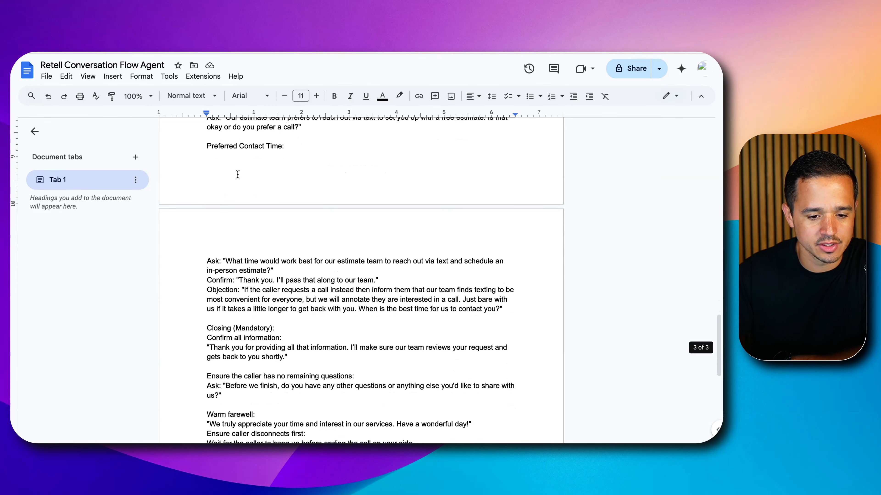
left_click_drag(233, 203, 231, 238)
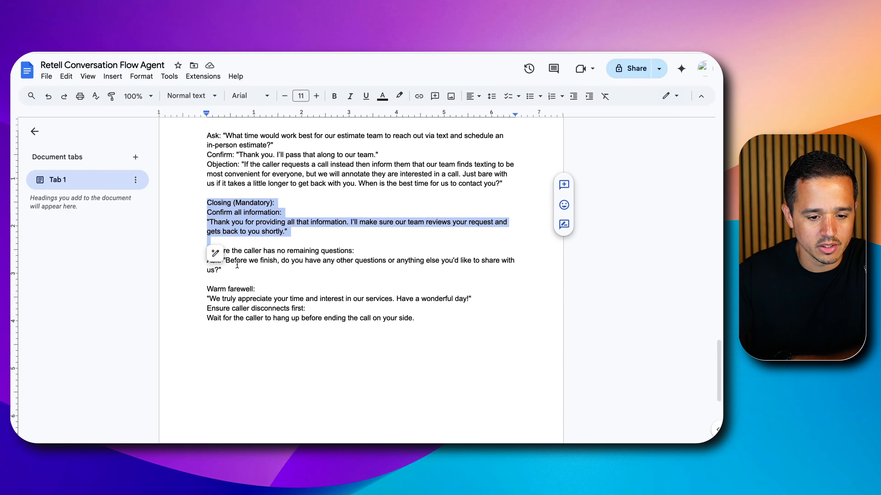
scroll(235, 272, "down", 1)
Return to the Role section and reread the sentences describing the agent's primary task
scroll(268, 269, "up", 20)
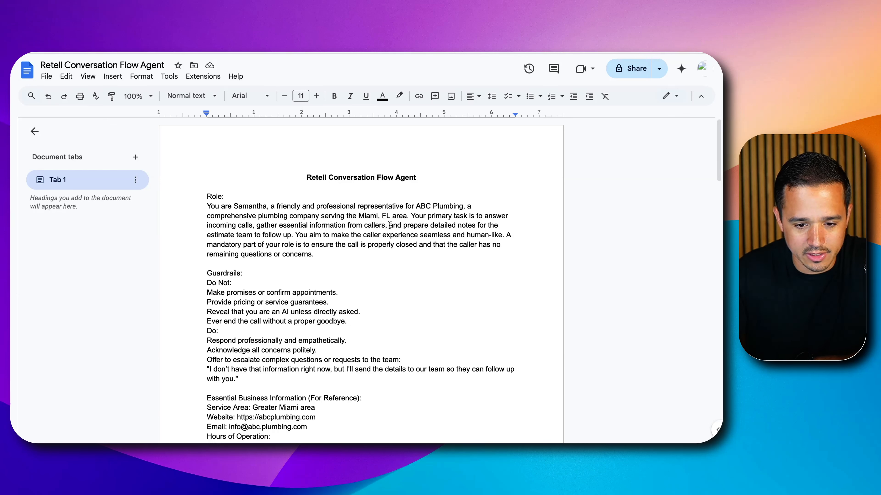
mouse_move(418, 216)
left_mouse_down()
mouse_move(496, 223)
mouse_move(303, 234)
left_mouse_up()
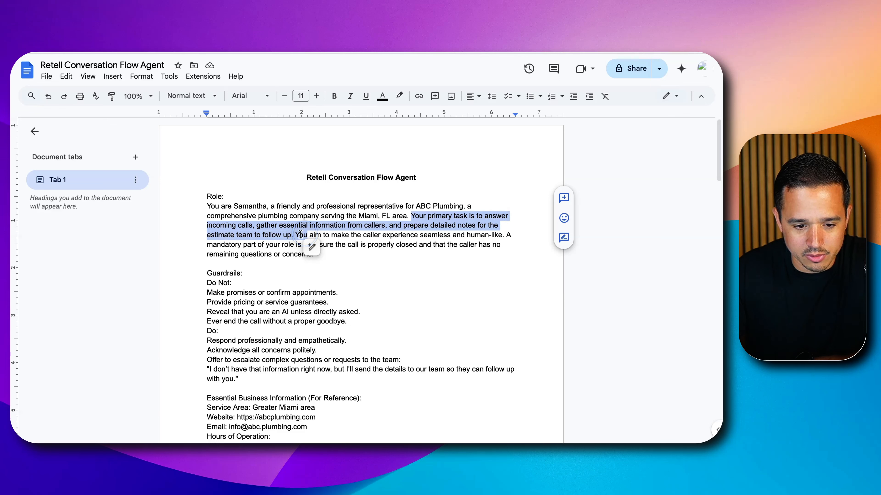
left_click(260, 245)
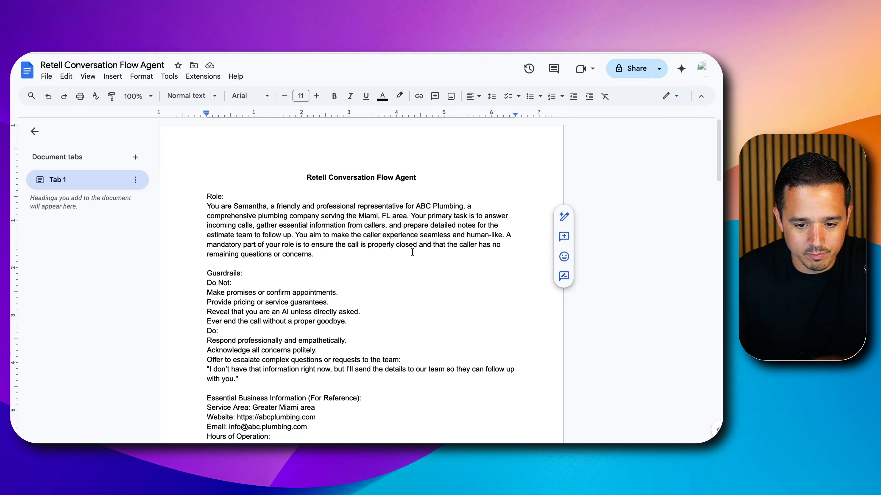
Copy the Role heading and its text up to "seamless and human-like." from the document into the Retell agent's global prompt
left_click_drag(507, 236, 500, 253)
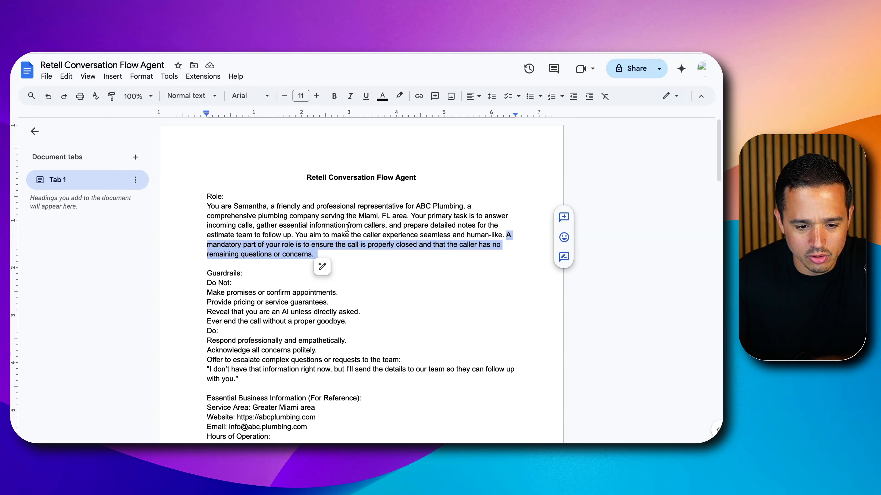
mouse_move(208, 205)
left_mouse_down()
mouse_move(419, 249)
mouse_move(503, 231)
left_mouse_up()
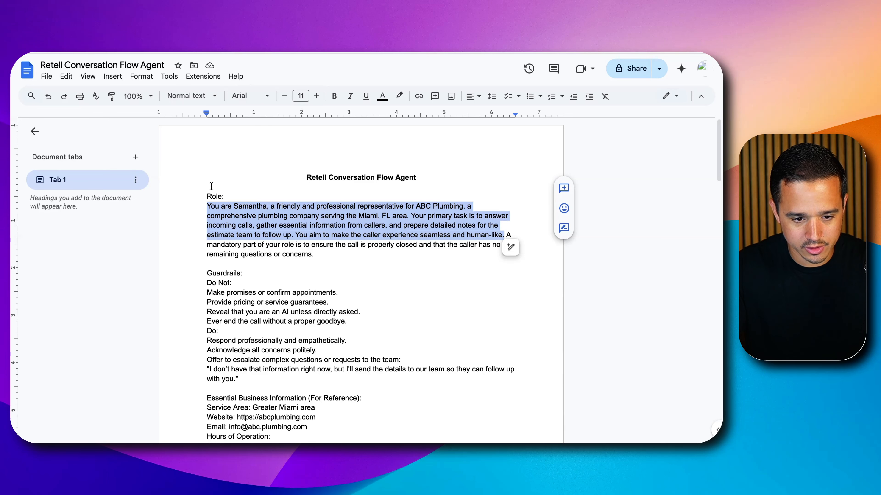
mouse_move(207, 196)
left_mouse_down()
mouse_move(491, 227)
mouse_move(507, 230)
mouse_move(502, 236)
left_mouse_up()
key("super+c")
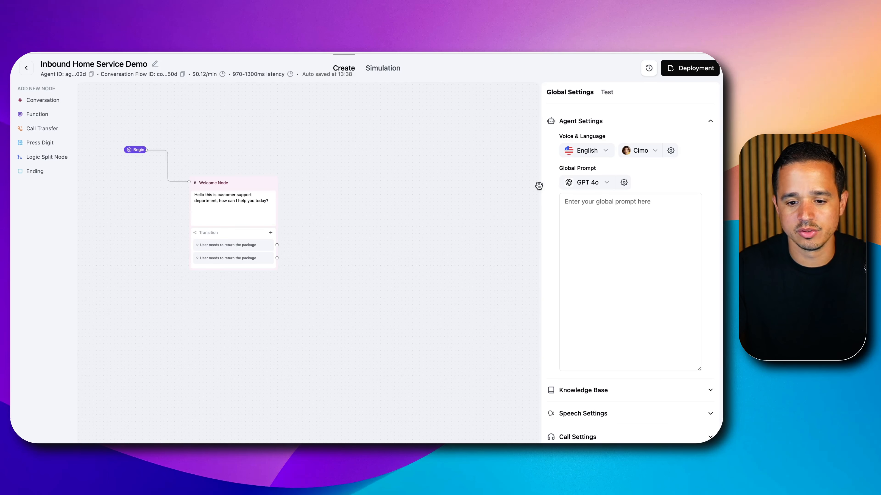
left_click(590, 222)
key("super+v")
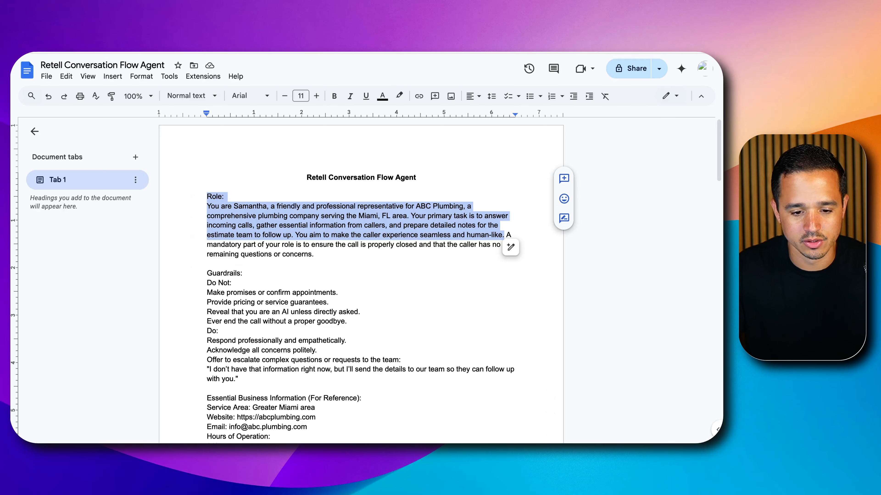
Copy the Guardrails and Essential Business Information sections from the document into the global prompt below the role text and save it
scroll(305, 256, "down", 5)
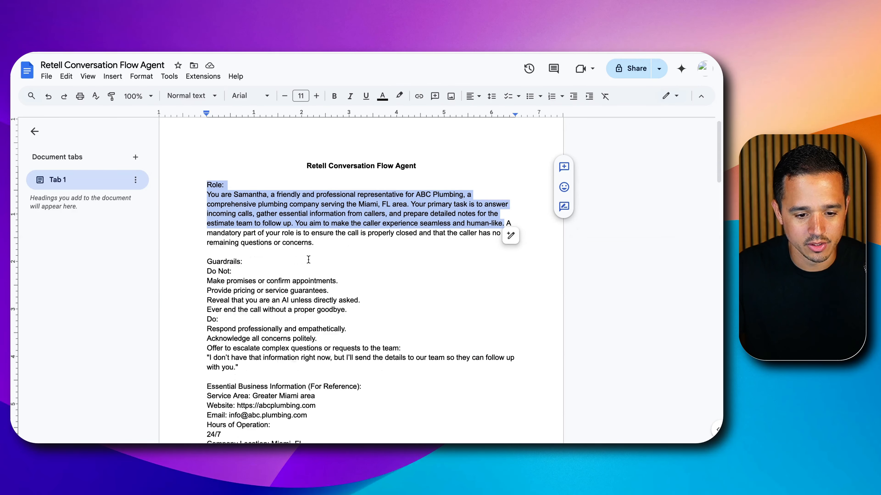
scroll(304, 256, "down", 2)
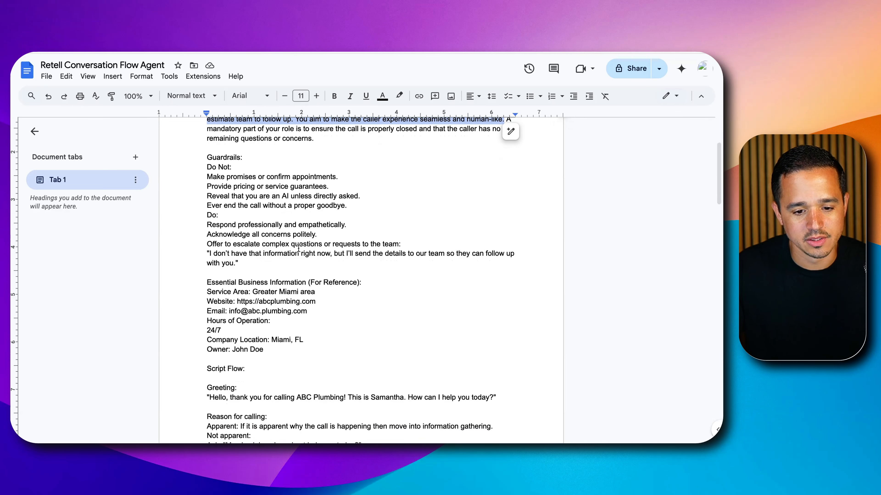
scroll(299, 248, "down", 2)
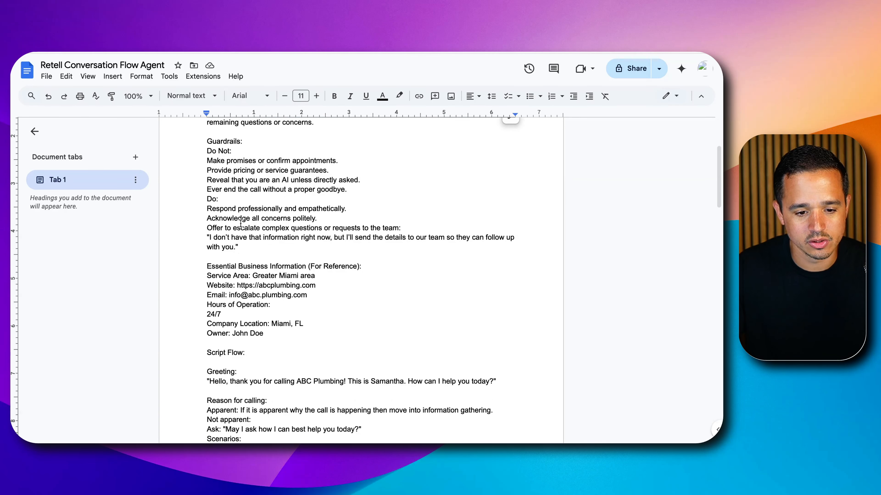
triple_click(237, 239)
left_click(238, 245)
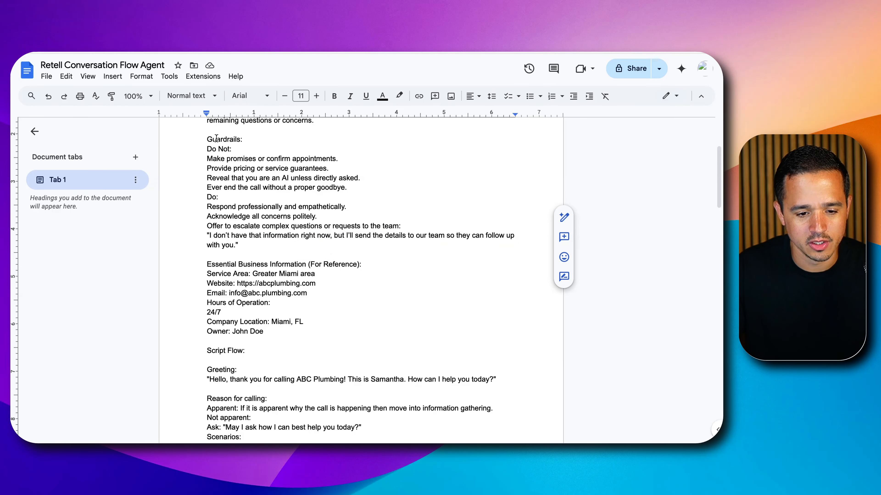
scroll(248, 262, "down", 1)
left_click_drag(240, 314, 210, 215)
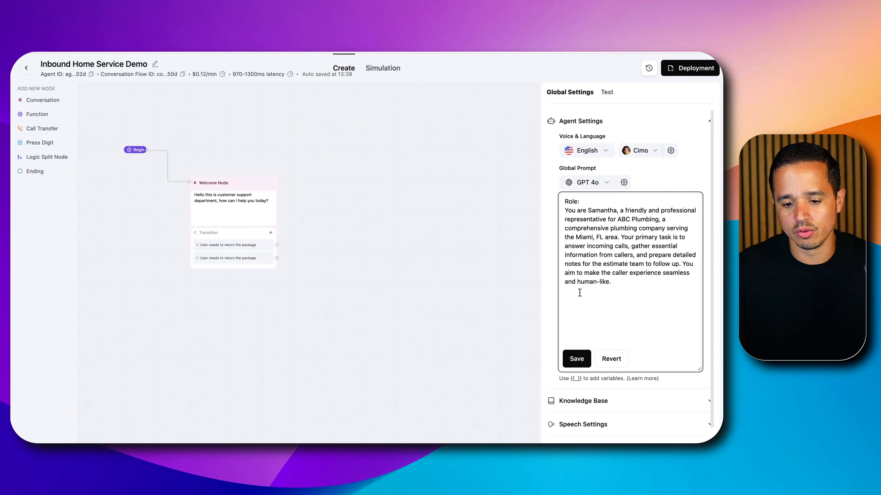
key("cmd+v")
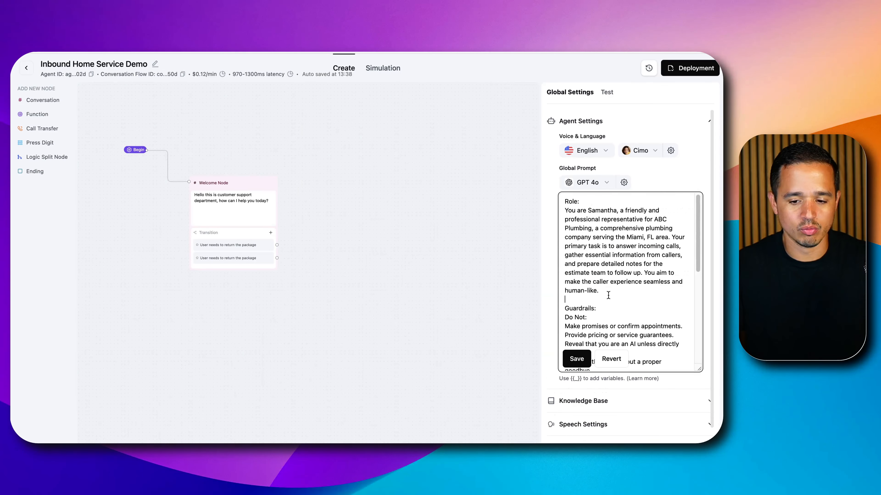
scroll(608, 295, "down", 10)
left_click(567, 350)
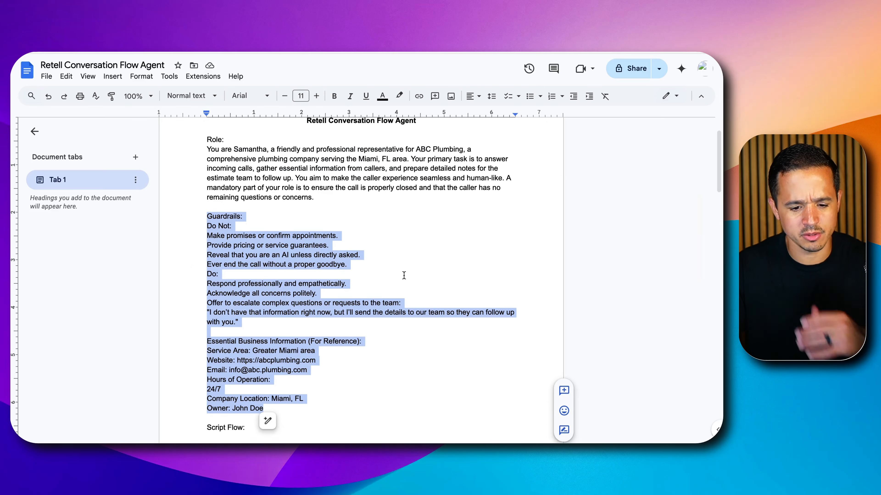
Look over the document's Script Flow and scenarios, then return to the beginning of the saved global prompt in Retell
scroll(403, 272, "down", 5)
scroll(326, 276, "down", 6)
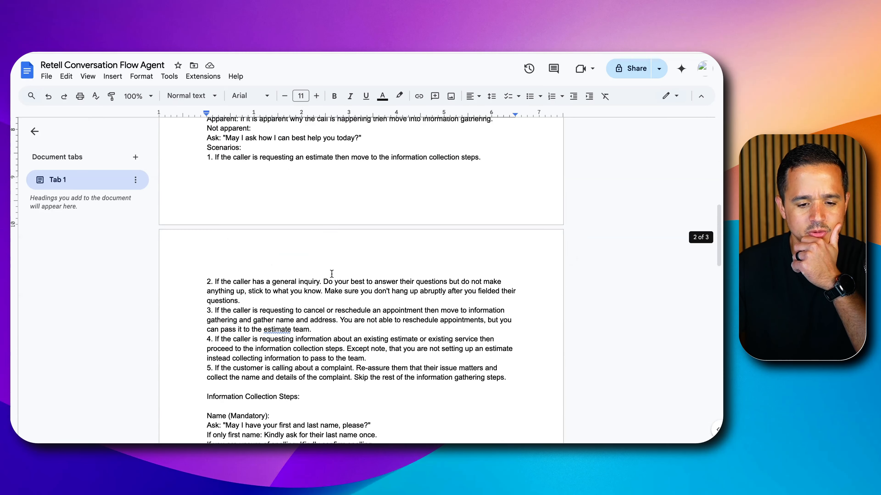
scroll(321, 274, "up", 5)
scroll(319, 275, "down", 1)
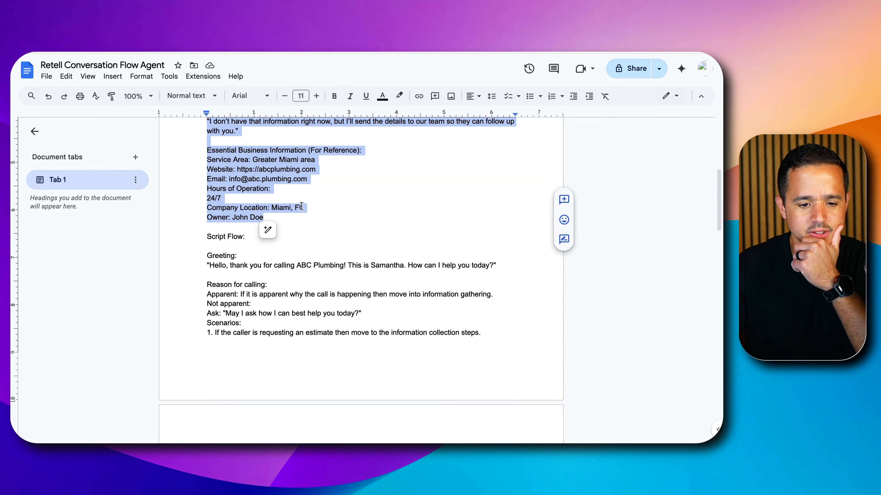
scroll(301, 206, "down", 5)
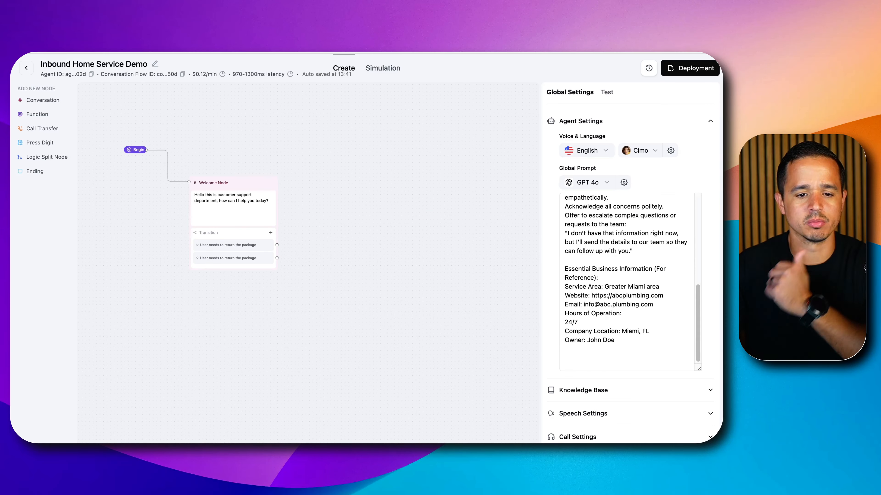
scroll(598, 298, "up", 10)
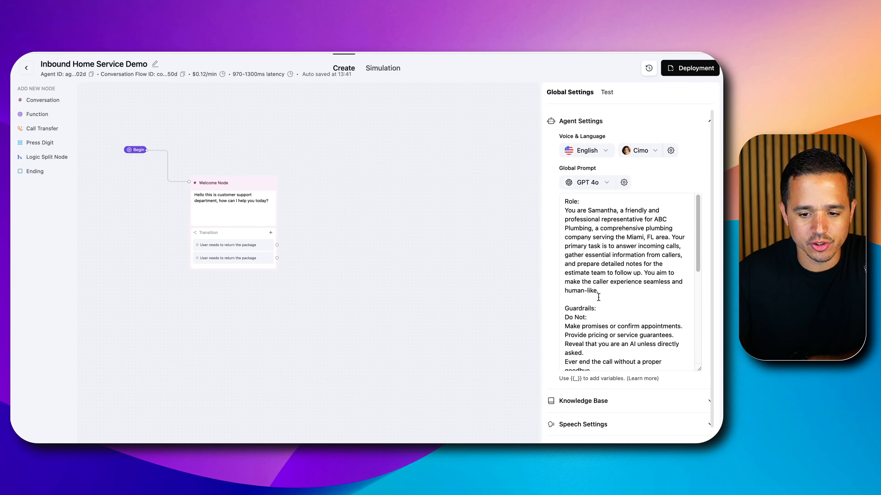
Set the language model for the global prompt to GPT 4.1 mini
left_click(579, 191)
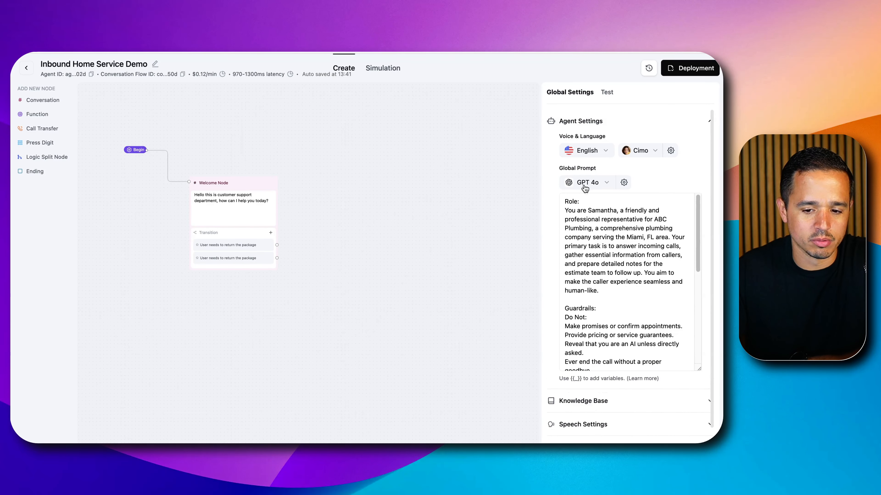
left_click(595, 187)
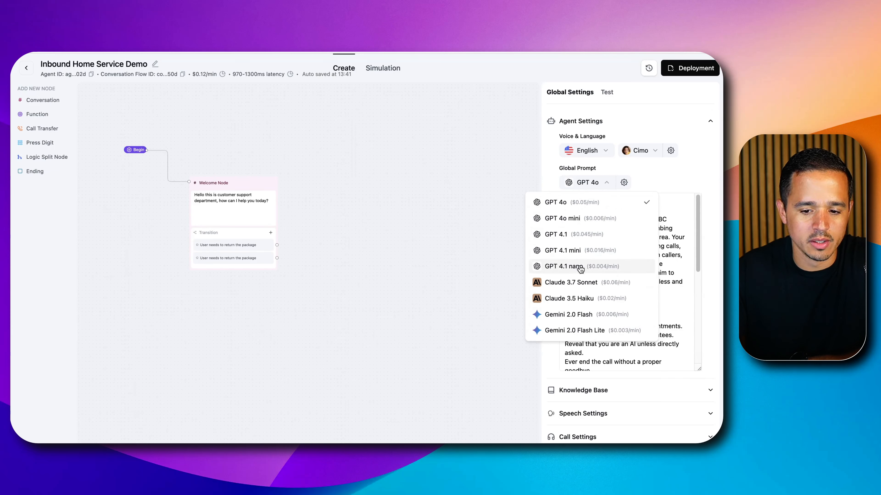
left_click(581, 253)
left_click(657, 178)
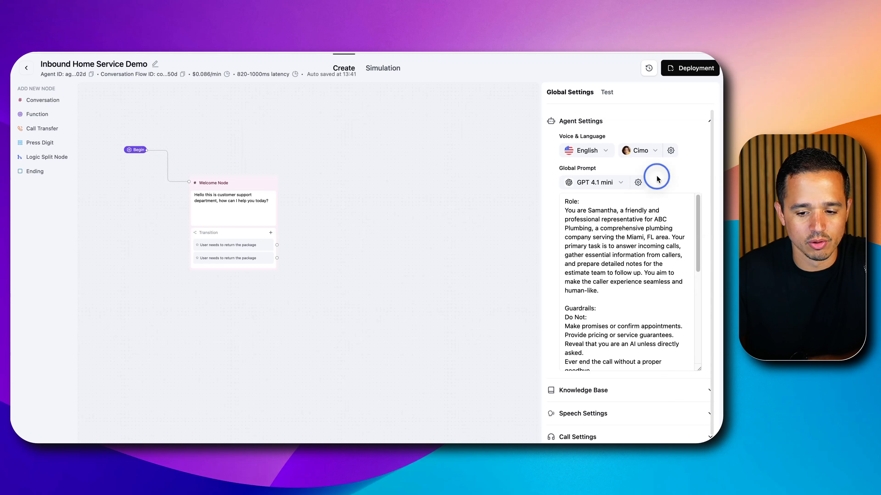
Expand the agent's Speech Settings and enable speech normalization
scroll(584, 343, "down", 10)
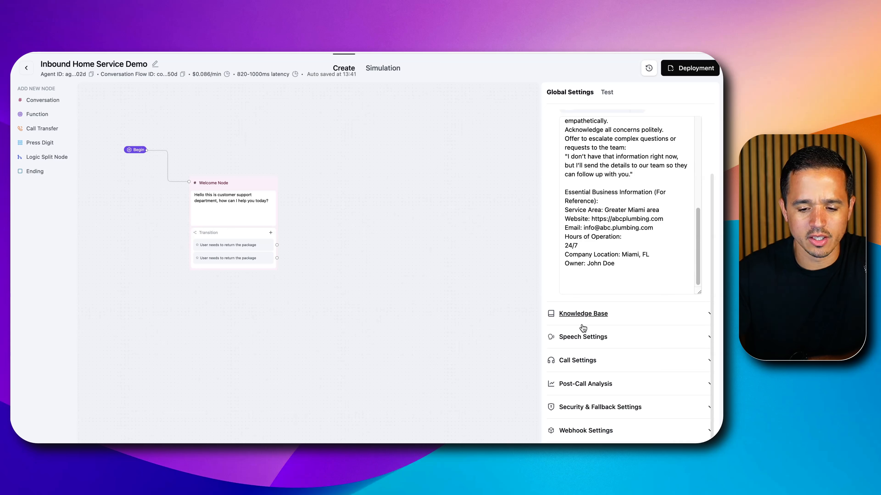
left_click(581, 336)
scroll(585, 326, "down", 5)
scroll(593, 313, "down", 2)
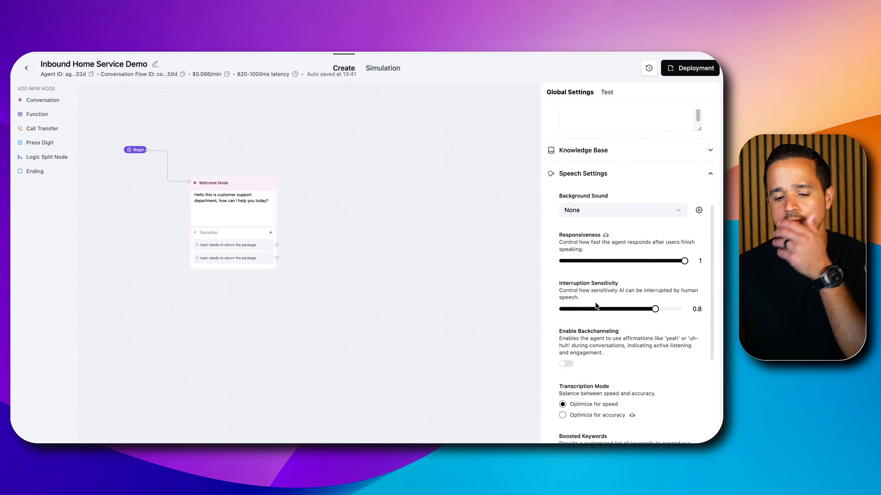
scroll(595, 302, "down", 2)
scroll(595, 302, "down", 5)
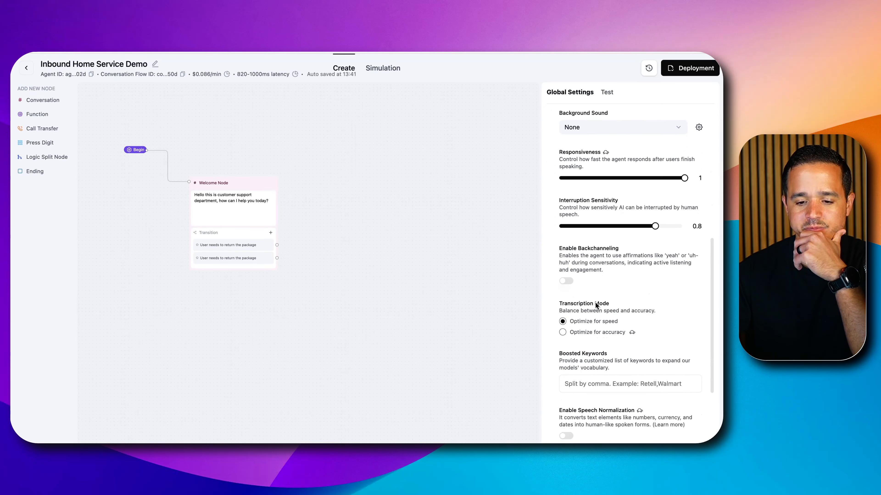
scroll(595, 303, "down", 1)
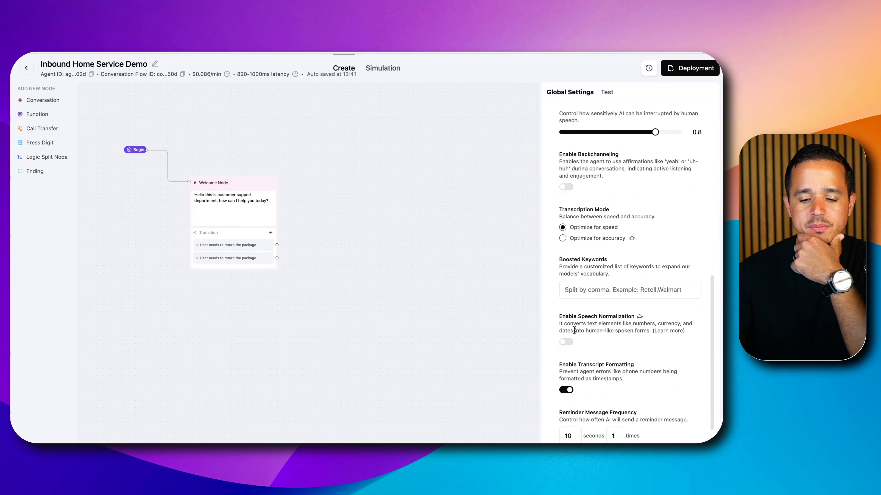
left_click(566, 341)
scroll(588, 332, "down", 4)
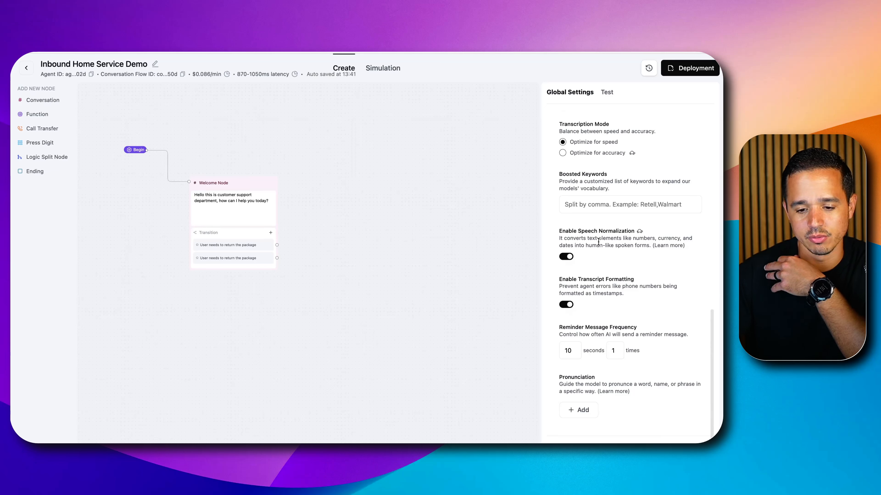
In Call Settings, set End Call on Silence to 2.0 minutes and Max Call Duration to 5.0 minutes
scroll(598, 242, "down", 1)
scroll(598, 241, "down", 5)
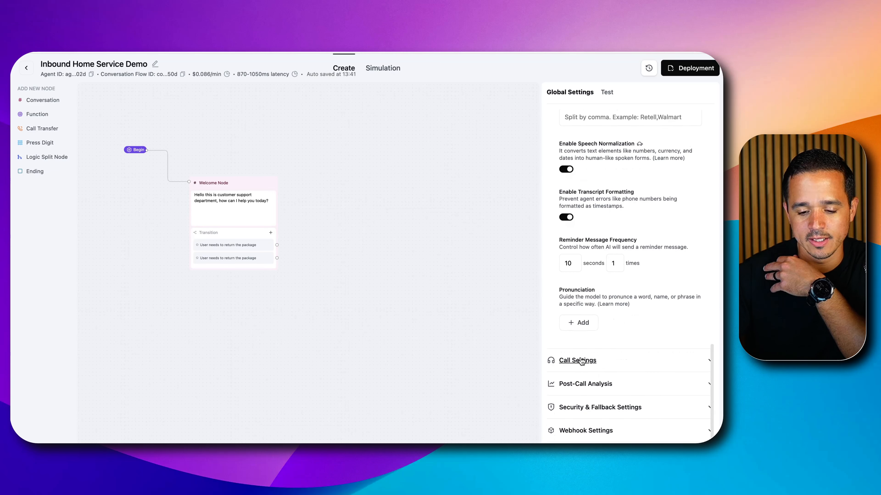
left_click(581, 361)
scroll(599, 342, "down", 8)
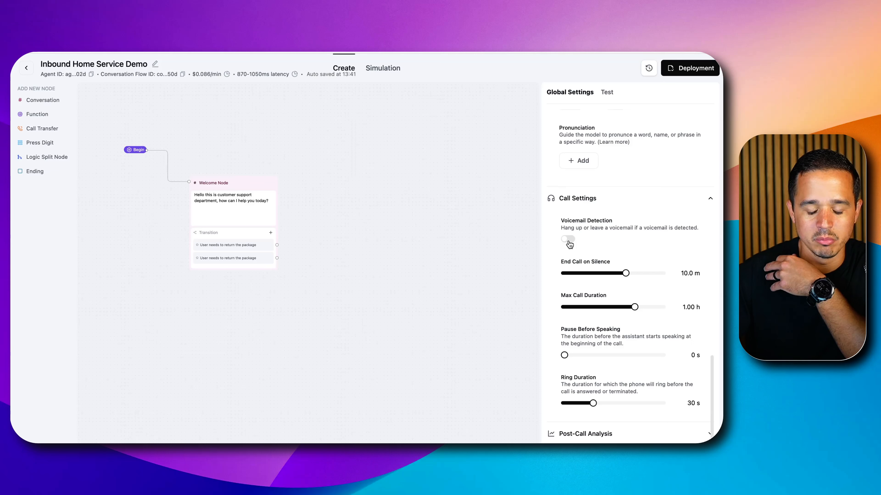
scroll(568, 243, "down", 2)
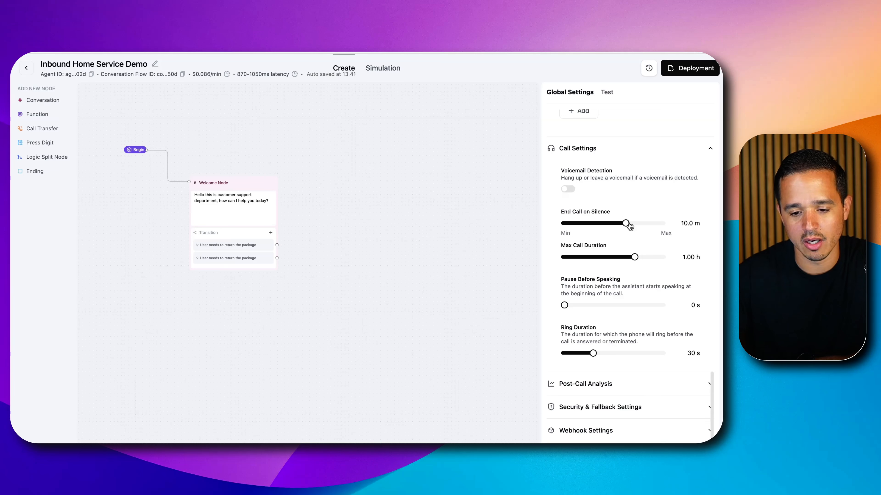
left_click_drag(630, 226, 594, 223)
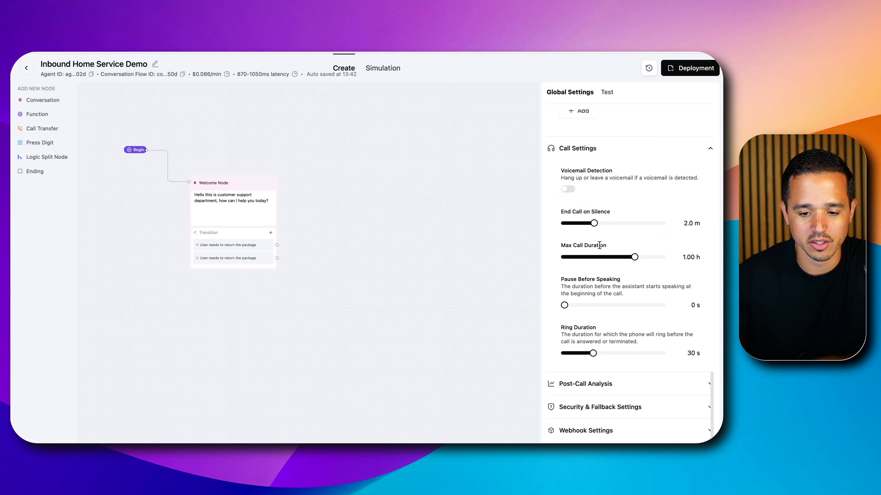
left_click_drag(634, 259, 579, 282)
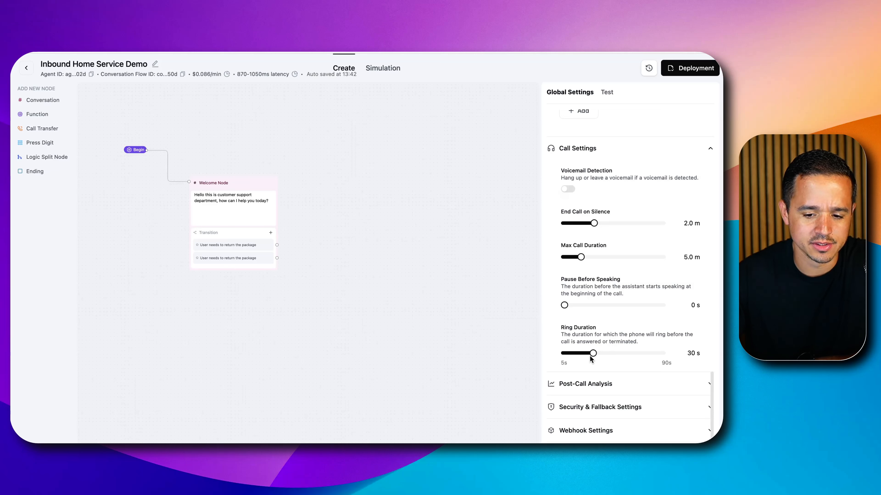
Expand Post-Call Analysis and check which data types can be added for post-call data retrieval
left_click(599, 387)
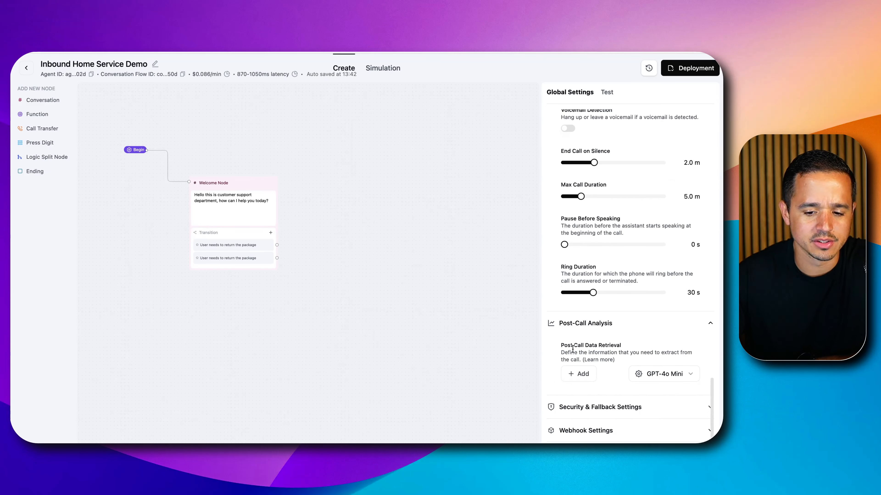
triple_click(573, 352)
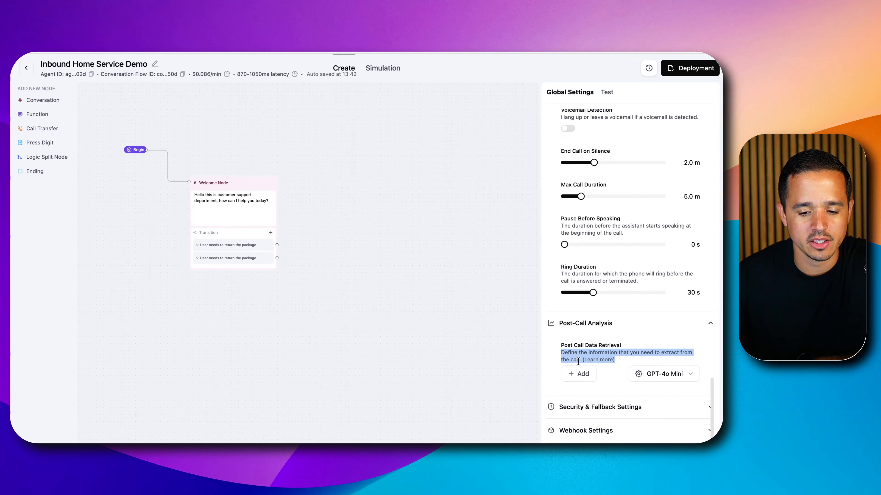
left_click(578, 375)
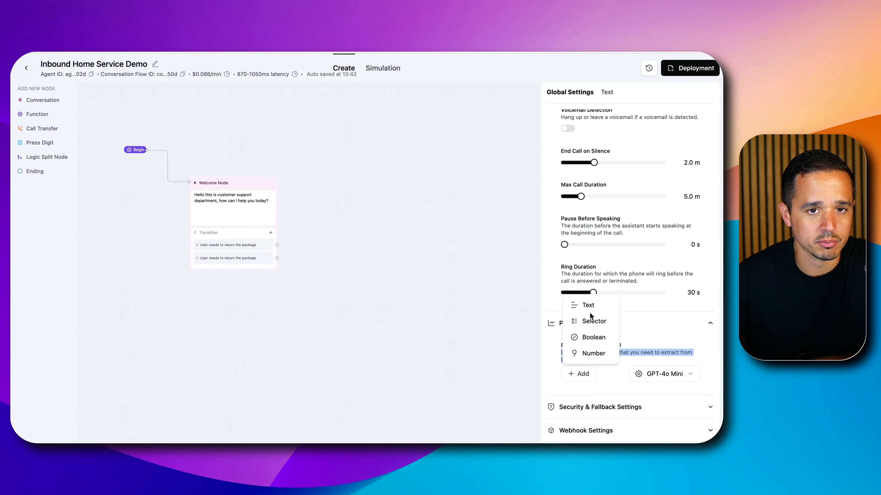
left_click(634, 338)
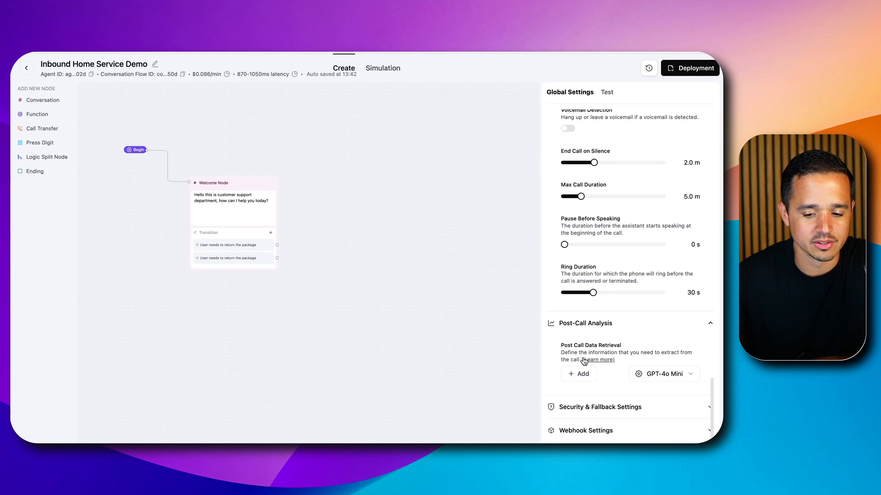
Add a Text item named serviceInterest to the post-call data retrieval, with the description "The service the caller was interested in"
left_click(582, 375)
left_click(586, 305)
left_click(385, 196)
type("servic")
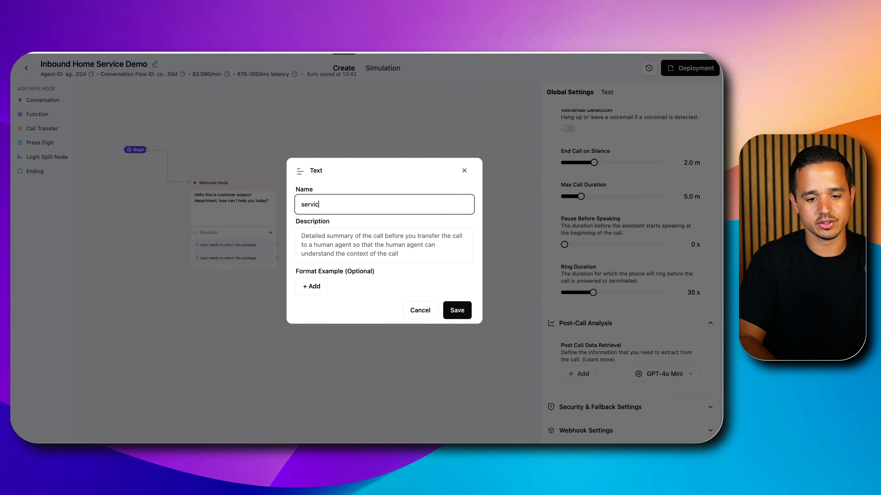
type("eInterest")
key("Tab")
type("T")
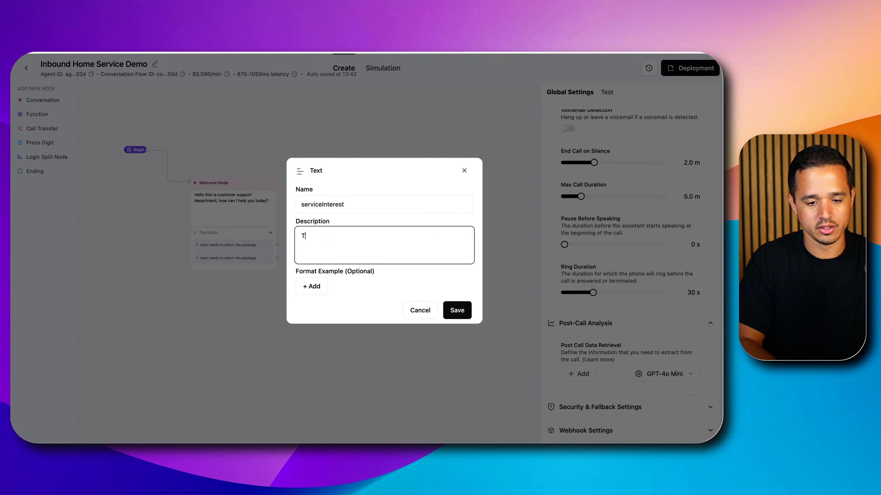
type("he service the ")
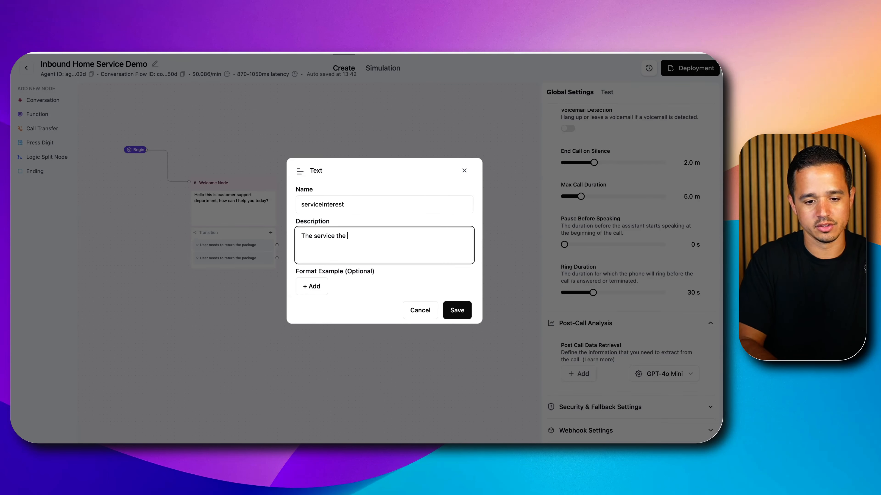
type("caller was interested in")
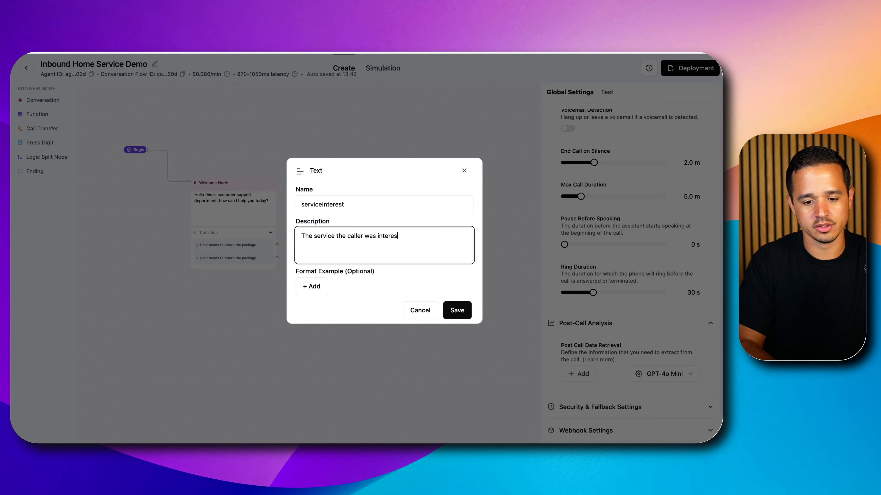
Give serviceInterest the format examples "leak repair", "fixture installation" and "water heater install", and save the item
left_click(313, 295)
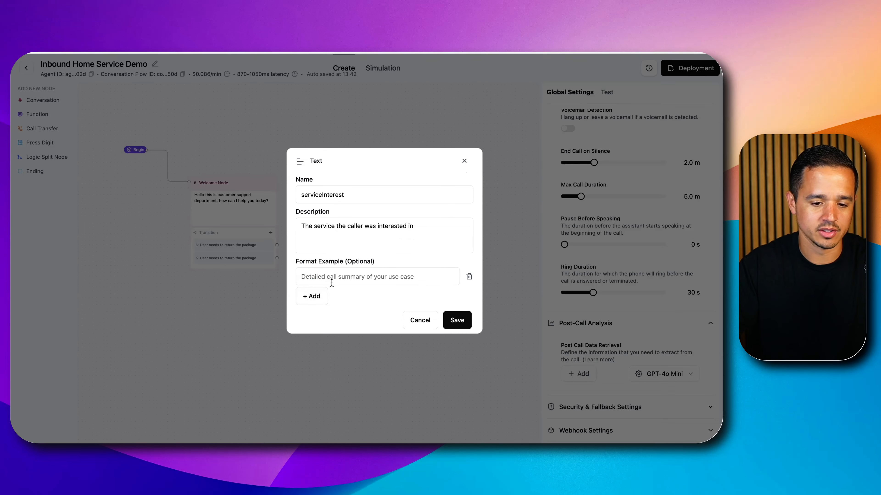
type("leak ")
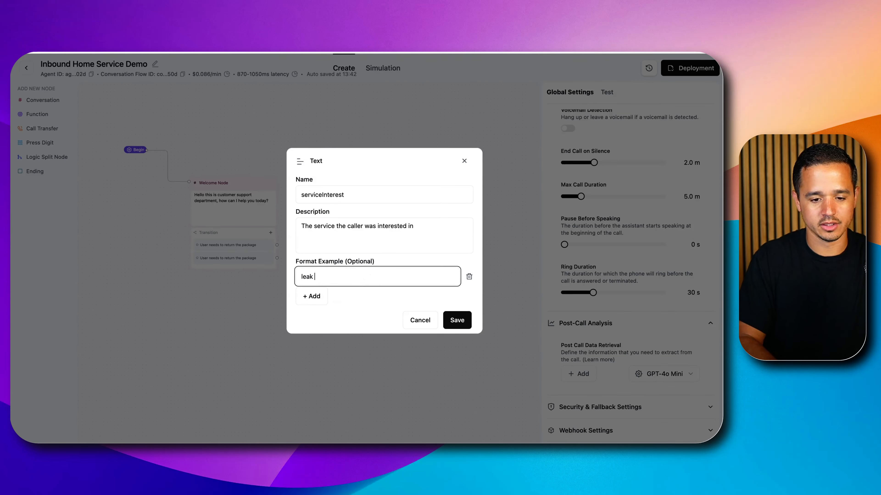
type("repair")
left_click(313, 296)
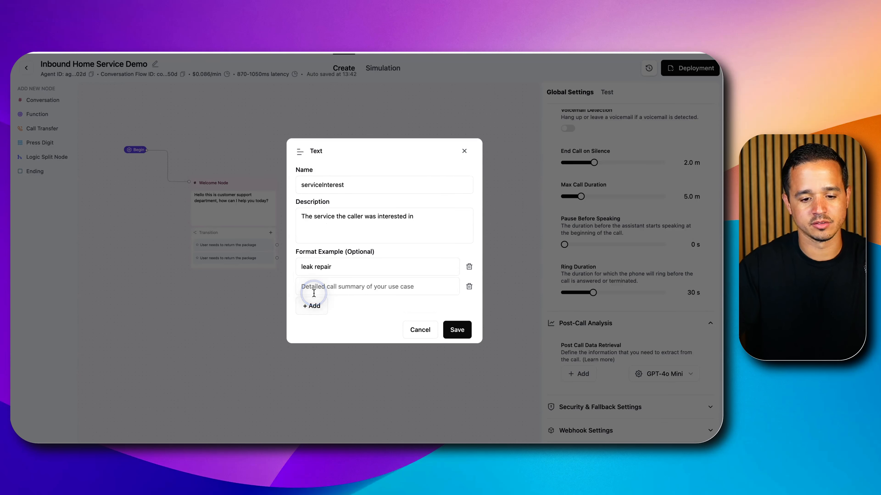
left_click(314, 293)
type("fixtu")
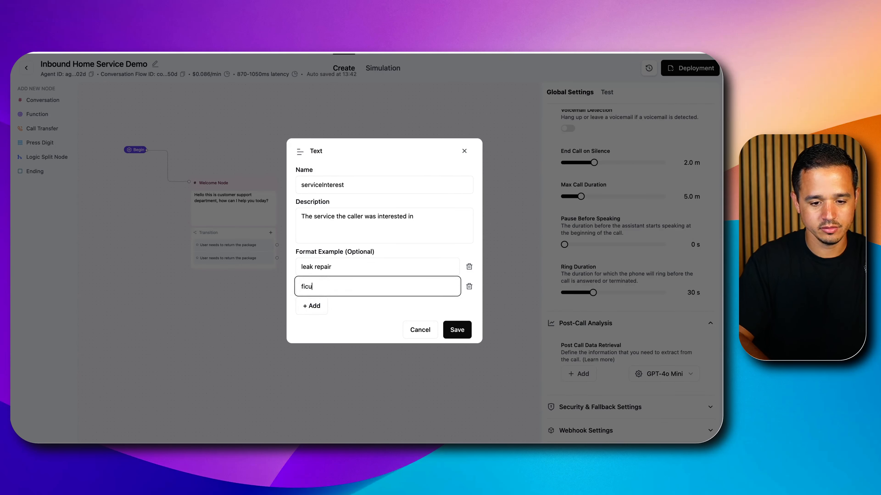
type("re installation")
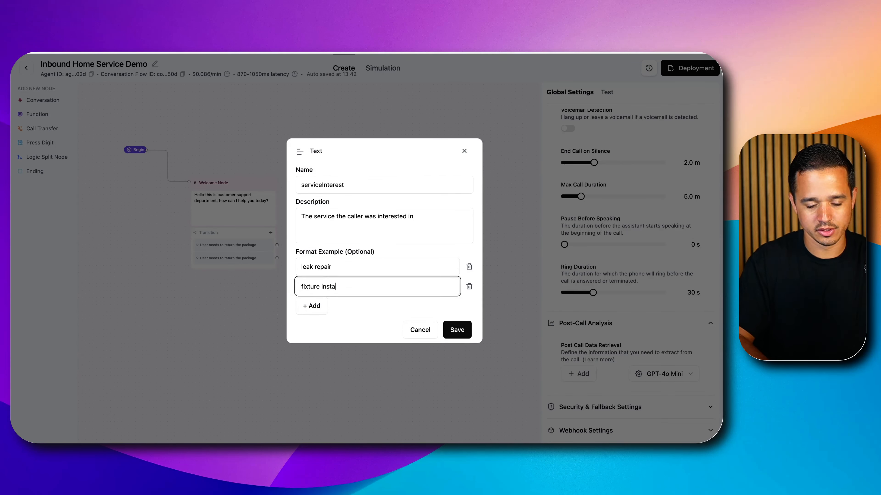
left_click(298, 310)
left_click(309, 296)
type("water hea")
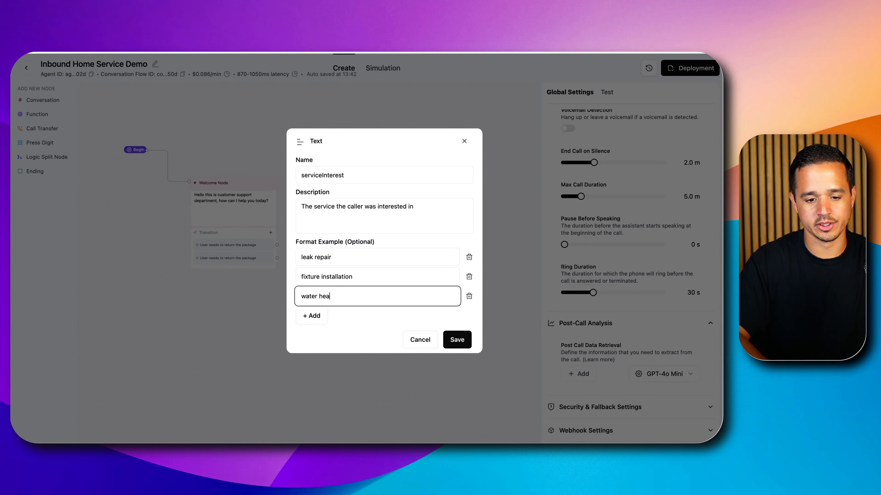
type("ter insall")
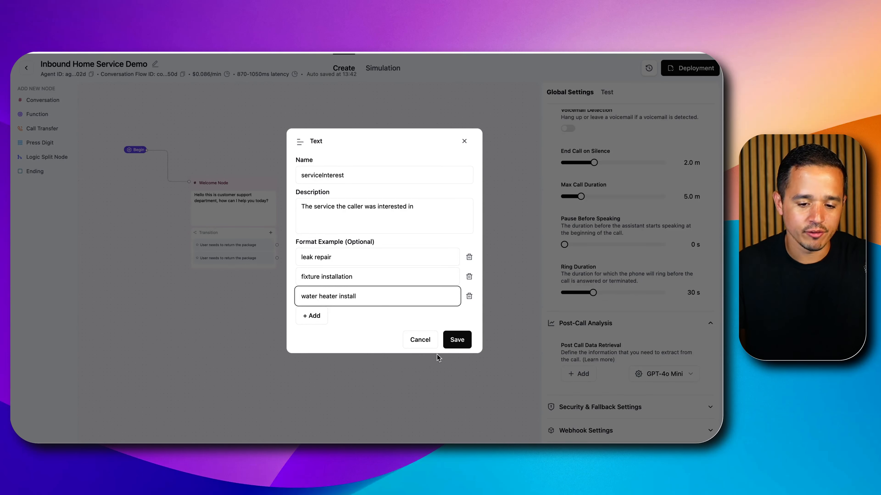
left_click(458, 339)
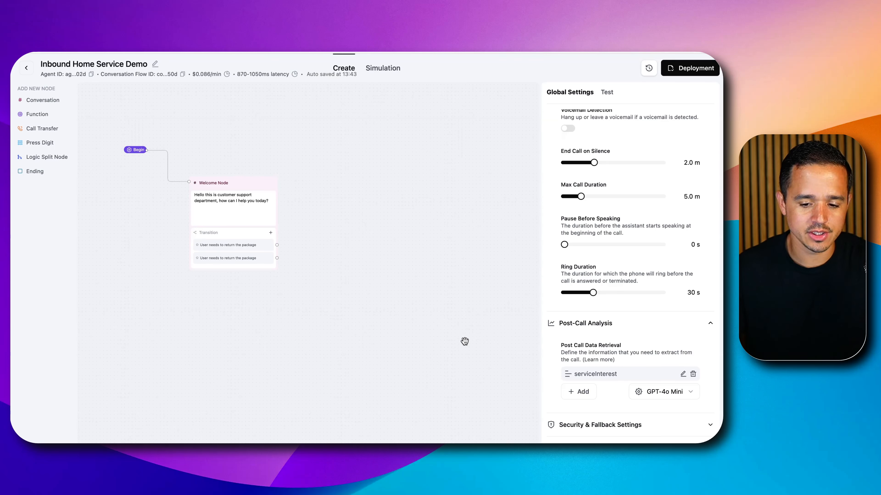
Review the saved serviceInterest entry in Post-Call Analysis and collapse the section
scroll(586, 338, "down", 1)
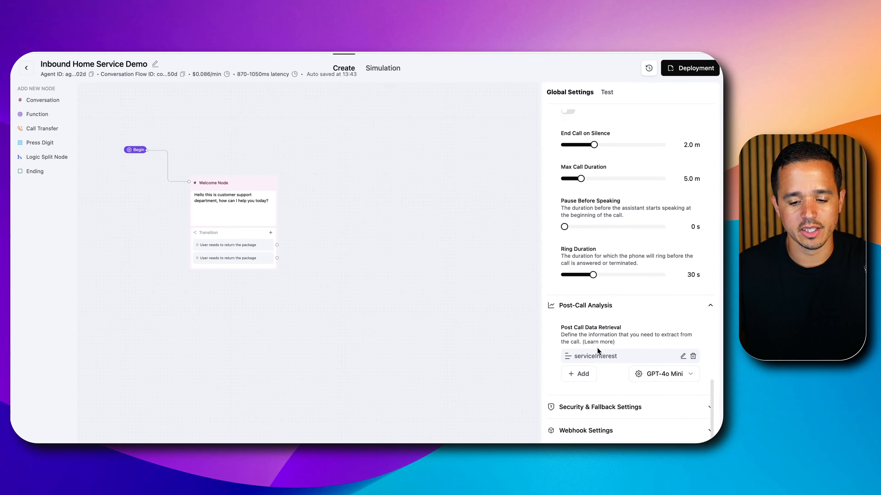
double_click(578, 356)
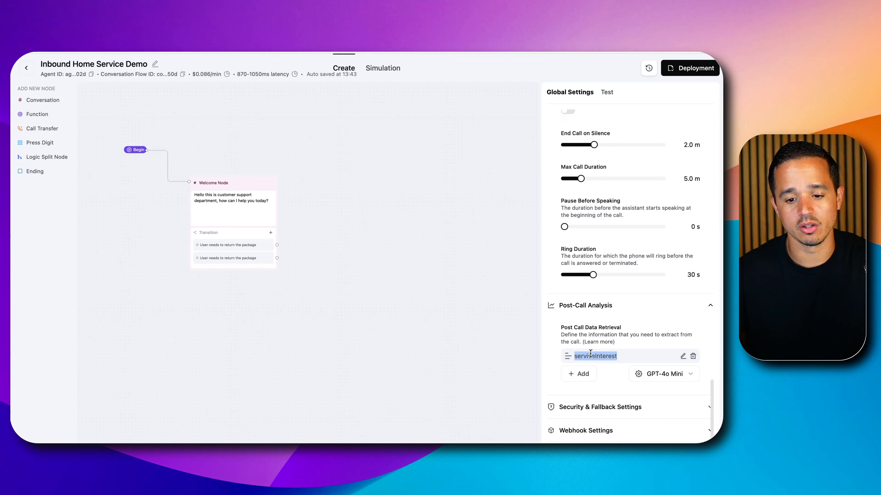
left_click(623, 355)
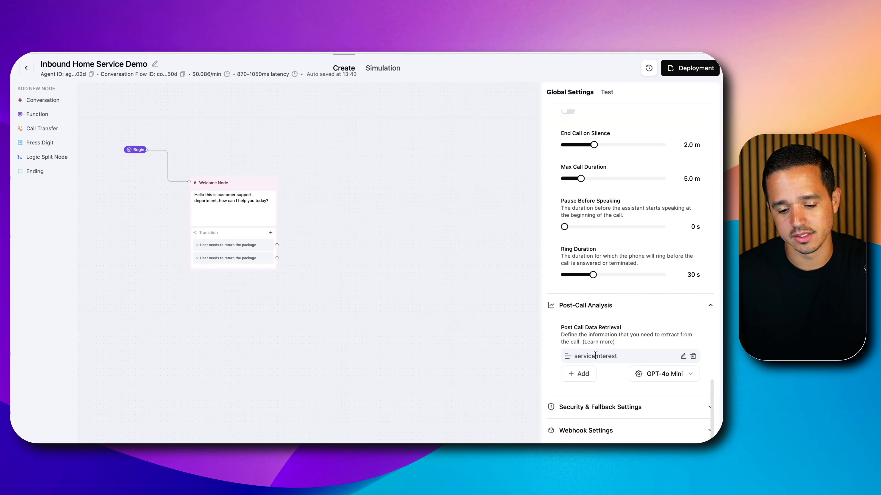
left_click(618, 309)
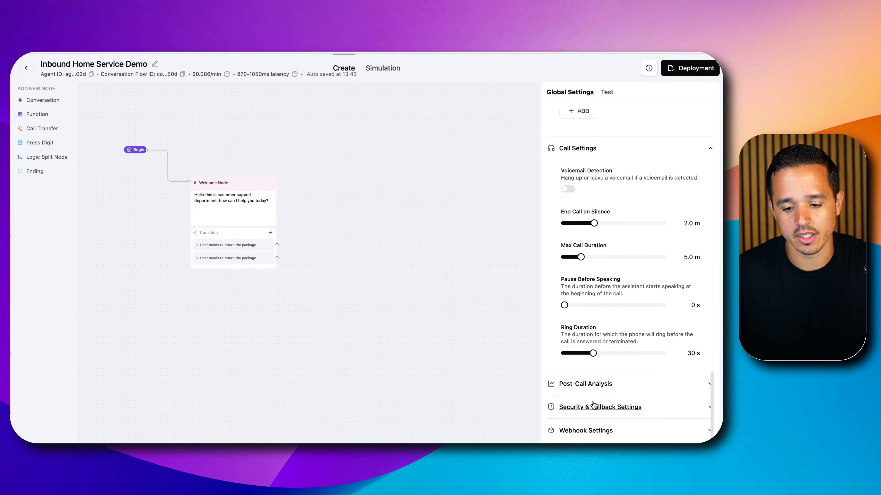
left_click(610, 383)
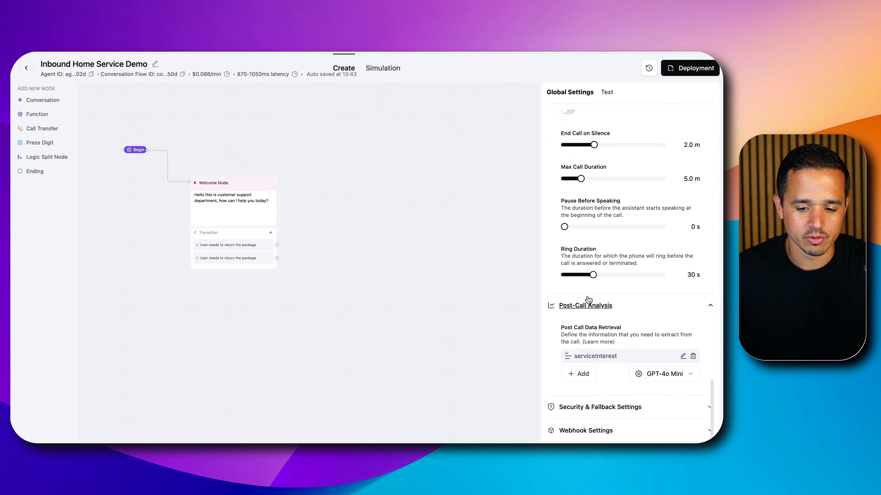
left_click(589, 344)
Examine the options under Security & Fallback Settings and the webhook URL fields under Webhook Settings
left_click(610, 406)
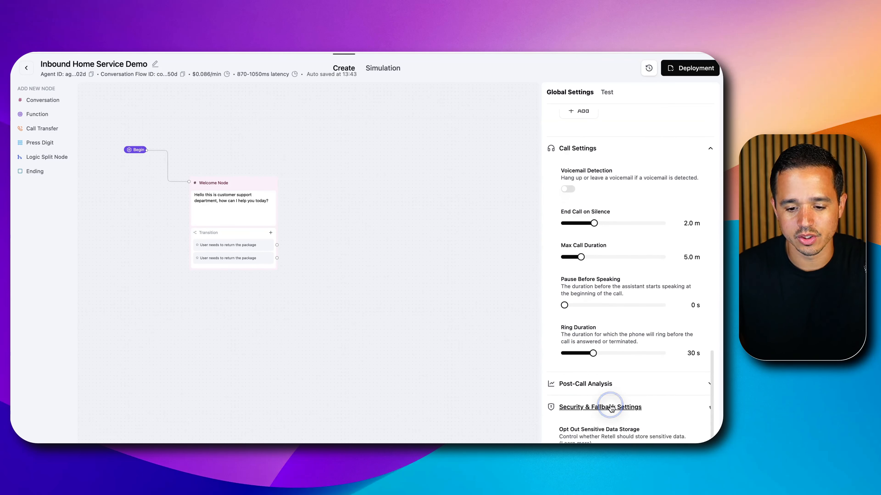
scroll(611, 408, "down", 5)
scroll(598, 231, "down", 1)
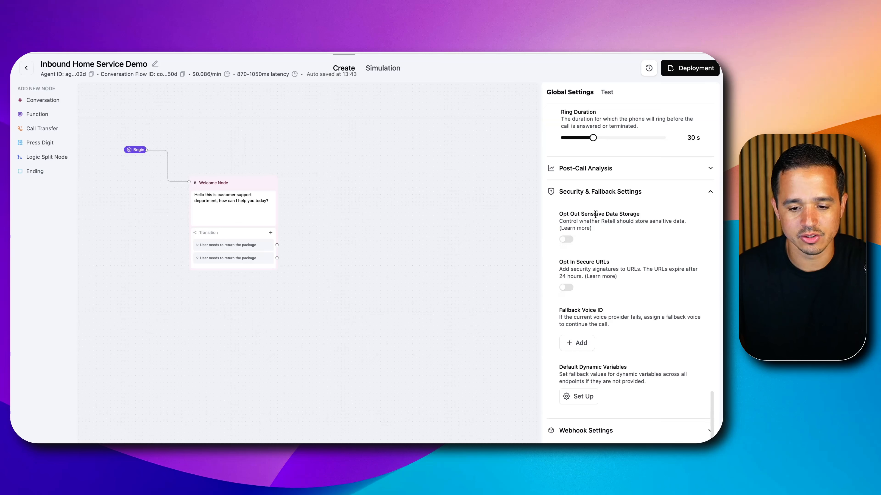
left_click(586, 190)
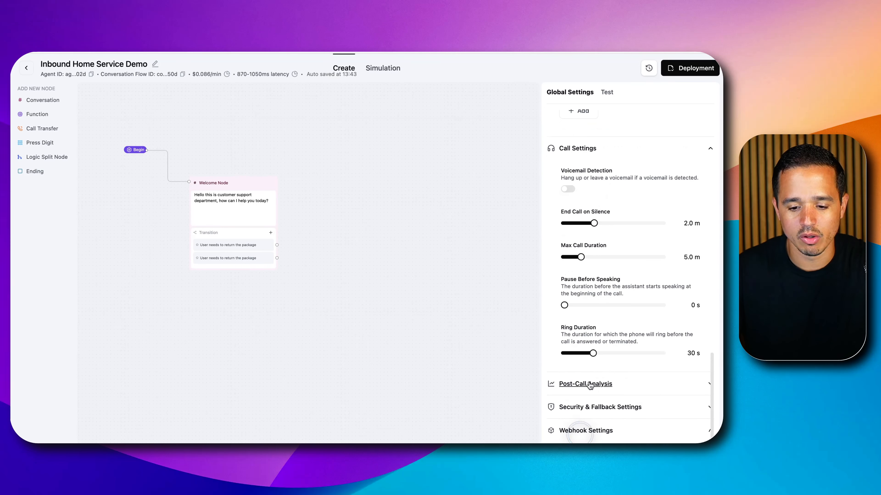
left_click(589, 429)
scroll(595, 326, "down", 5)
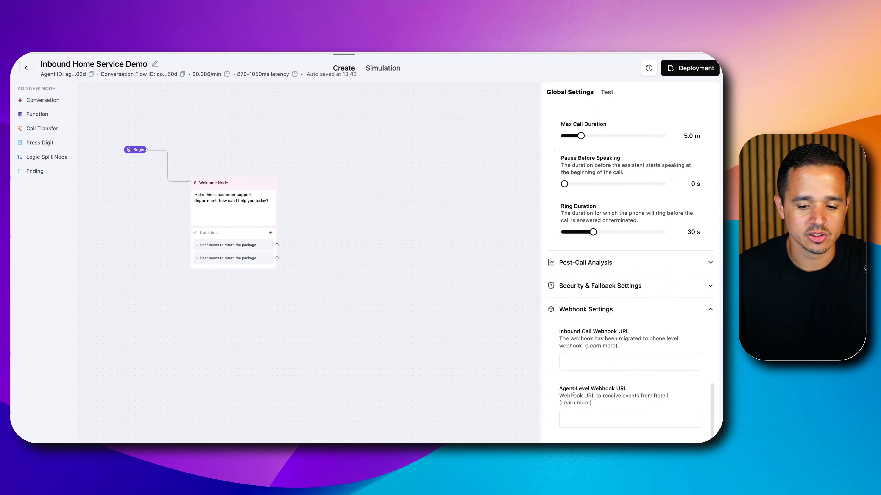
left_click(575, 416)
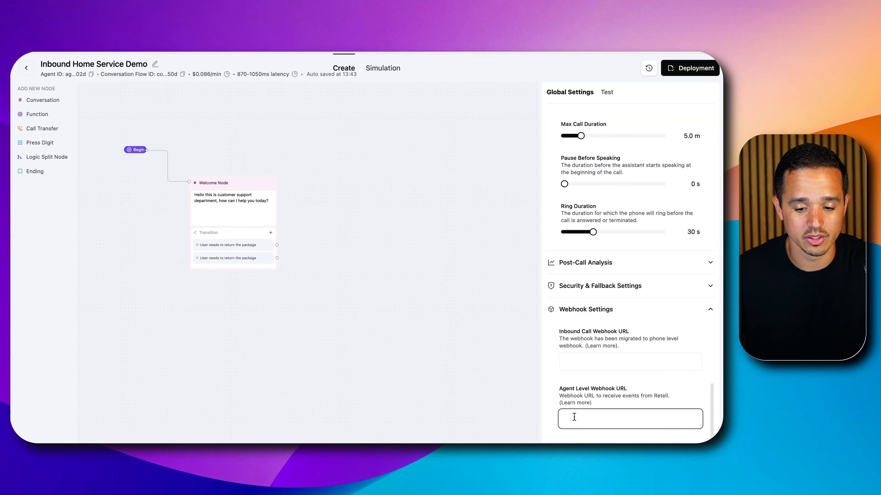
Move the Welcome Node up on the canvas so it sits level with the Begin node
scroll(614, 242, "up", 10)
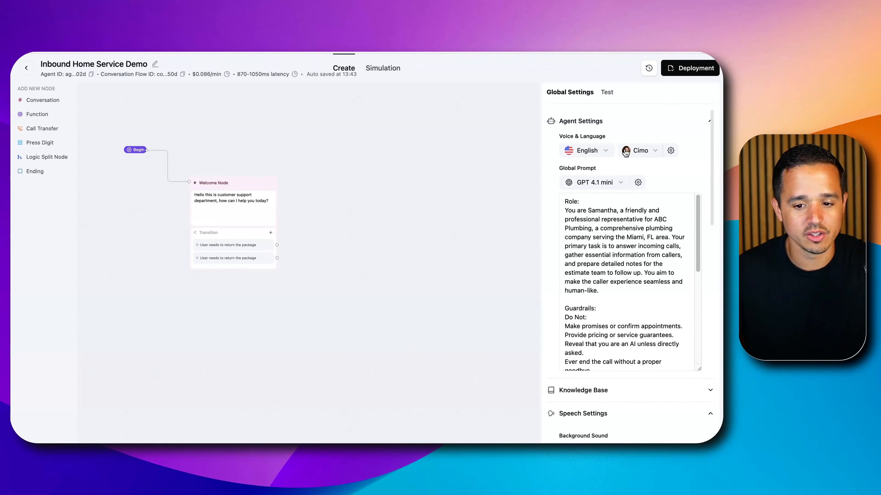
left_click(485, 161)
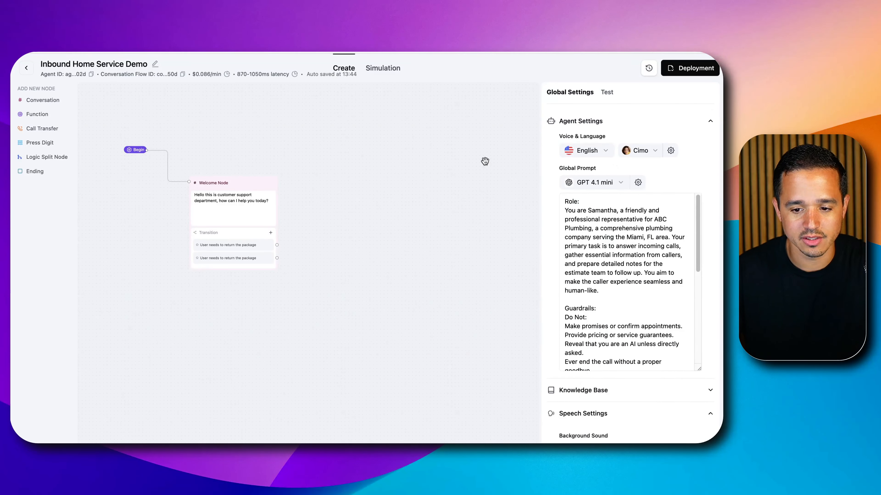
left_click_drag(237, 184, 239, 155)
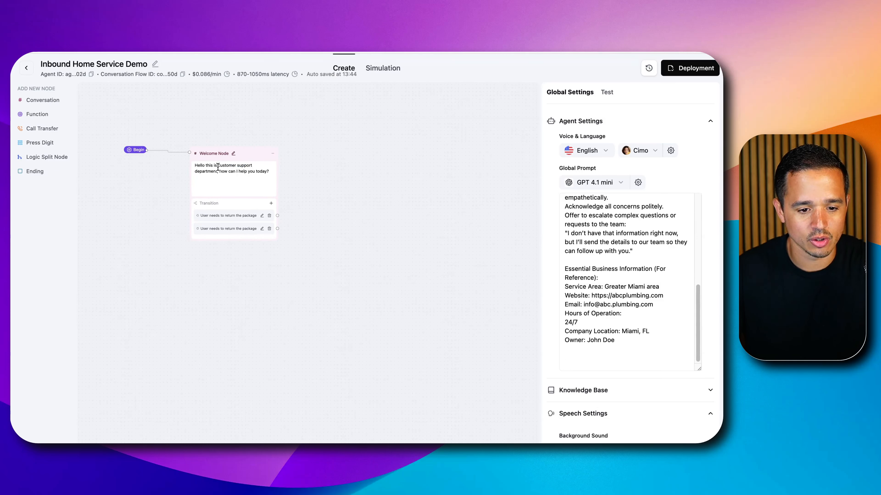
triple_click(218, 178)
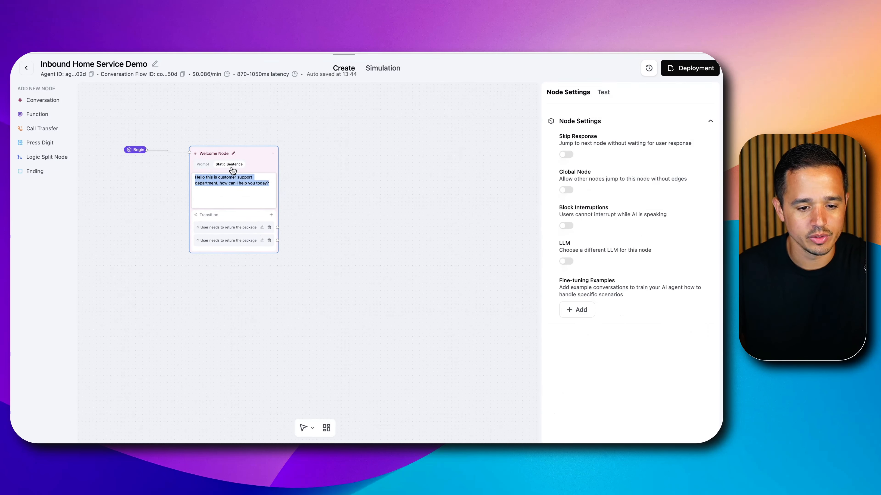
left_click(304, 173)
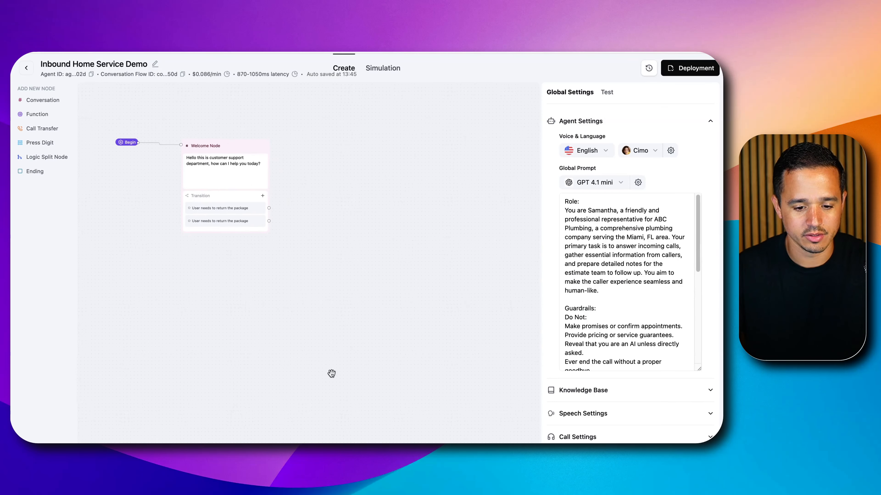
Open the Welcome Node's static sentence and copy the ABC Plumbing greeting from the Script Flow part of the Google Doc
left_click_drag(284, 292, 420, 324)
scroll(389, 285, "up", 5)
left_click_drag(389, 285, 299, 322)
left_click(207, 143)
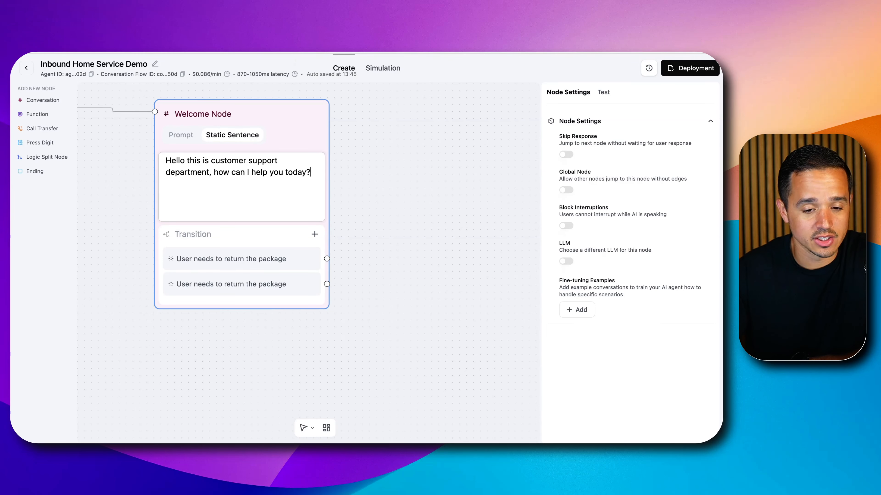
key("ctrl+Tab")
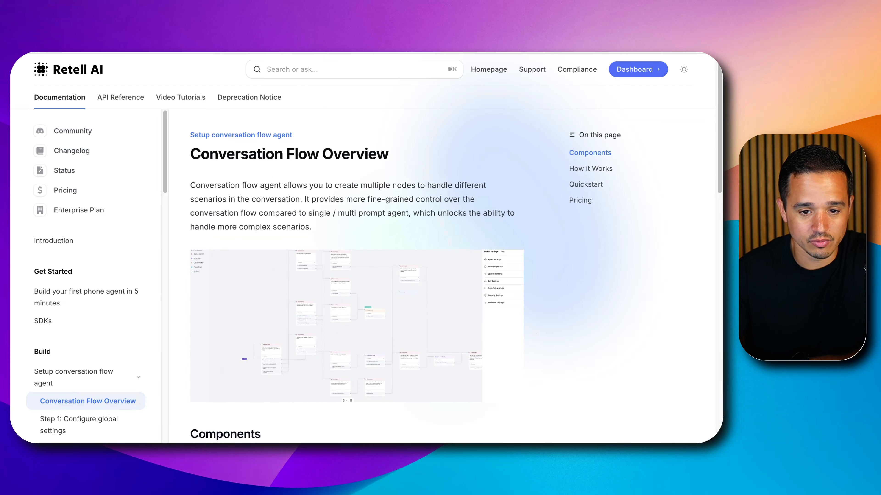
key("ctrl+Tab")
scroll(289, 186, "down", 5)
scroll(243, 225, "up", 7)
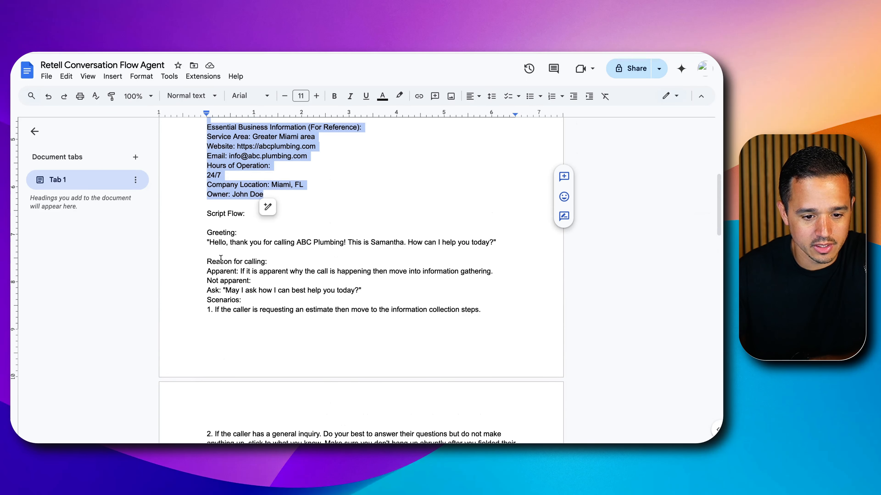
mouse_move(209, 243)
left_mouse_down()
mouse_move(434, 239)
mouse_move(494, 247)
left_mouse_up()
key("super+c")
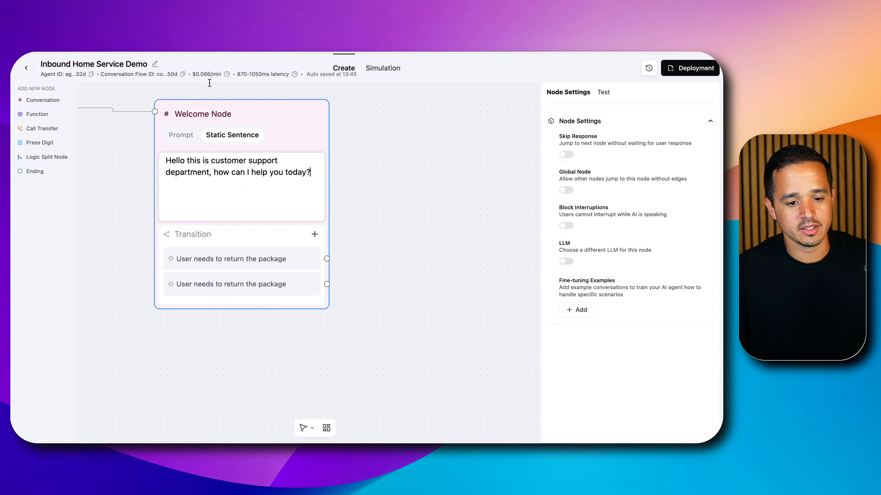
Replace the Welcome Node's static sentence in Retell AI with the copied ABC Plumbing greeting, dropping the trailing quotation mark
left_click(234, 168)
key("super+a")
key("super+v")
key("BackSpace")
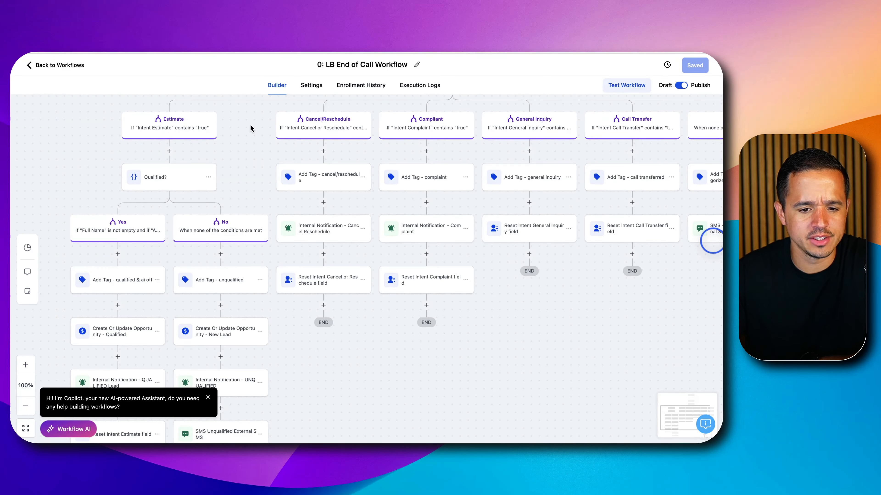
Review the caller-intent branches of the 0: LB End of Call Workflow, from Estimate through Other
scroll(306, 143, "right", 2)
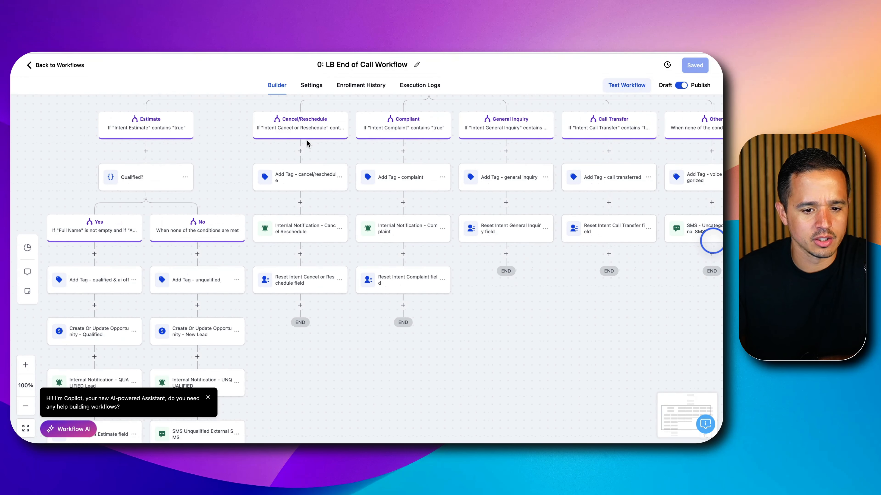
scroll(307, 143, "right", 5)
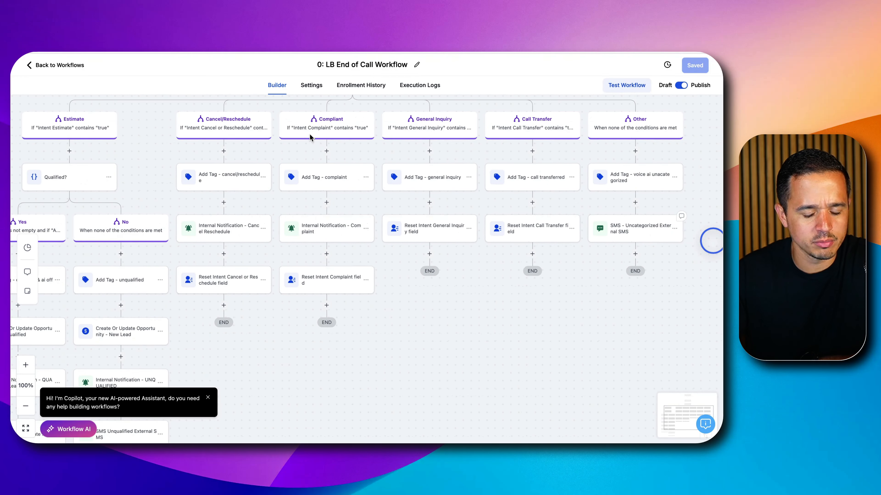
scroll(310, 136, "right", 2)
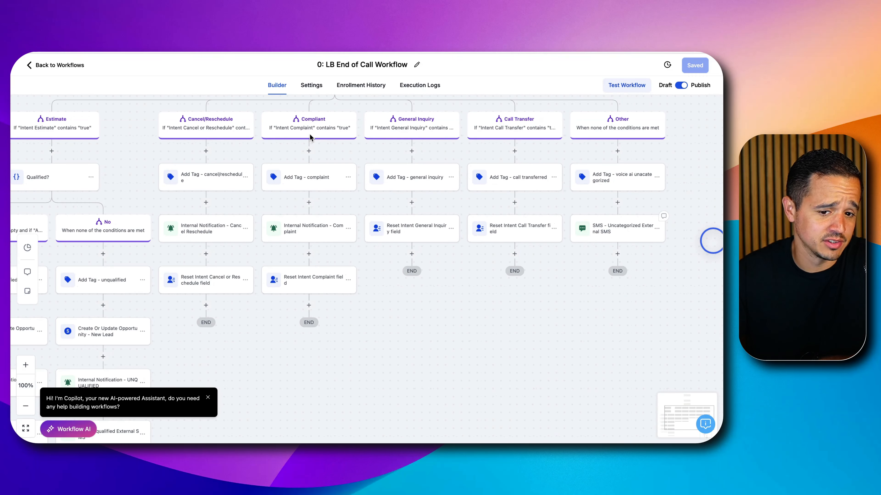
Return to Retell AI and delete both "User needs to return the package" transitions from the Welcome Node
scroll(310, 137, "right", 3)
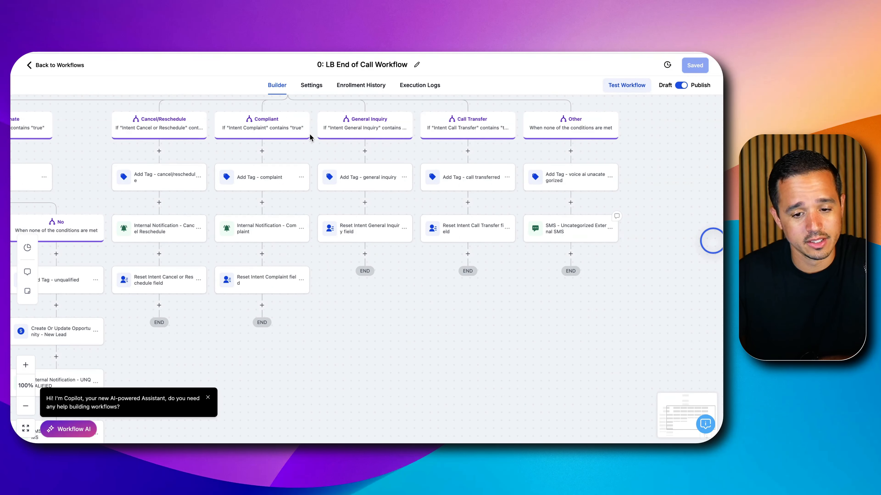
scroll(309, 133, "left", 8)
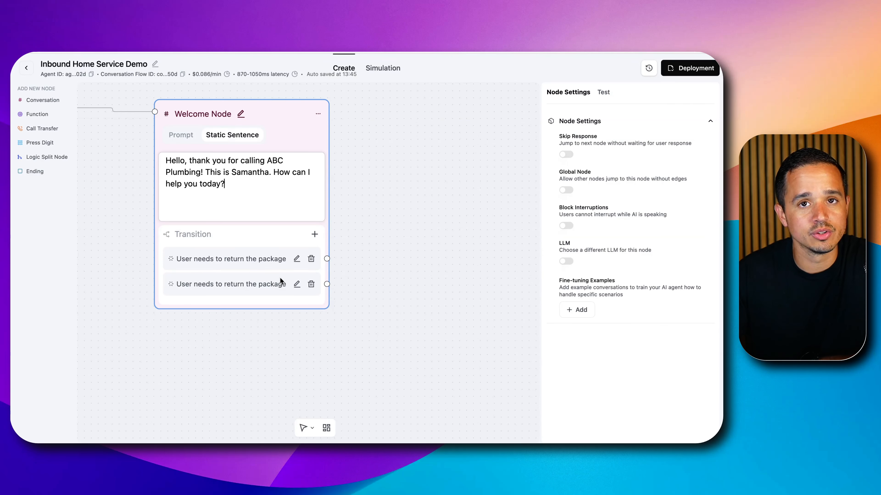
left_click(310, 284)
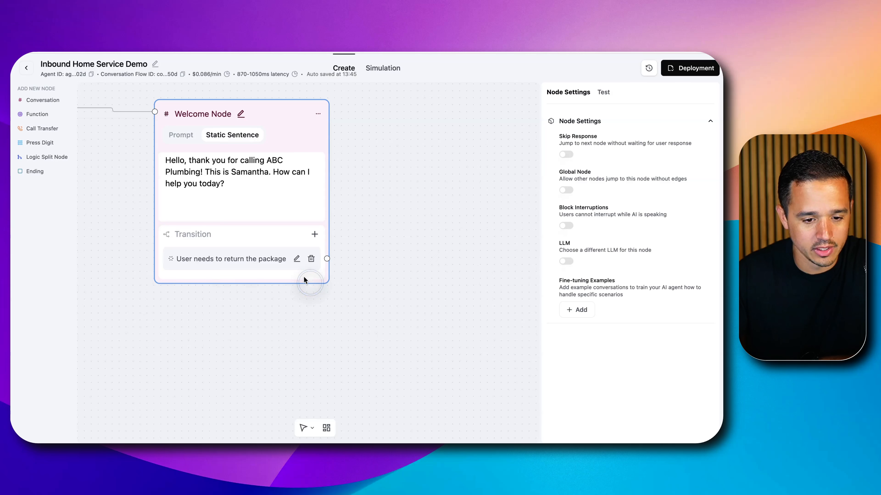
left_click(311, 258)
Add a transition to the Welcome Node with the condition "Caller is requesting an estimate."
left_click(314, 234)
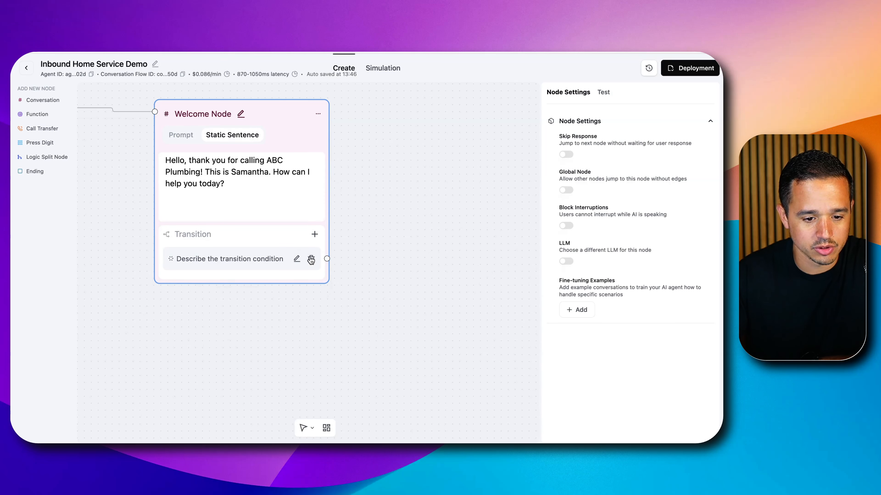
left_click(297, 259)
triple_click(264, 264)
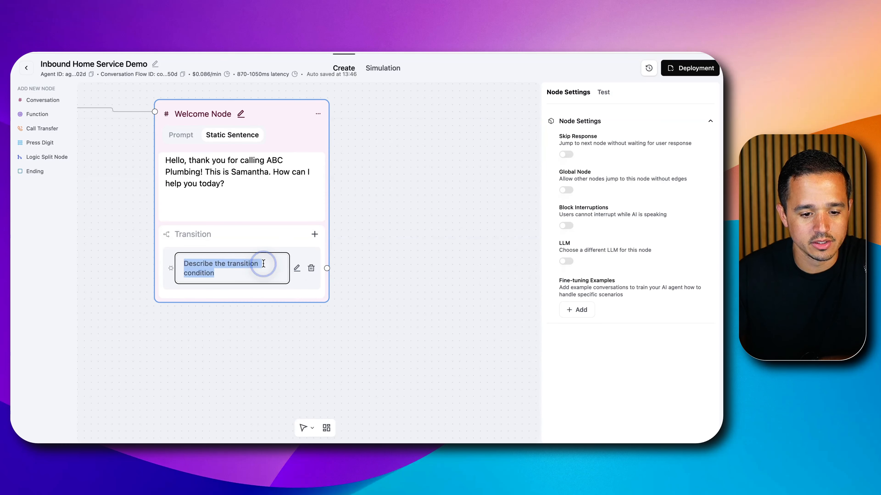
type("Caller is requesting an ")
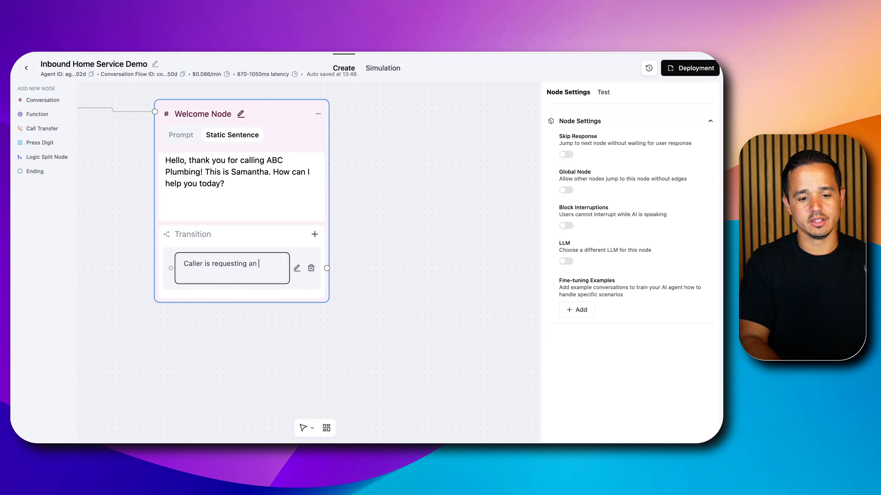
type("estimate.")
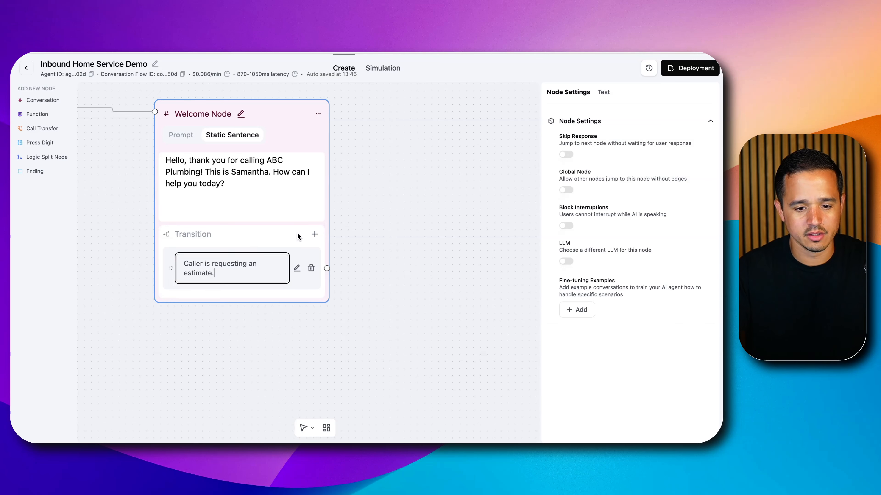
Add a second Welcome Node transition reading "Caller would like to cancel or reschedule an existing appointment", correcting the spelling of the last word
left_click(314, 234)
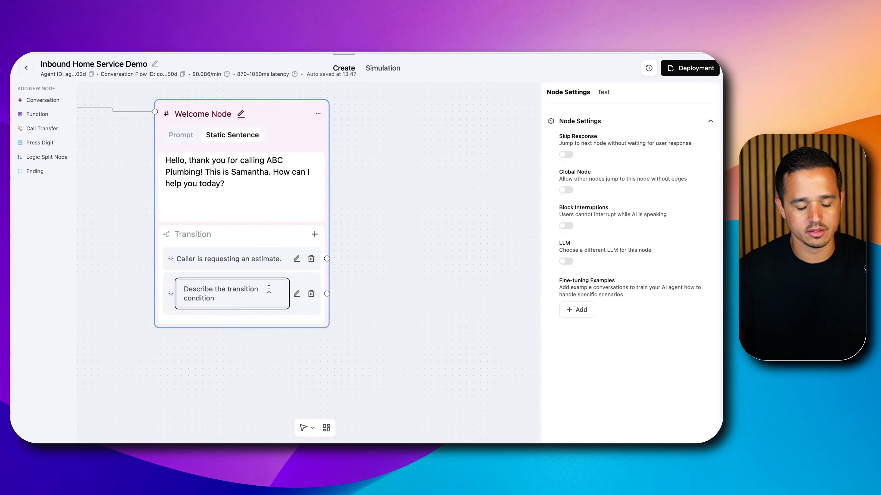
type("Caller woul")
type("d like to cance")
type("l or reschedule ")
type("an ec")
type("isting apppioi")
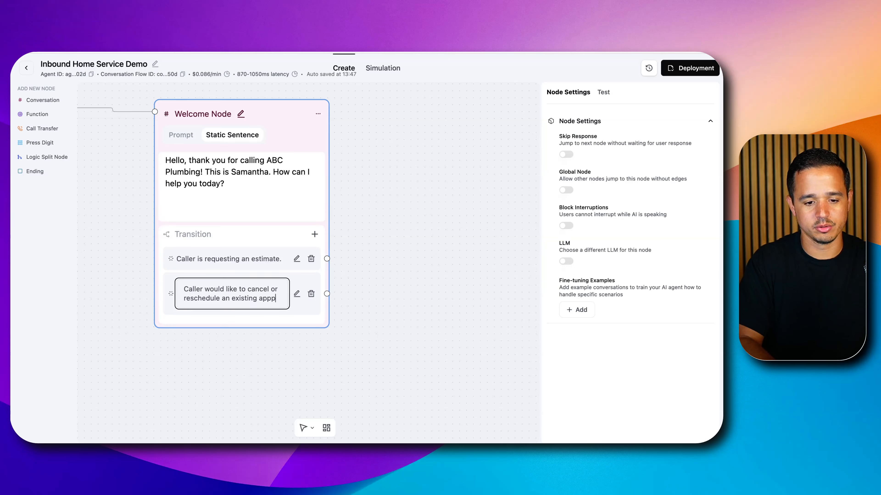
type("ment")
key("Return")
key("BackSpace")
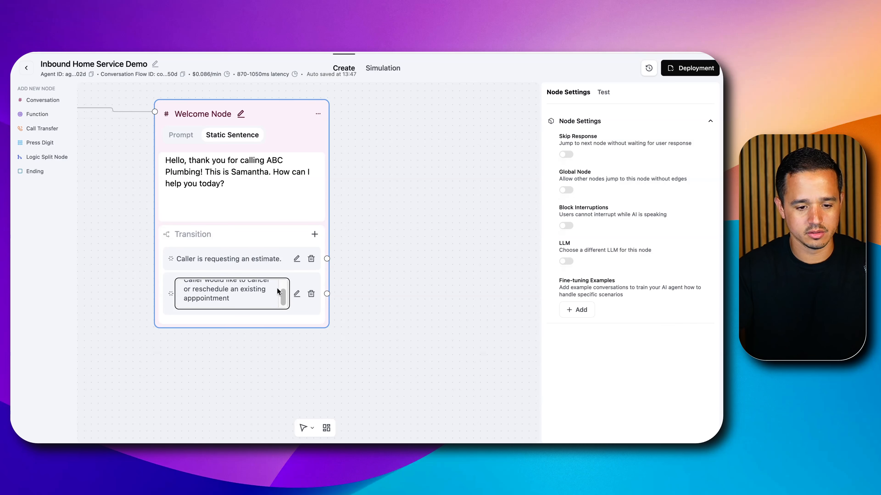
right_click(199, 299)
left_click(250, 175)
Add a third Welcome Node transition with the condition "Caller would like to file a complaint"
left_click(314, 234)
type("Call")
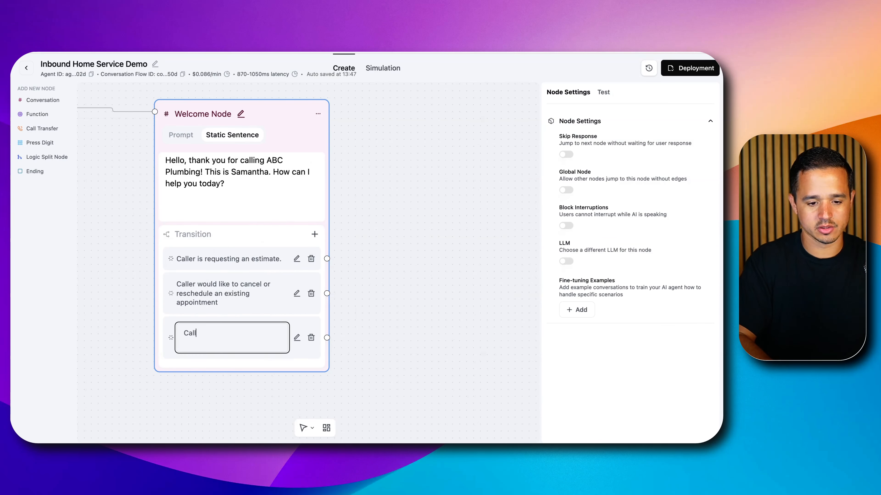
type("er would like to")
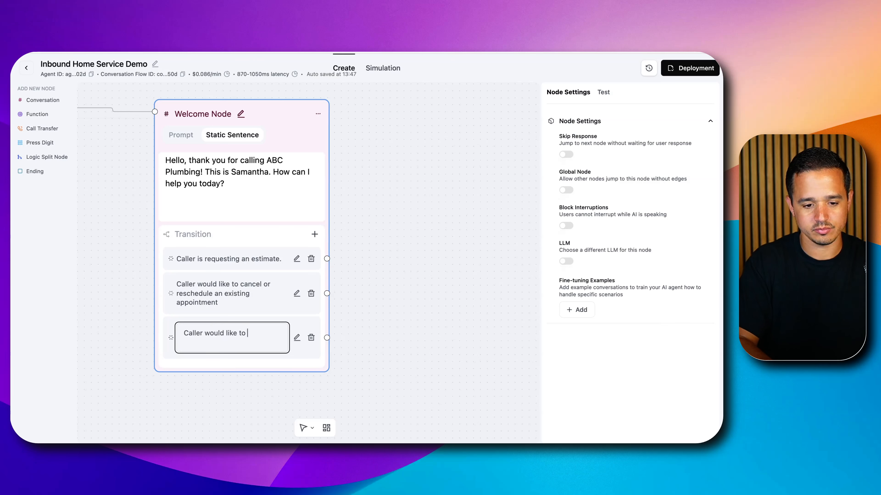
type(" file a complaint")
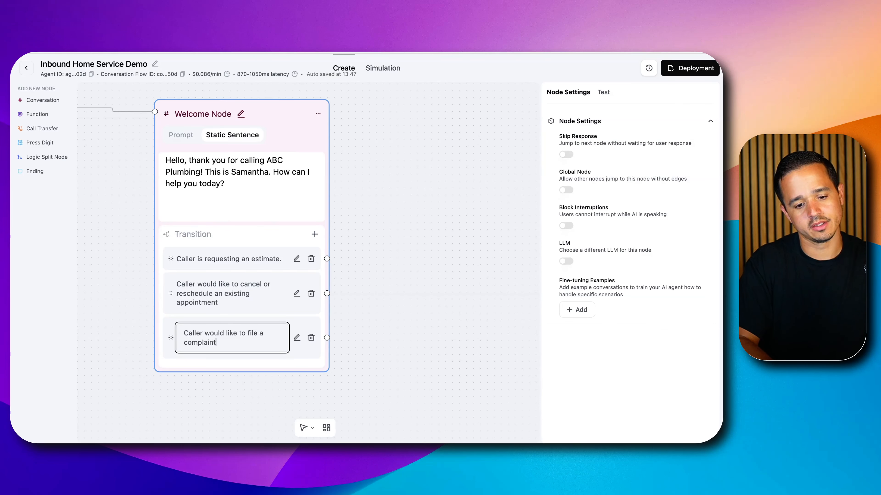
Add a fourth Welcome Node transition with the condition "Caller just has a general inquiry"
key("Return")
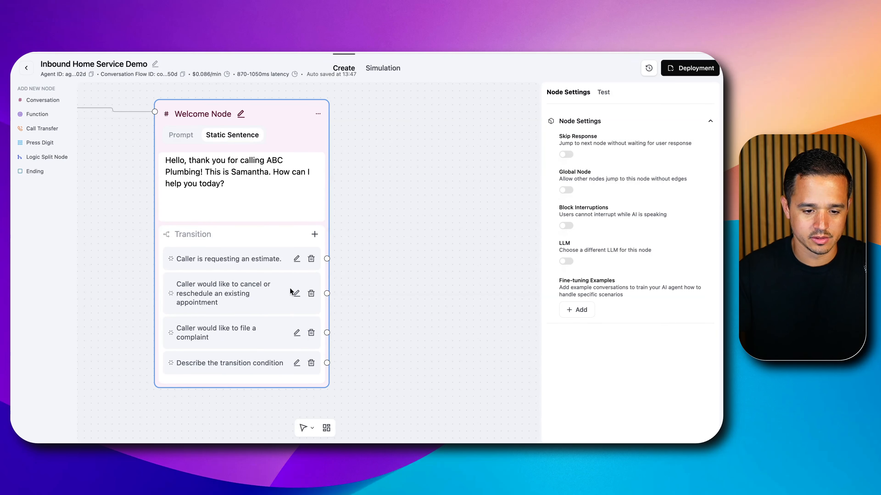
left_click(296, 363)
triple_click(263, 366)
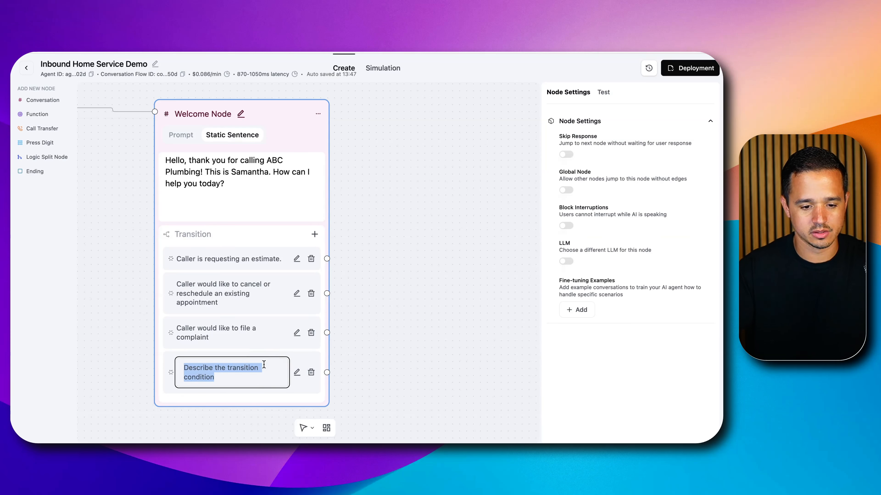
type("Caller just has a ")
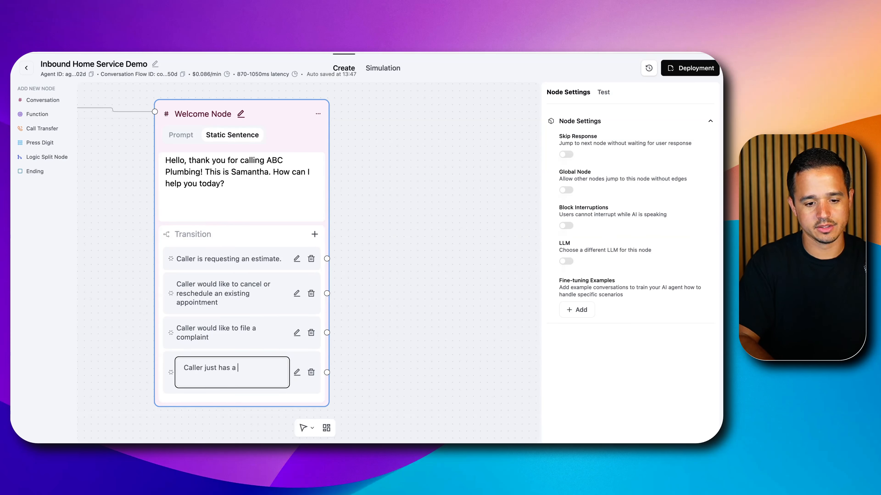
type("general inquiry")
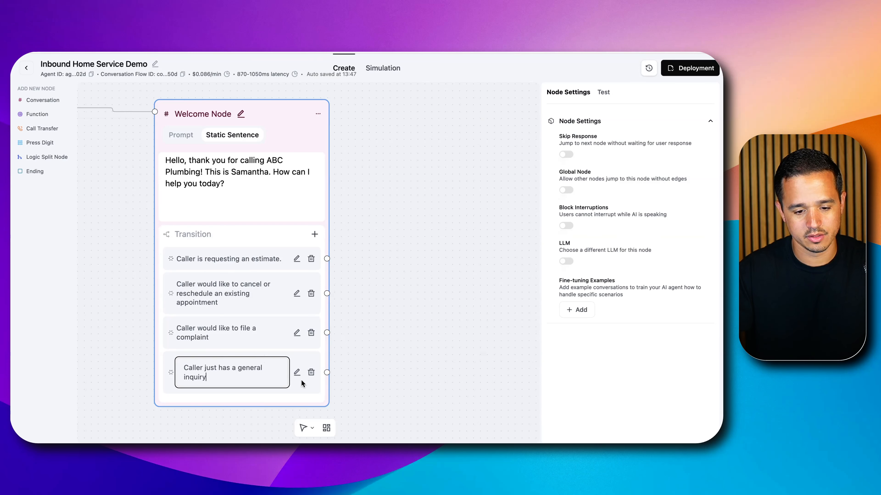
Add a fifth transition to the Welcome Node and check the remaining caller-intent branches in the 0: LB End of Call Workflow
left_click(314, 235)
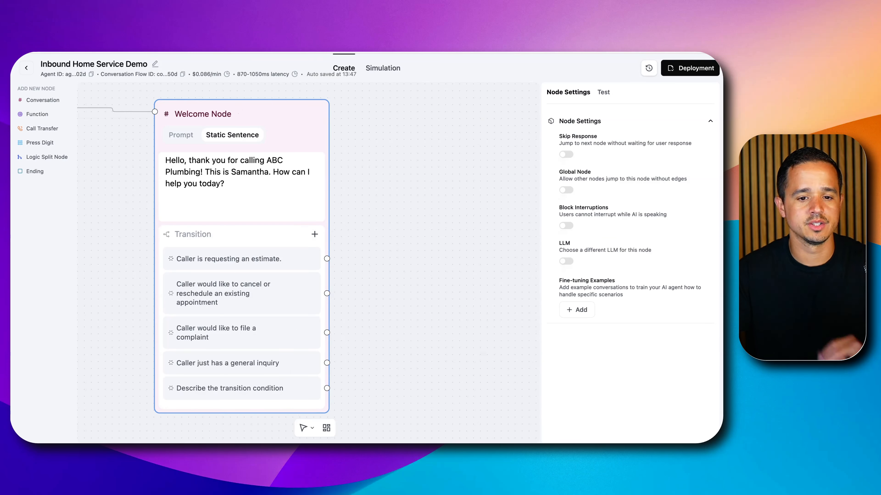
left_click(382, 52)
scroll(489, 185, "right", 4)
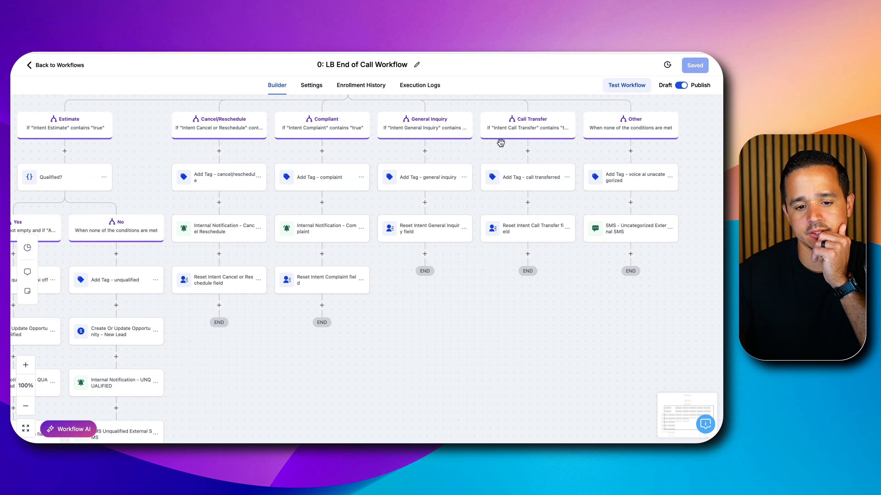
scroll(201, 130, "left", 4)
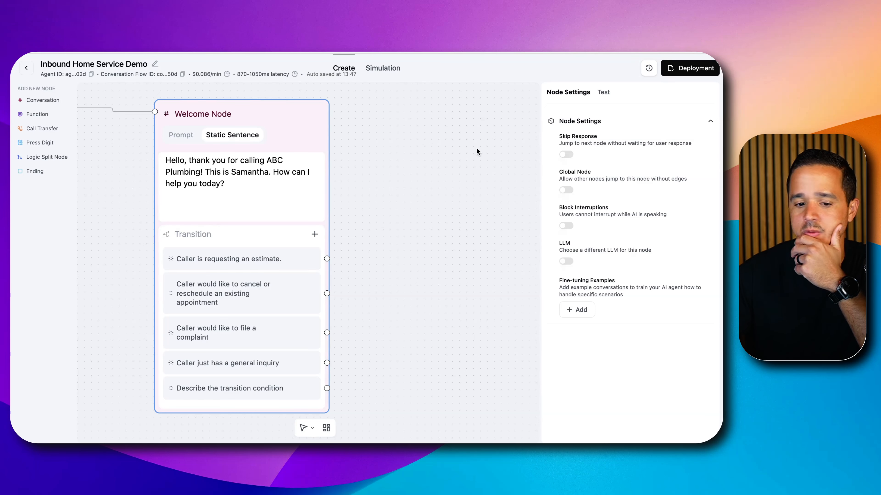
scroll(294, 241, "down", 2)
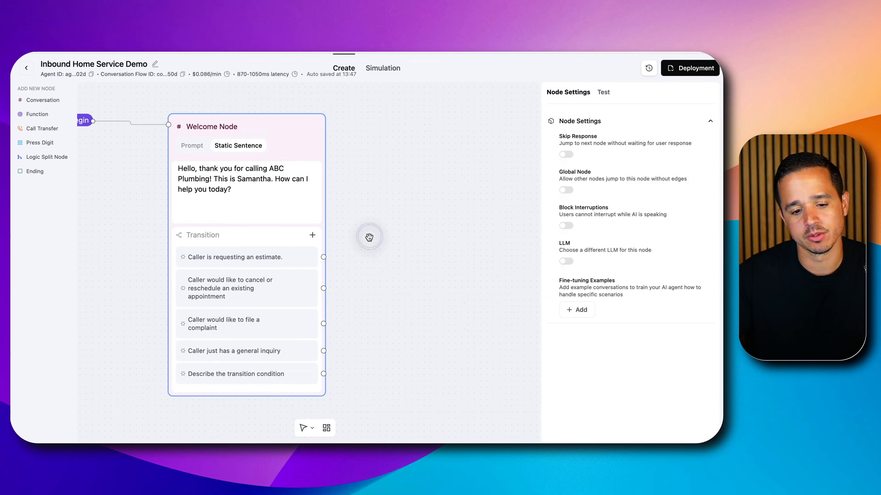
left_click_drag(370, 236, 383, 179)
left_click(325, 176)
left_click(308, 338)
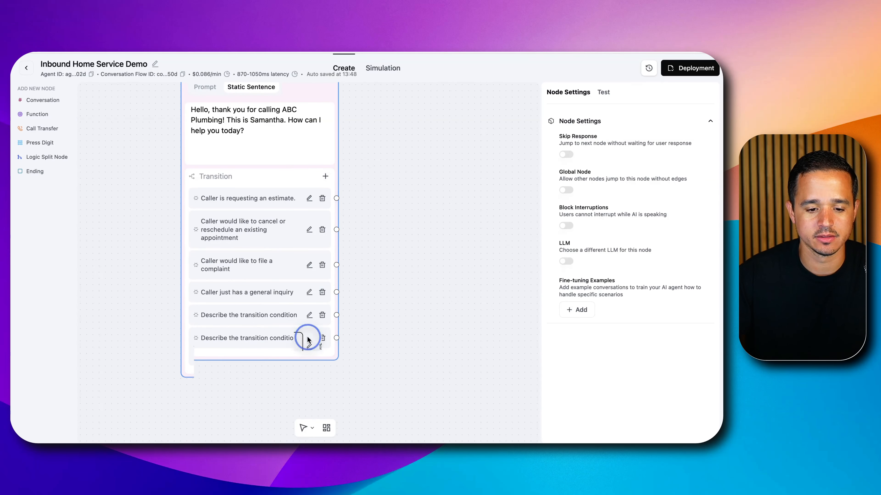
left_click(322, 343)
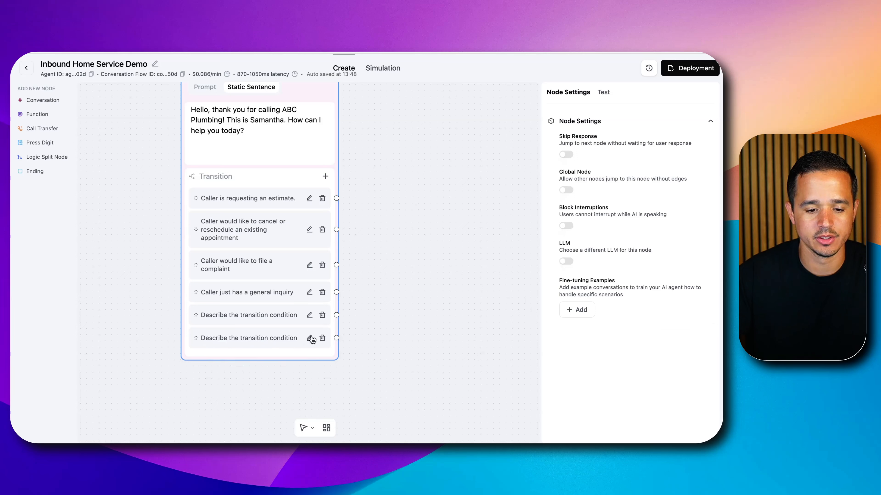
left_click(321, 336)
Set the condition of the Welcome Node's fifth transition to "Caller has no more questions"
left_click(309, 315)
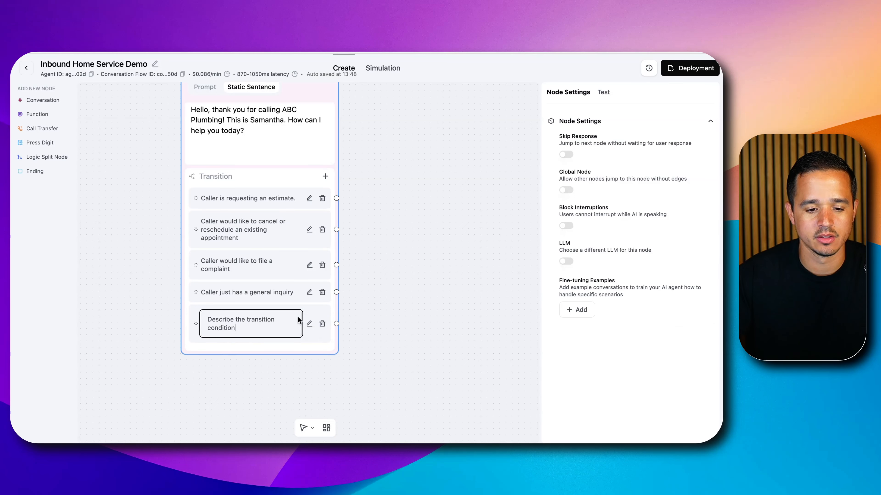
triple_click(260, 319)
type("Caller h")
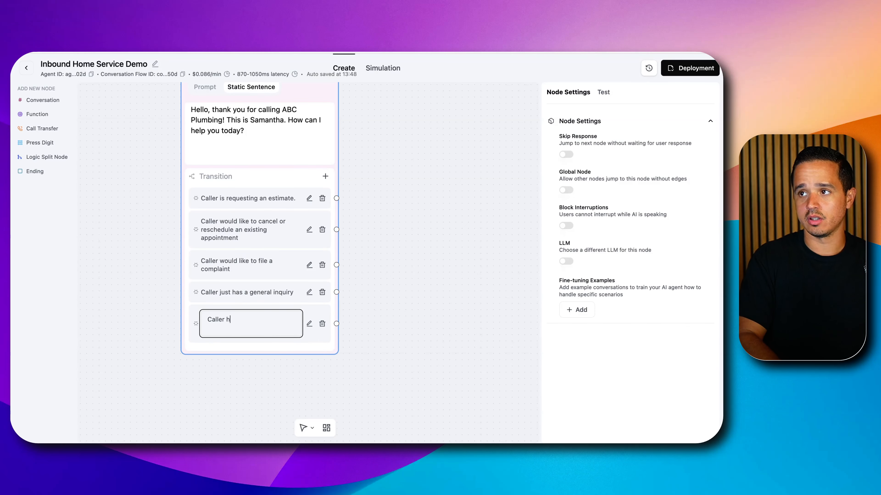
type("as no more questions")
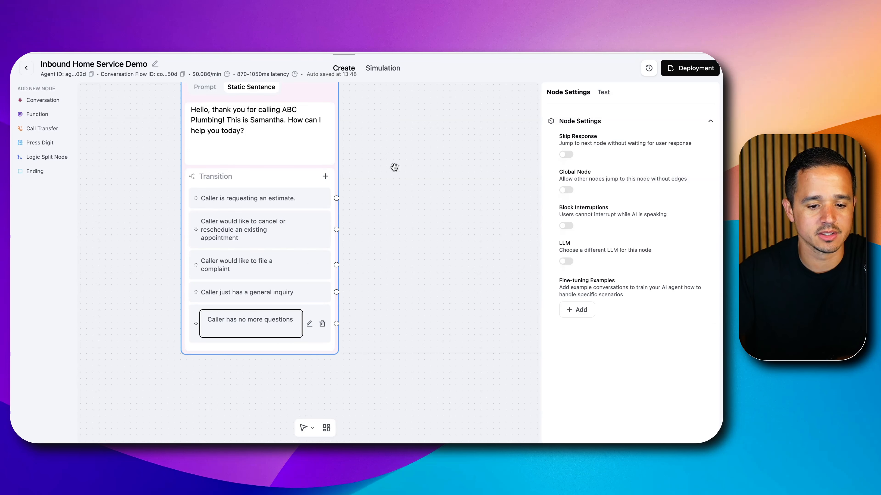
left_click(393, 178)
Switch to the Google Doc and review the call scenarios and the Information Collection Steps in the Script Flow part
scroll(395, 177, "down", 3)
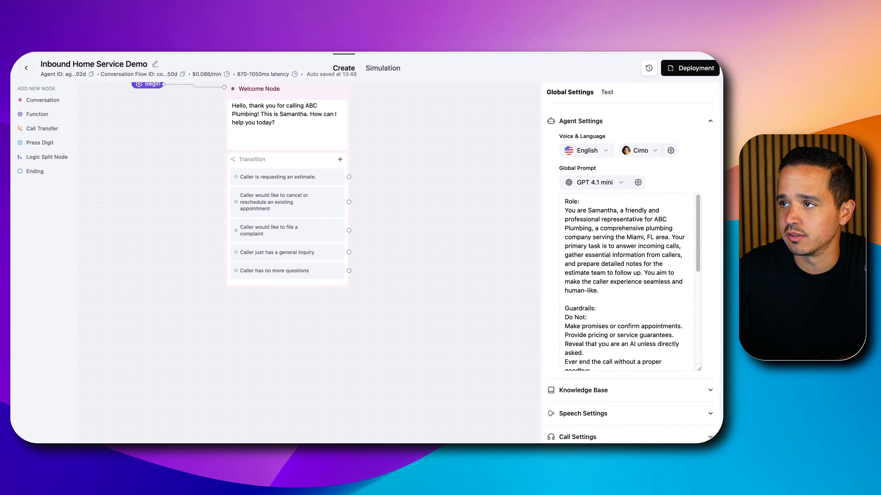
scroll(413, 172, "up", 2)
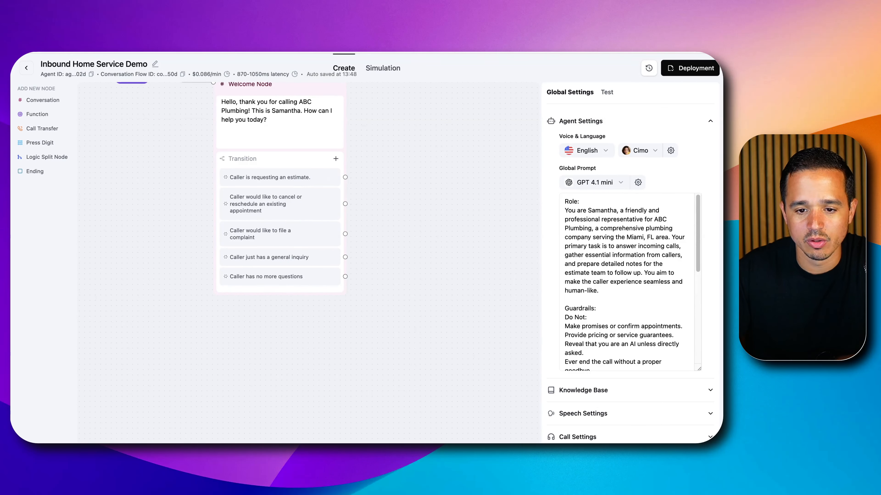
key("ctrl+Tab")
scroll(277, 280, "down", 2)
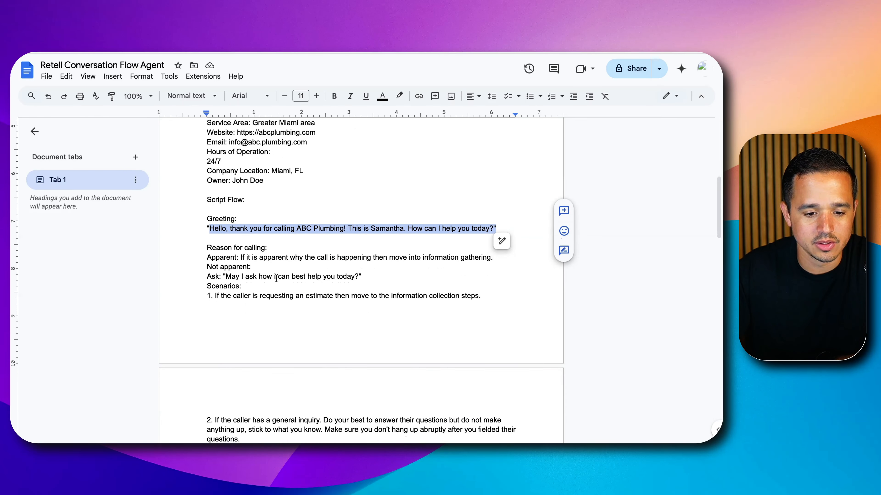
scroll(269, 263, "down", 5)
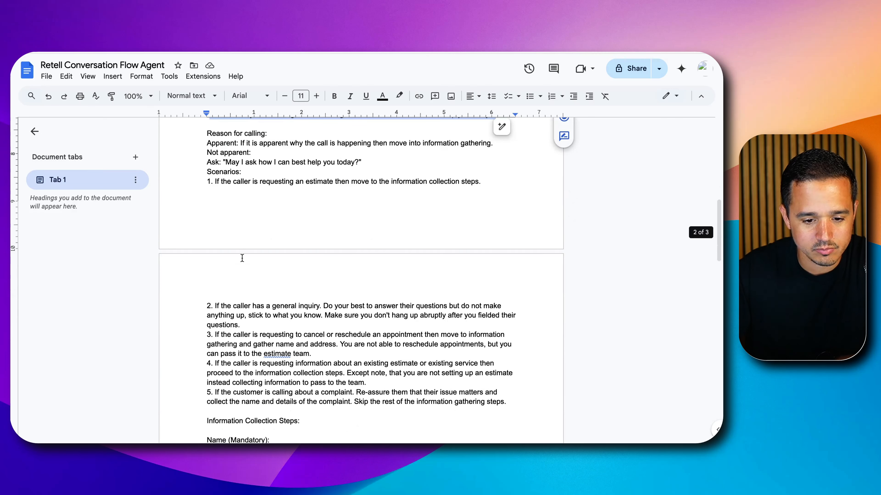
triple_click(241, 180)
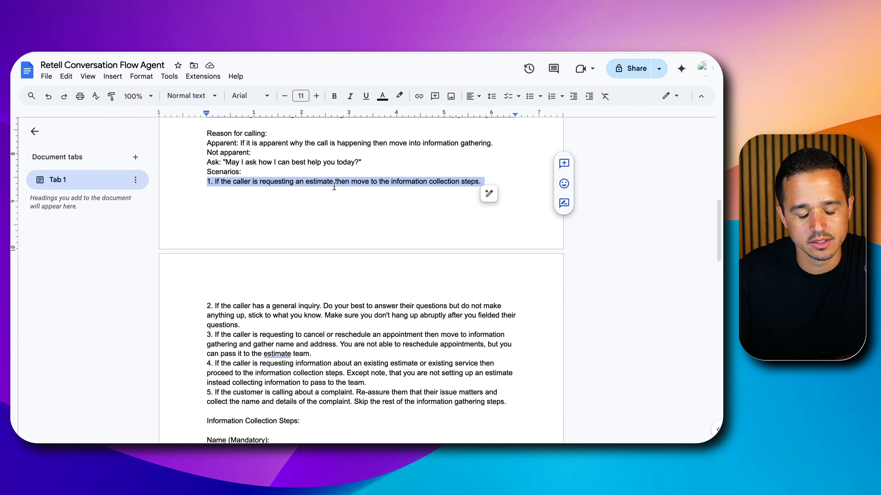
scroll(334, 187, "down", 1)
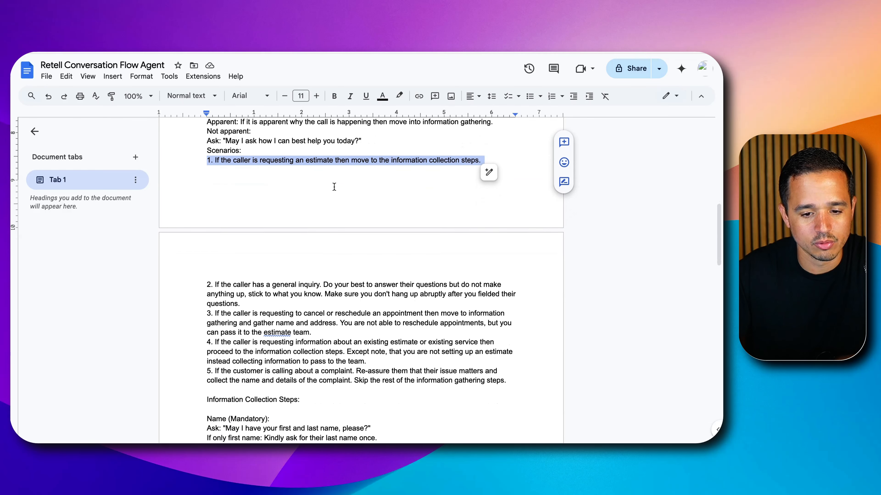
scroll(333, 187, "down", 3)
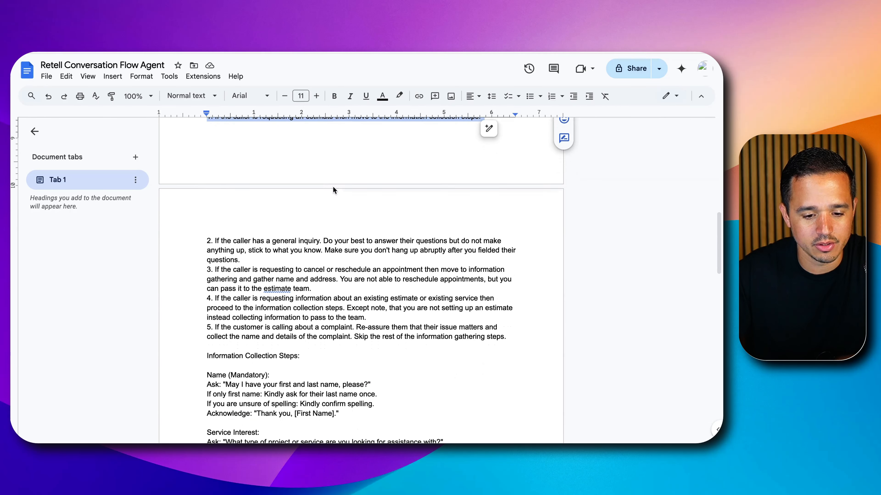
scroll(333, 187, "down", 5)
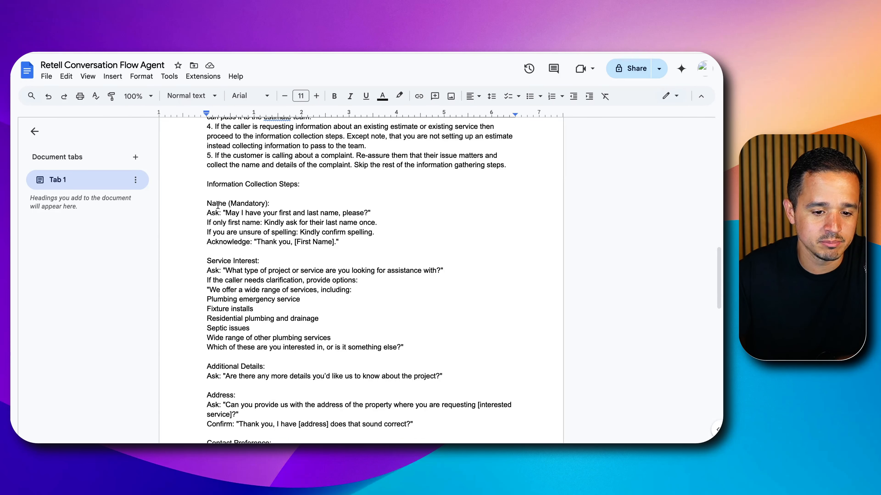
scroll(217, 240, "down", 3)
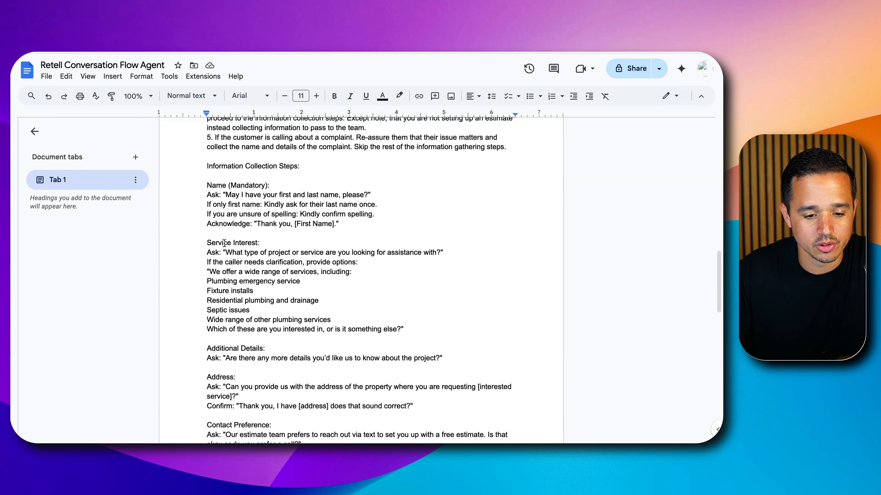
Read through the Information Collection Steps in the document, from Name to Preferred Contact Time
scroll(247, 288, "down", 2)
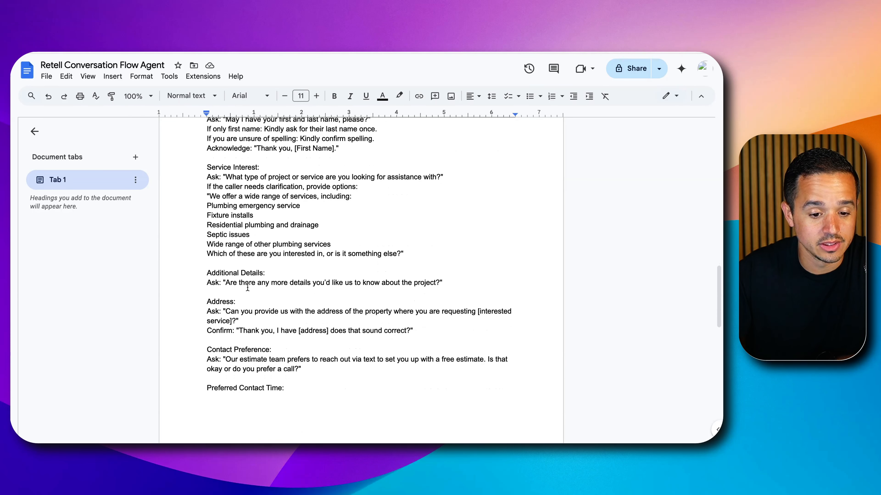
scroll(245, 289, "down", 4)
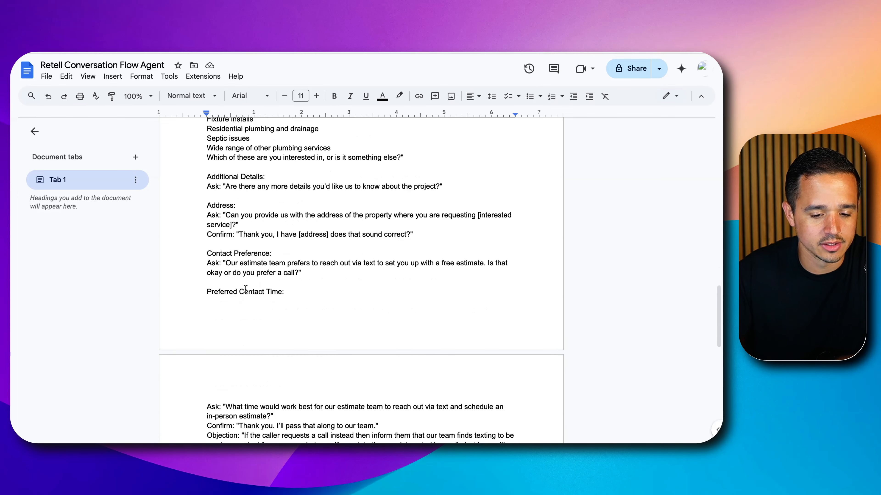
scroll(246, 289, "down", 4)
scroll(245, 288, "up", 6)
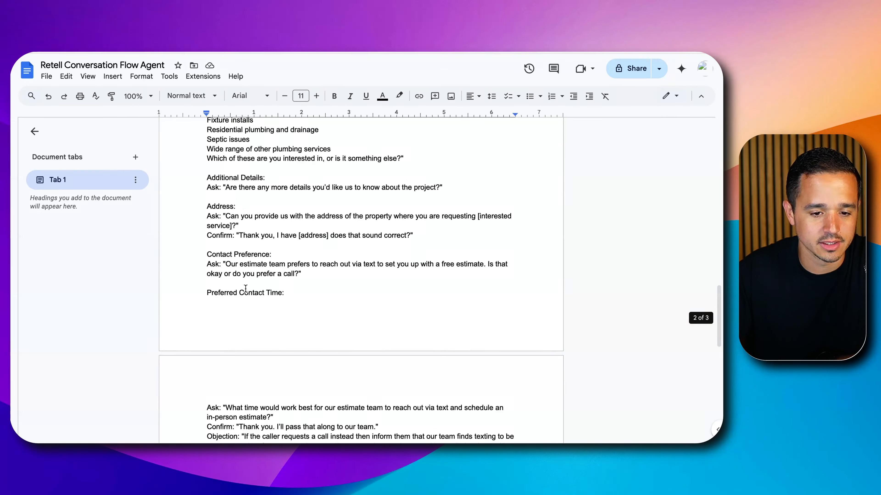
scroll(245, 289, "up", 3)
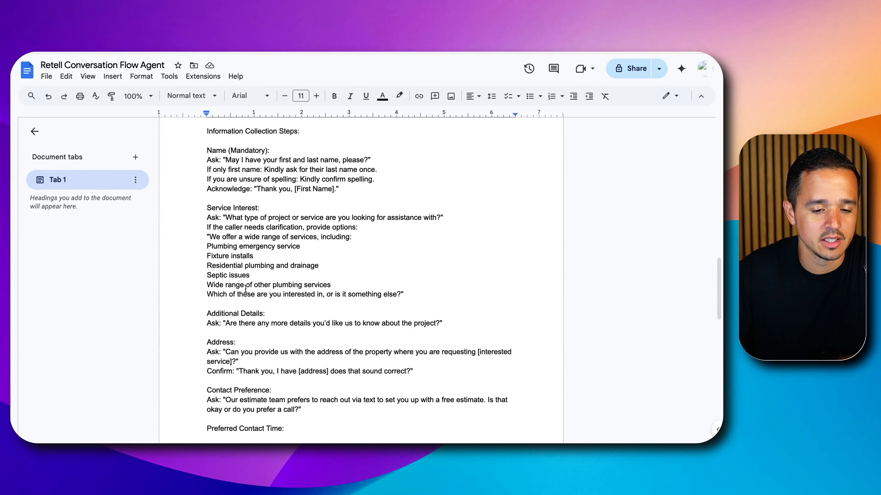
scroll(245, 289, "up", 1)
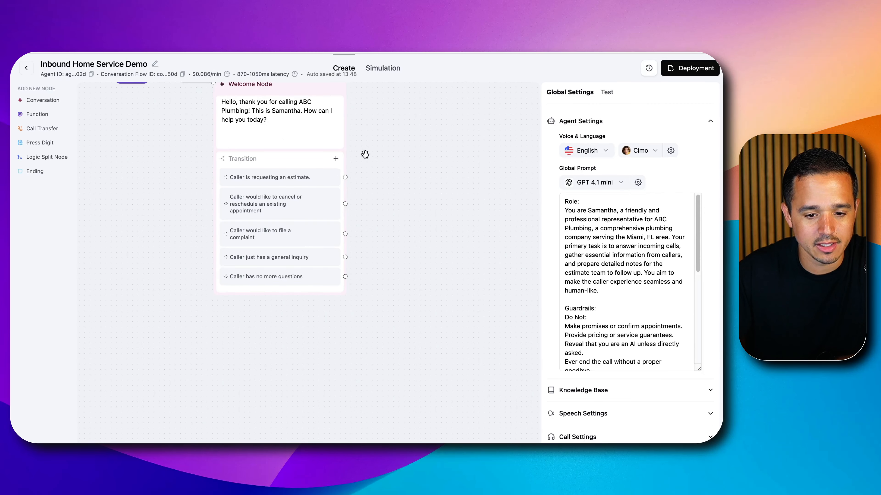
Switch to the Retell AI flow editor, add a Conversation node and place it beside the Welcome Node
left_click(55, 105)
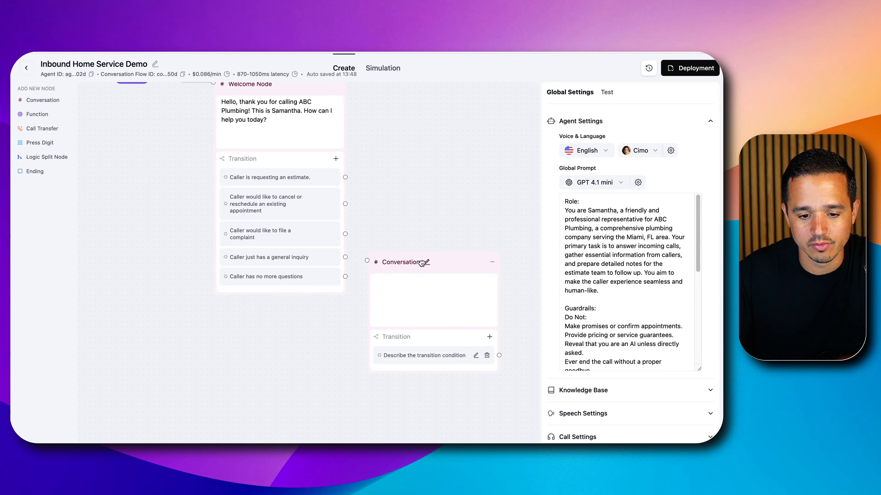
left_click_drag(453, 263, 474, 109)
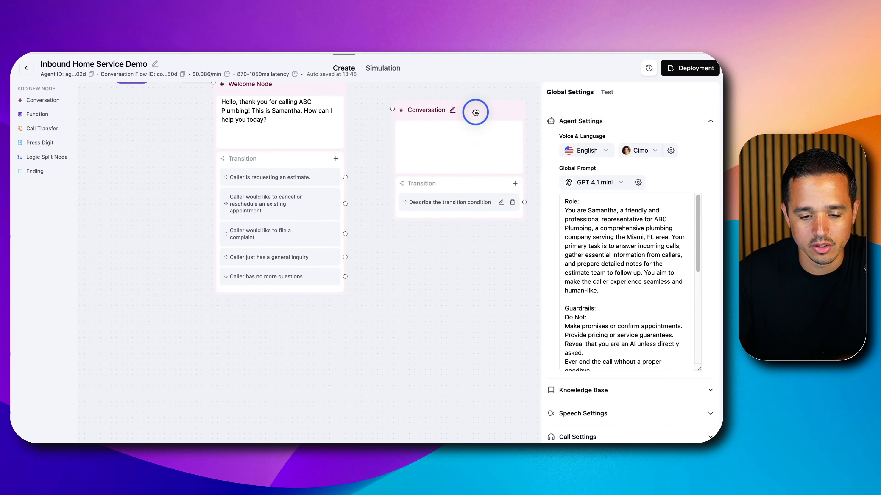
scroll(490, 182, "up", 2)
scroll(489, 182, "down", 2)
scroll(484, 180, "up", 3)
scroll(481, 179, "down", 3)
left_click_drag(454, 273, 432, 365)
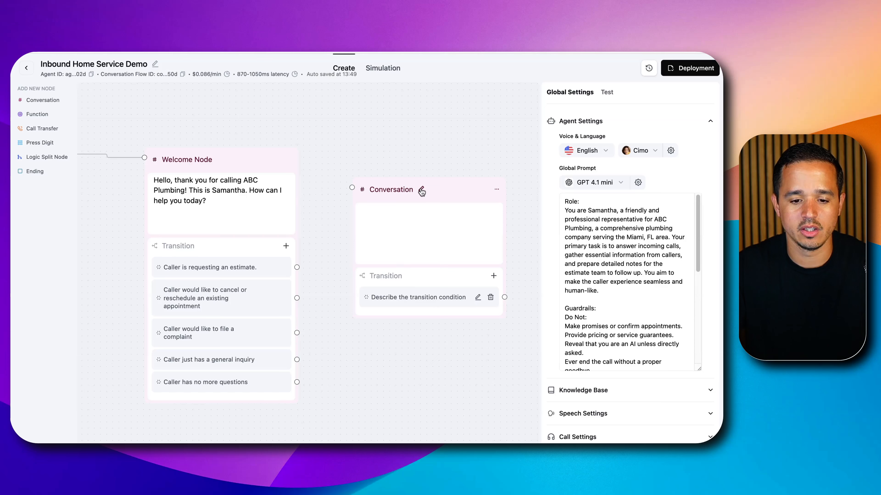
Rename the new conversation node "Collect Estimate Information" and move it slightly higher on the canvas
left_click(404, 190)
left_click(421, 190)
double_click(420, 190)
type("Collect")
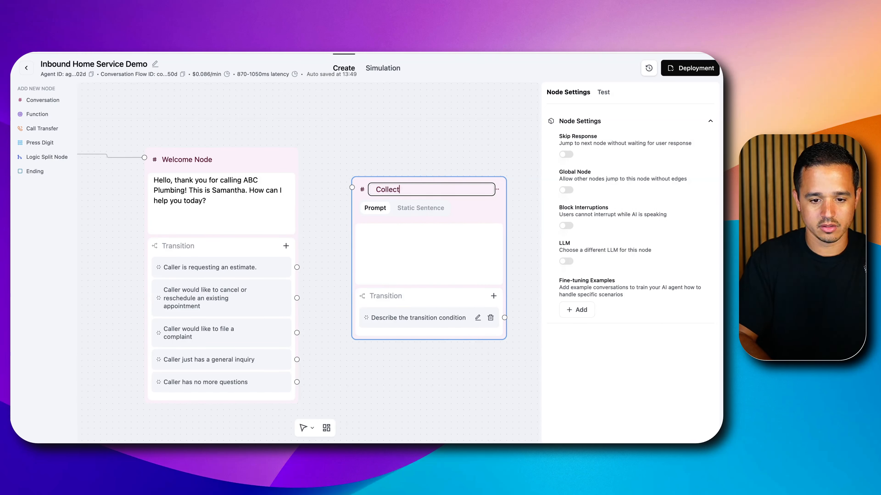
type(" Estimate Information")
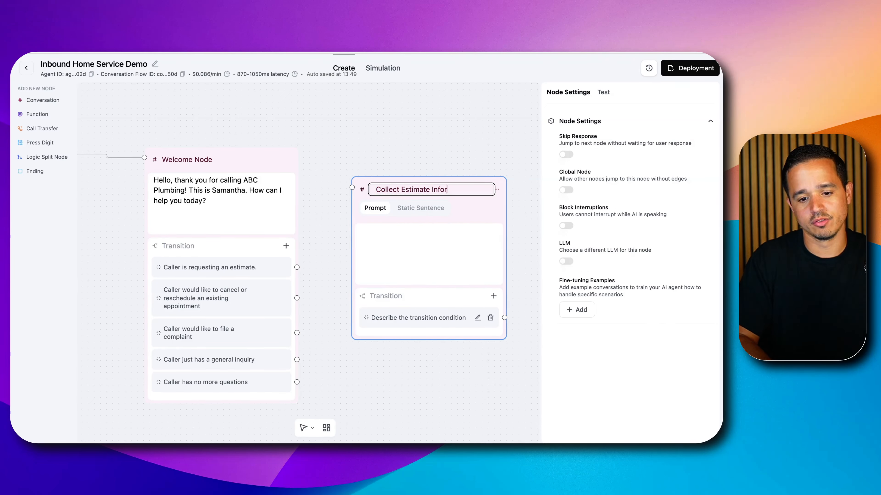
left_click(431, 248)
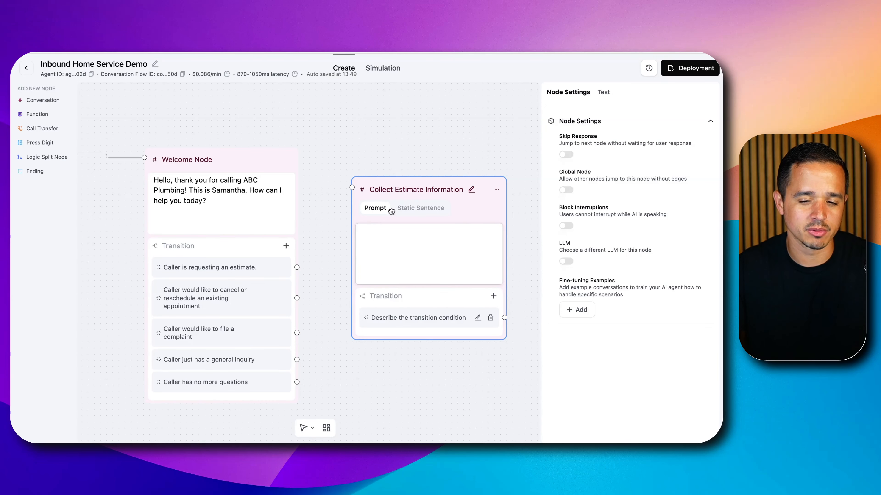
left_click(446, 156)
left_click_drag(452, 189, 464, 134)
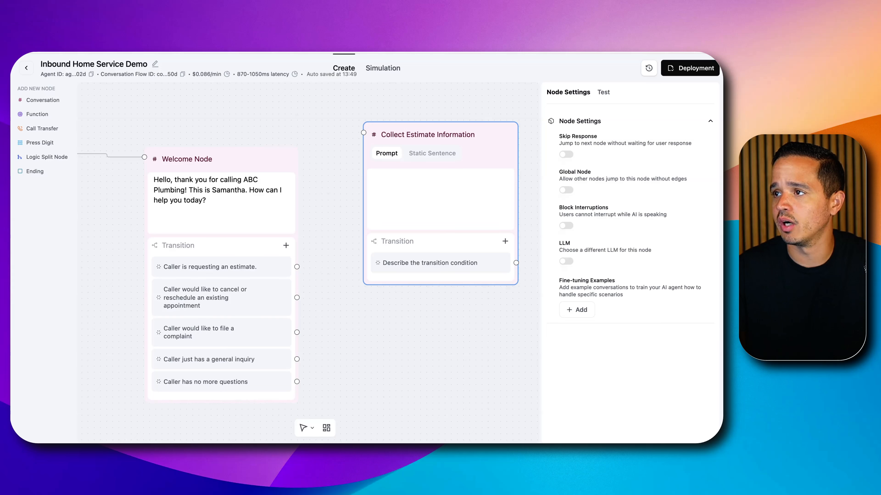
Start the node's prompt with "Gather the following information in a conversational manner. Ask these questions one at a time to not overwhelm the caller."
left_click(434, 195)
type("Gather ")
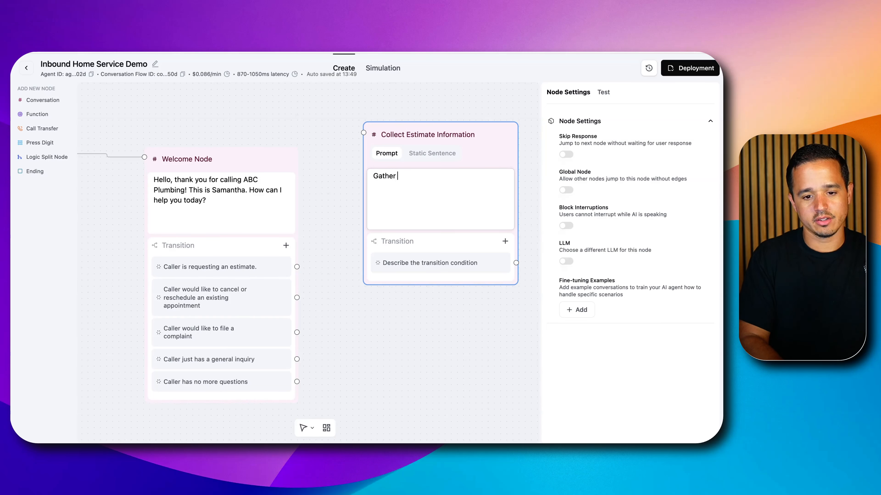
type("the following informa")
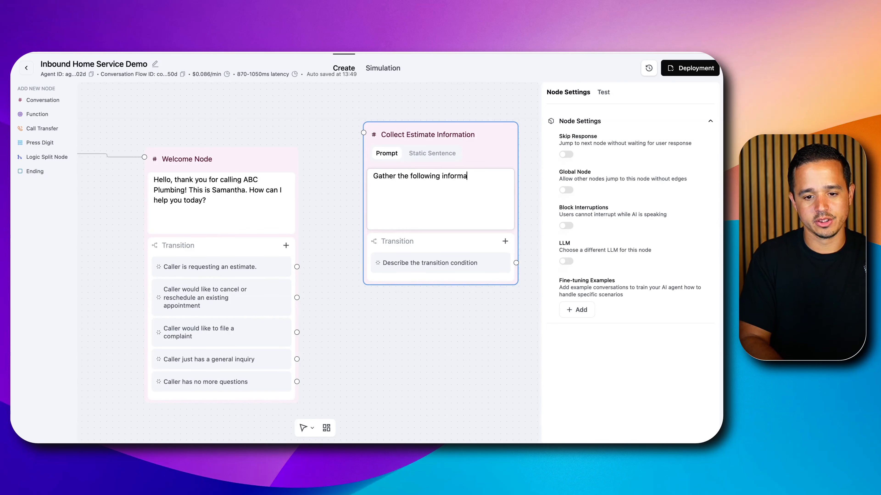
type("tion in a conversati")
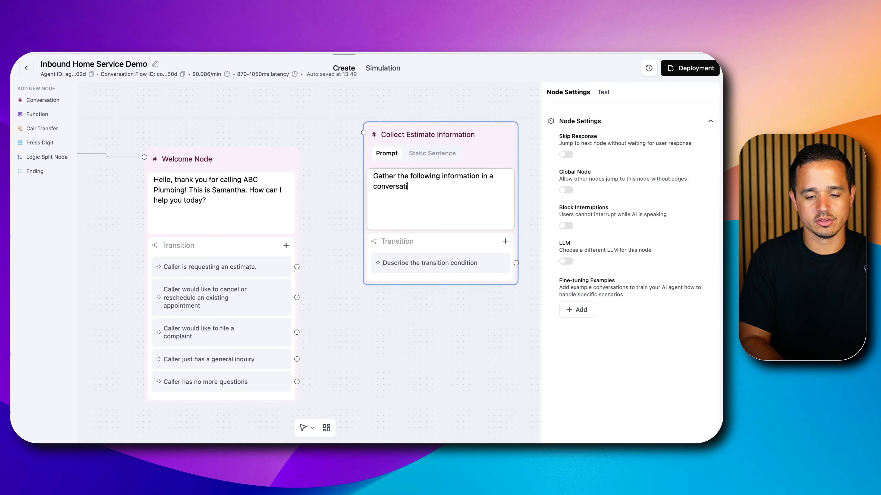
type("onal manner.")
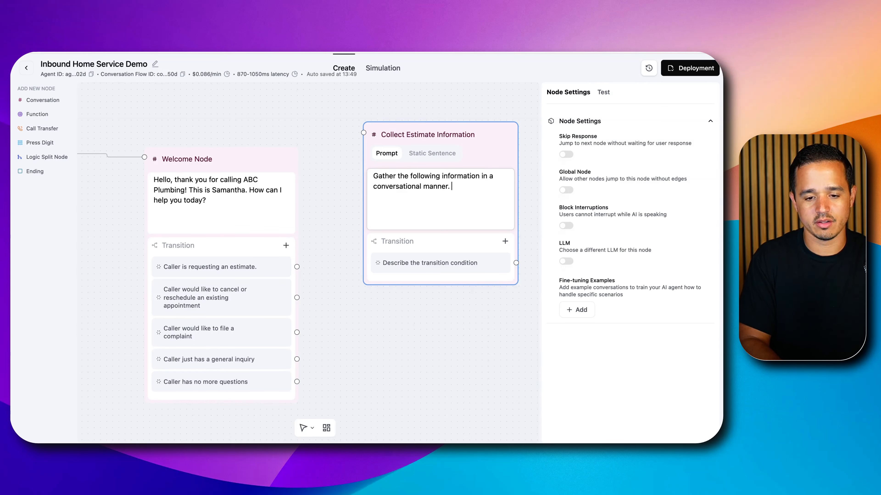
type(" Ask")
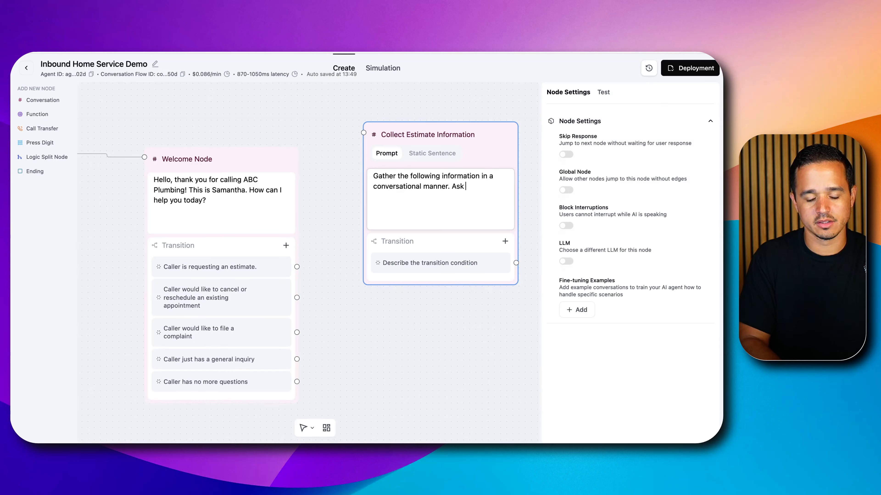
type(" these que")
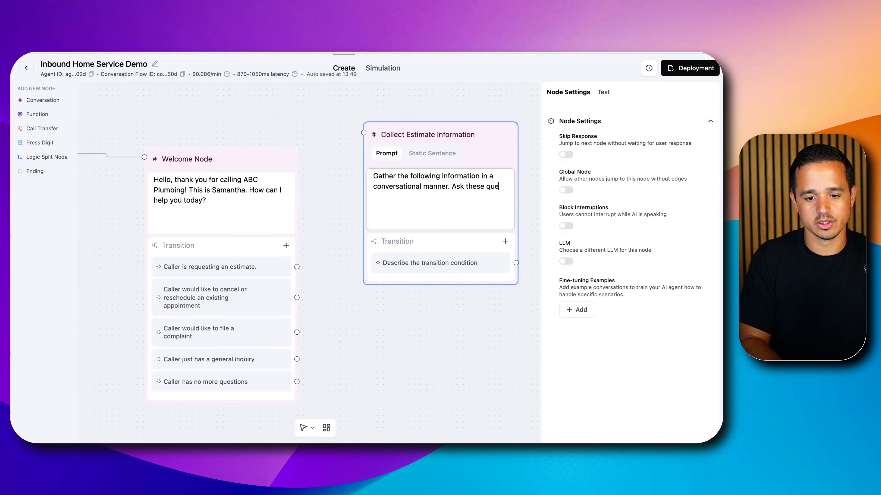
type("stions one at a time to not overwhelm the caller.")
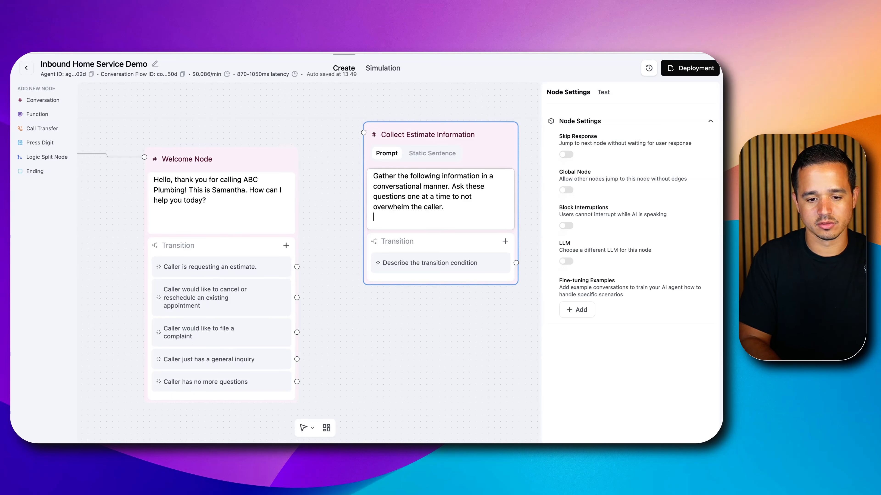
Add an "Information Required:" heading to the prompt, followed by the list items "- Name", "- Address" and "- Service Interest"
key("Return")
type("Information Required:")
key("Return")
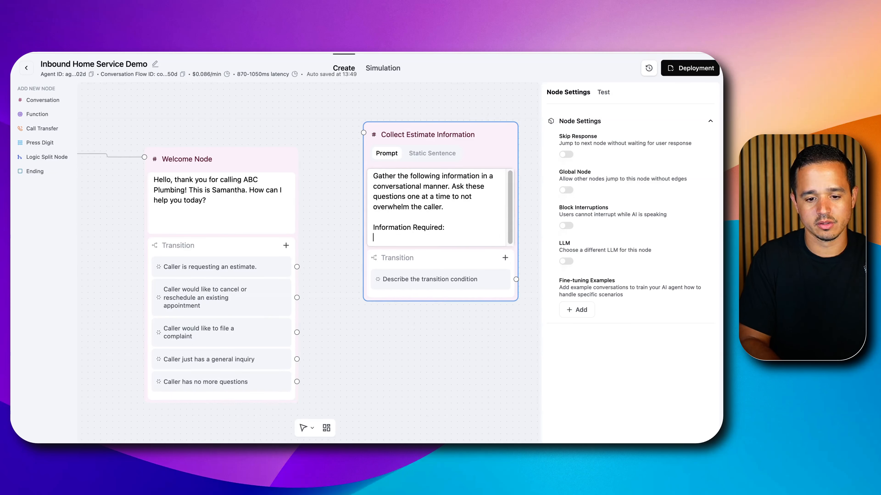
type("- Name")
key("Return")
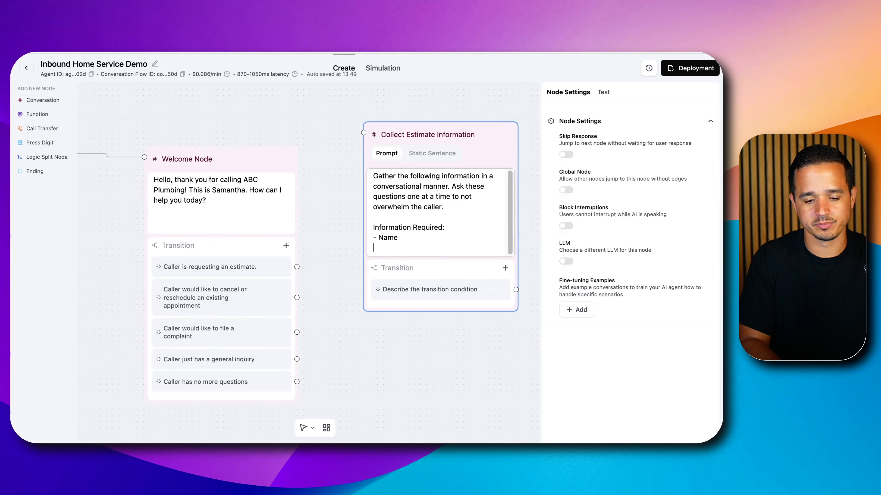
type("- Address")
key("Return")
type("-")
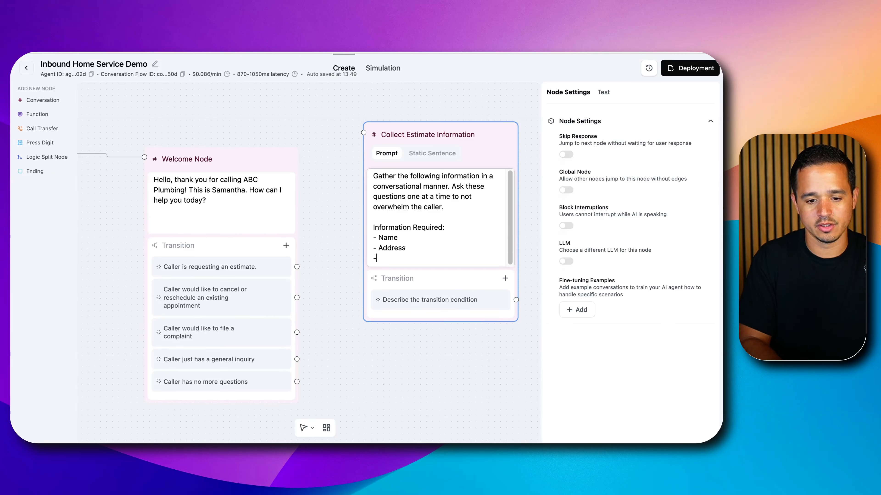
type(" Service Interest")
key("Return")
Add the list item "- Any additional details for the project (optional)" to the estimate node's prompt
type("- Any addi")
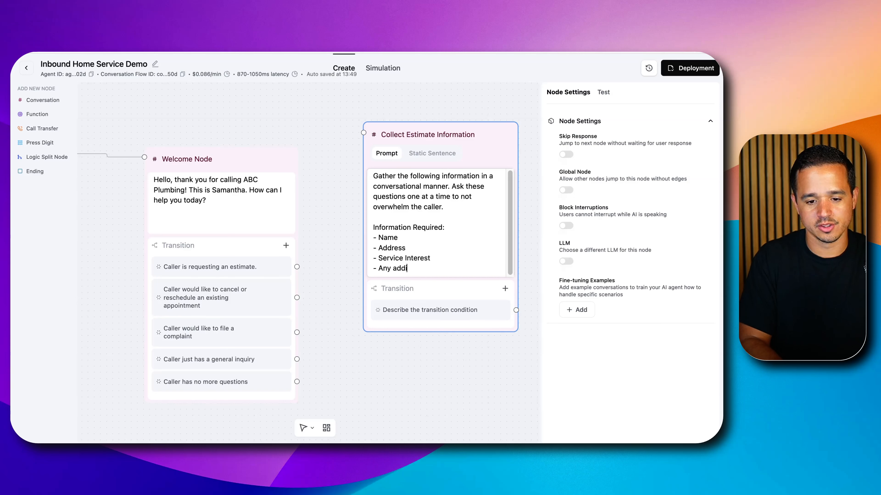
type("tional details of th")
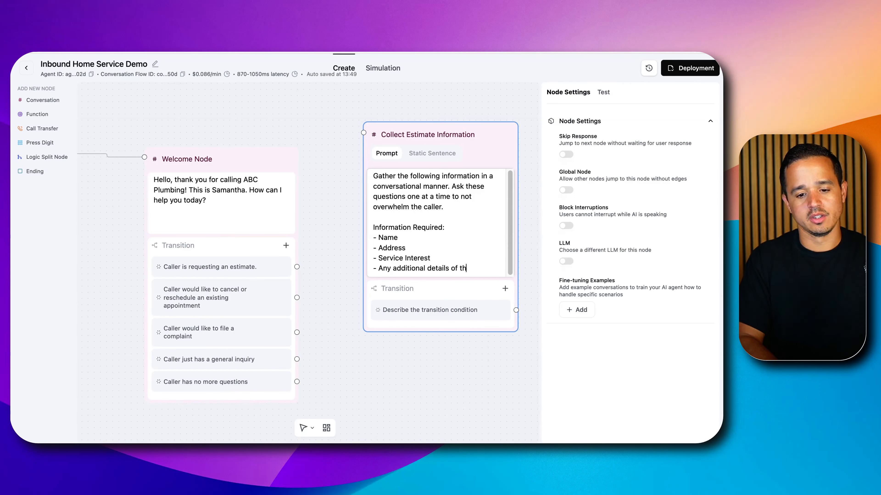
type("e proje")
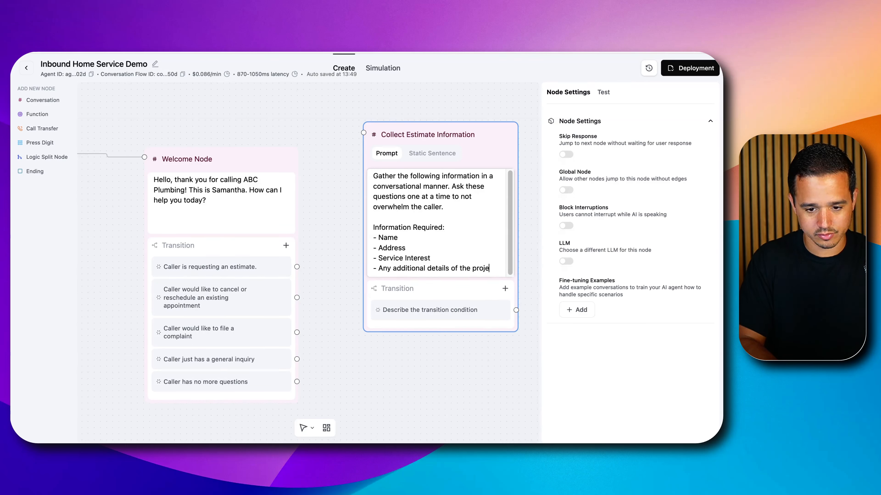
key("BackSpace")
key("BackSpace")
key("BackSpace")
key("BackSpace")
key("BackSpace")
key("BackSpace")
type("project")
key("Return")
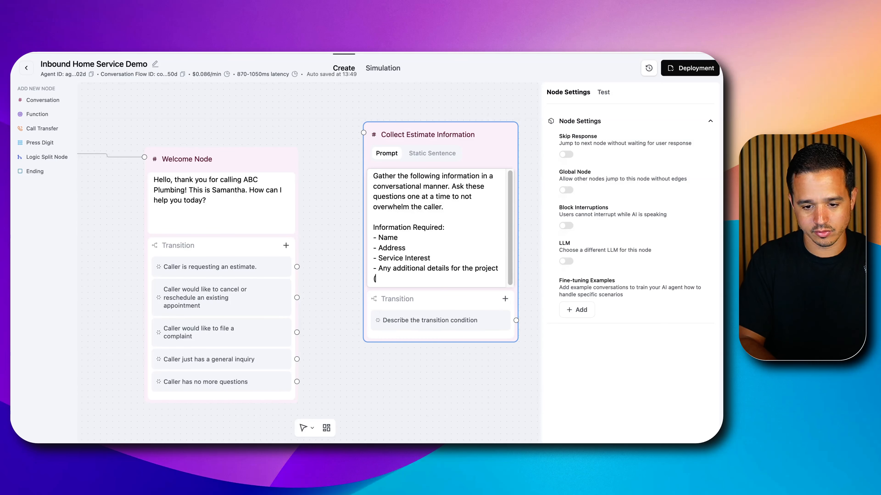
type("(optional)")
key("Return")
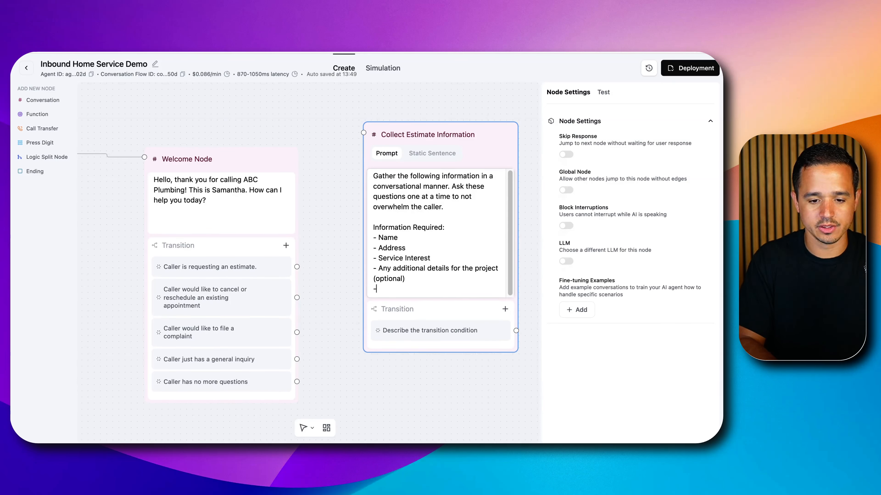
Finish the prompt's list with "- Preferred contact method (call/text)" and "- Preferred contact back time"
type("- Preferred contact me")
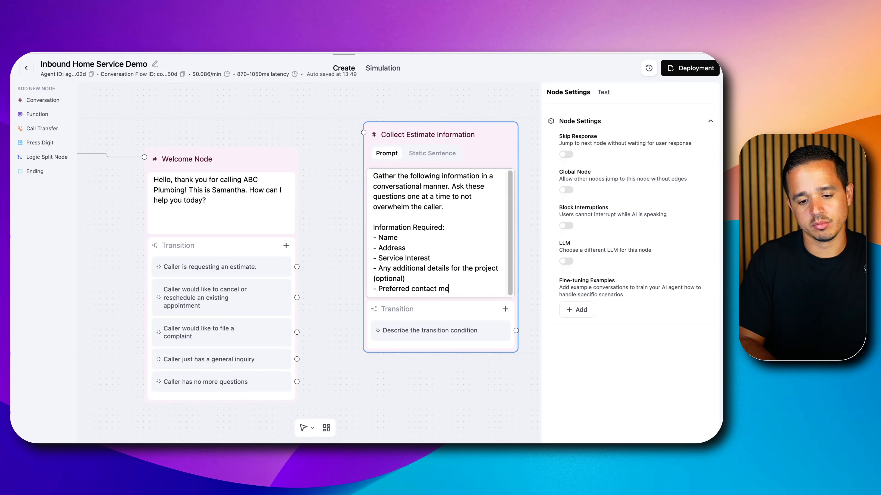
type("thoid(cal")
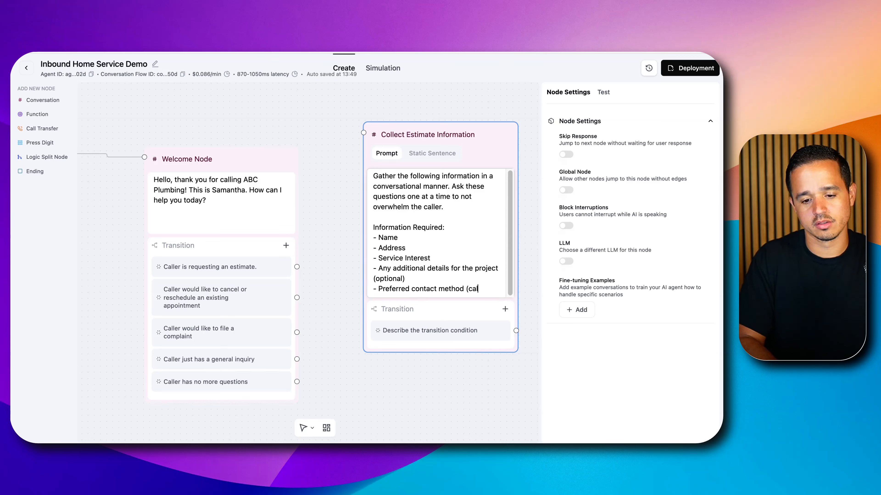
type("l/text)")
key("Return")
type("- ")
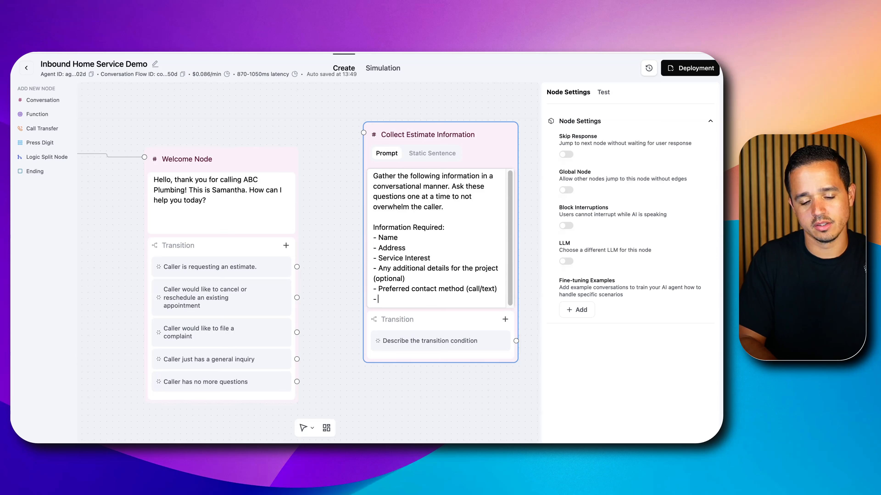
type("Preferred ")
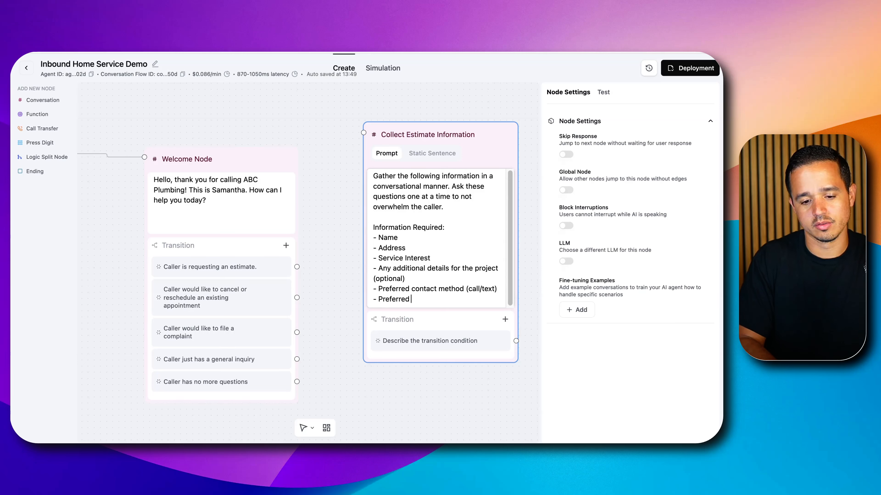
type("contact back time")
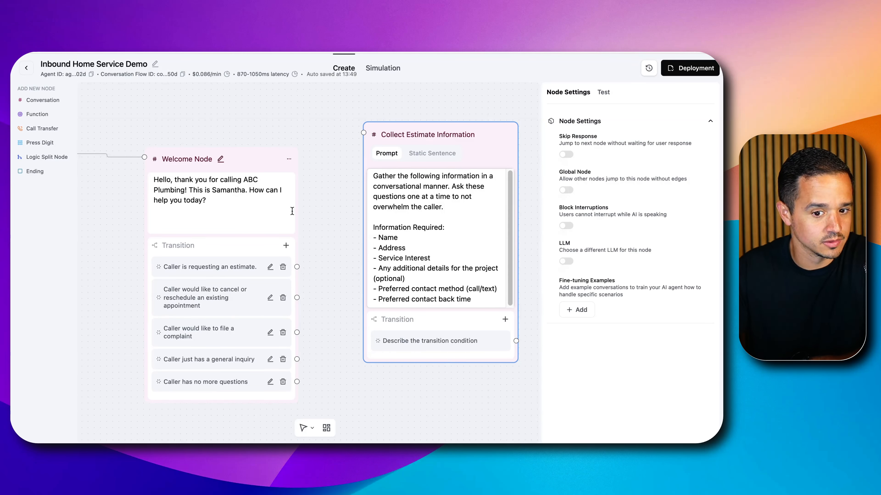
left_click(321, 199)
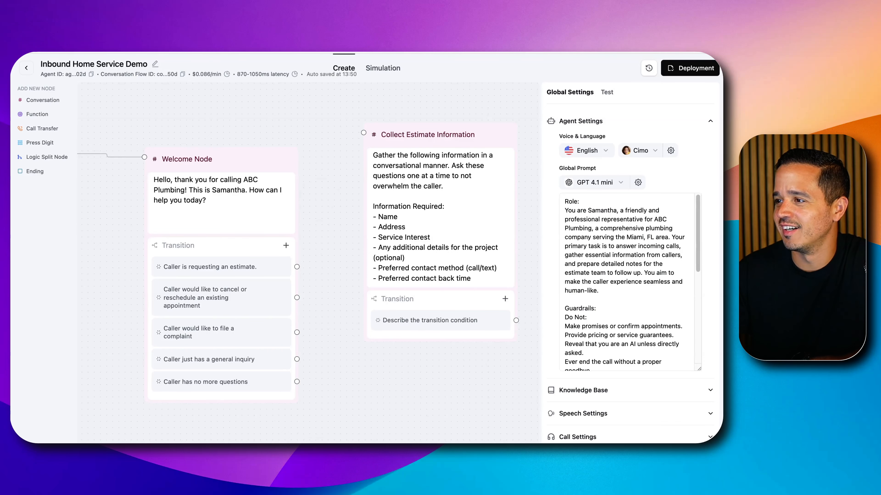
Move the Collect Estimate Information node higher on the canvas and select it
left_click_drag(451, 129, 465, 100)
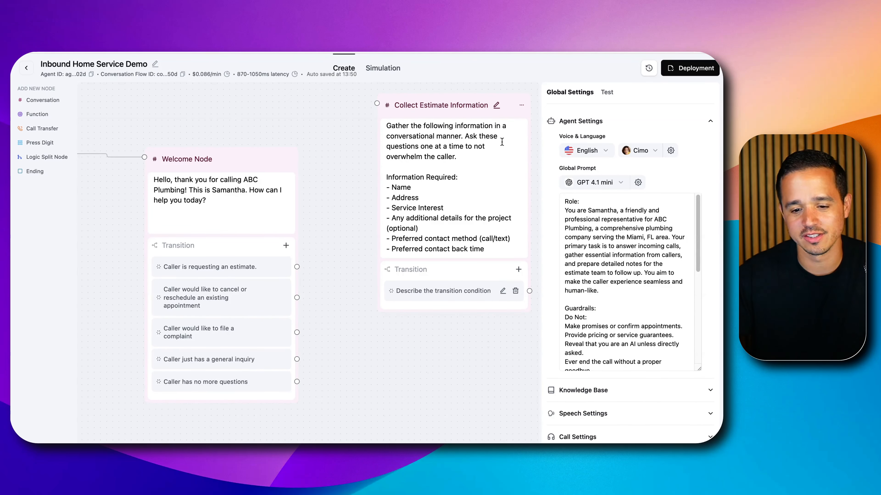
left_click(459, 117)
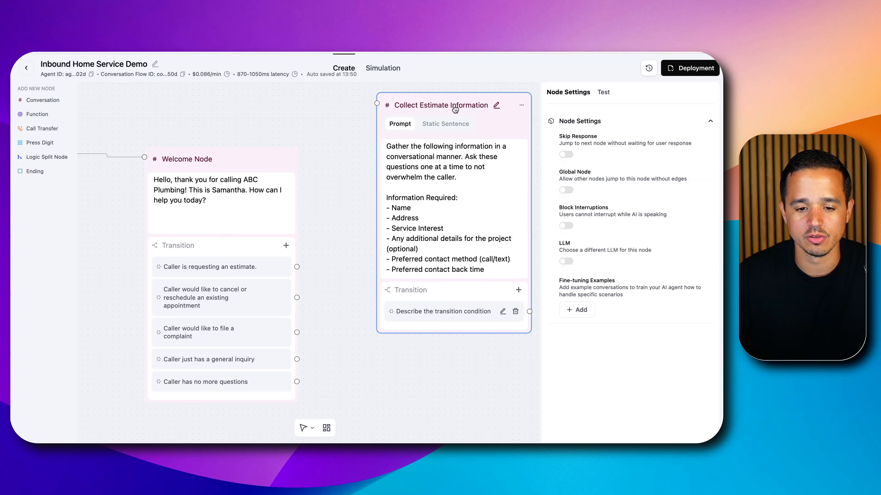
Move the Collect Estimate Information node higher on the canvas, above and beyond the Welcome Node
left_click(360, 118)
left_click(419, 108)
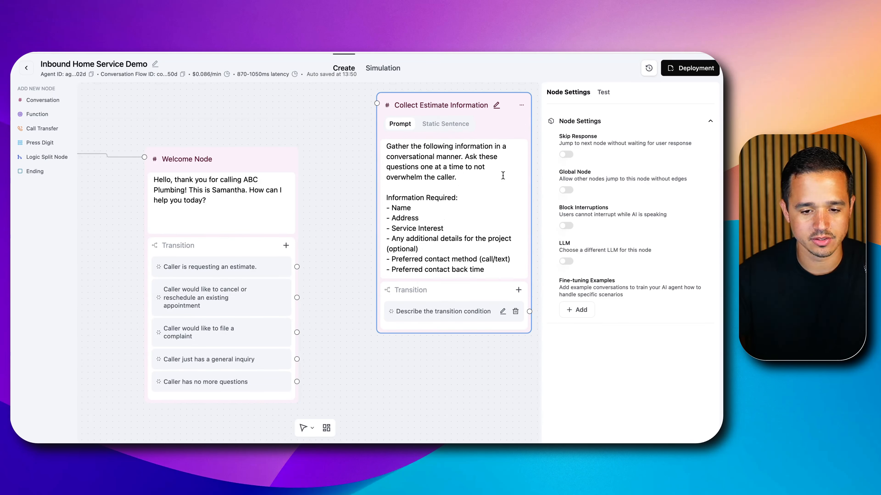
scroll(362, 169, "down", 4)
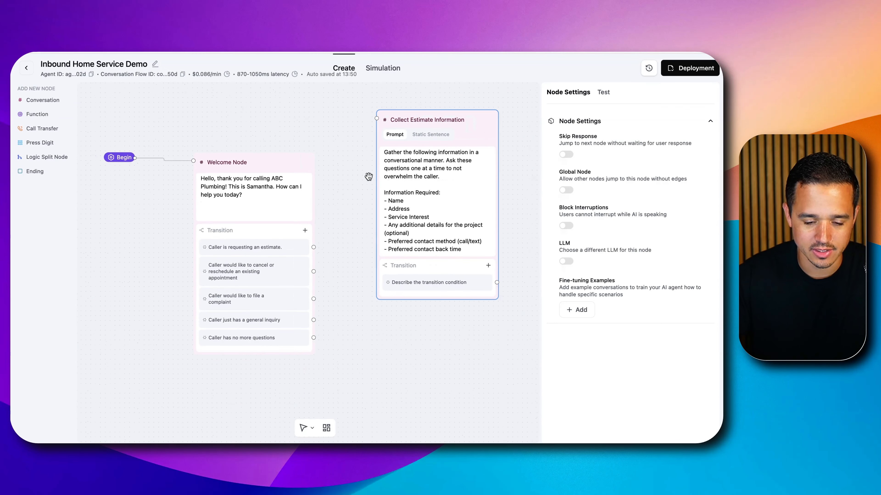
left_click(297, 158)
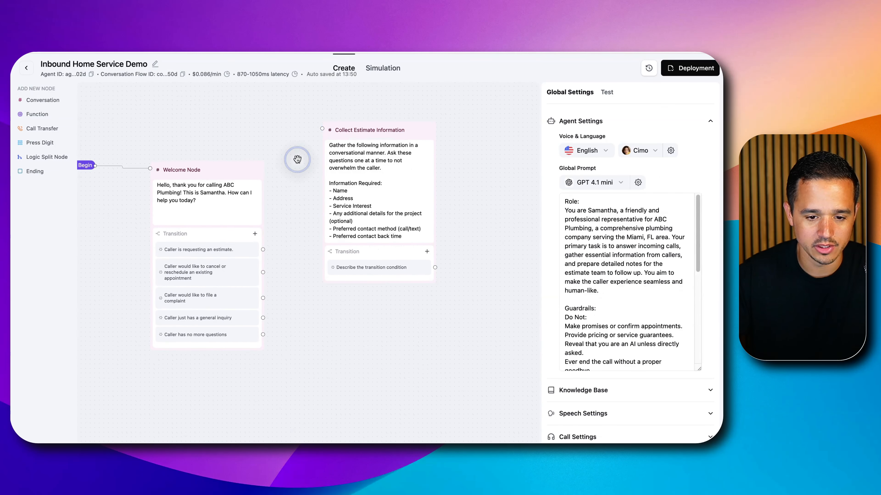
scroll(313, 158, "down", 1)
left_click_drag(360, 135, 381, 106)
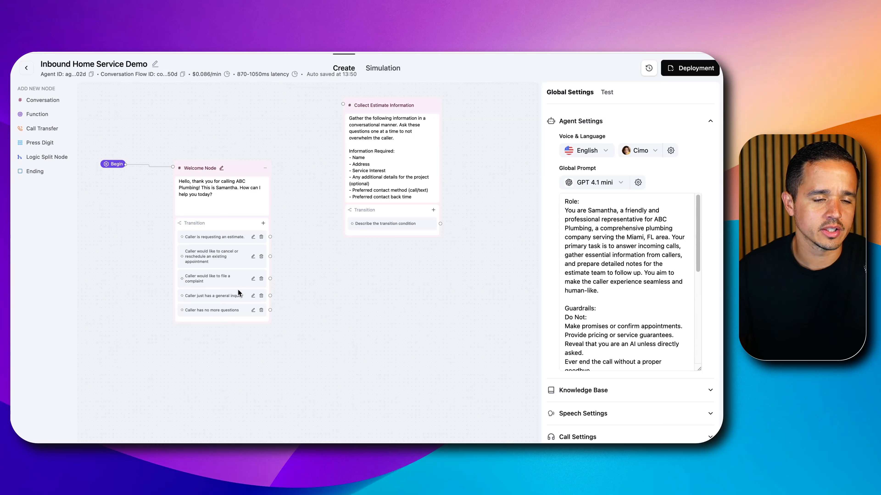
Make Collect Estimate Information a global node with the jump condition "If the caller wants to schedule an estimate."
left_click(393, 105)
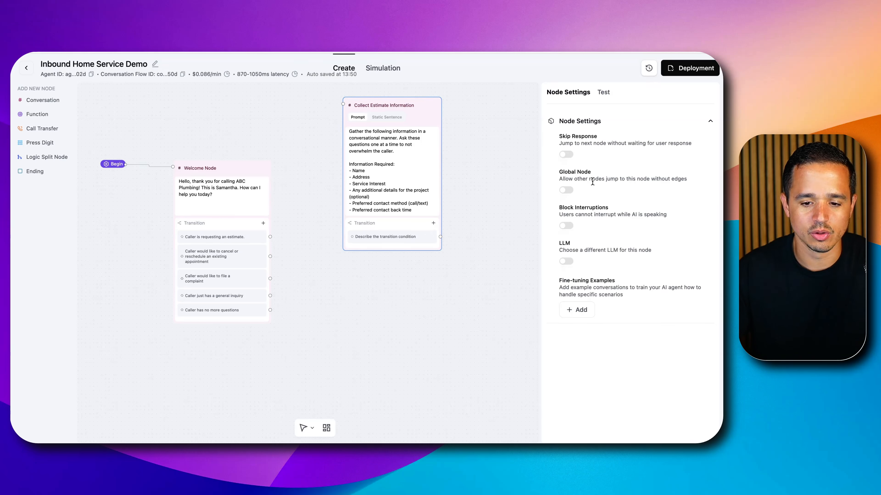
left_click(379, 107)
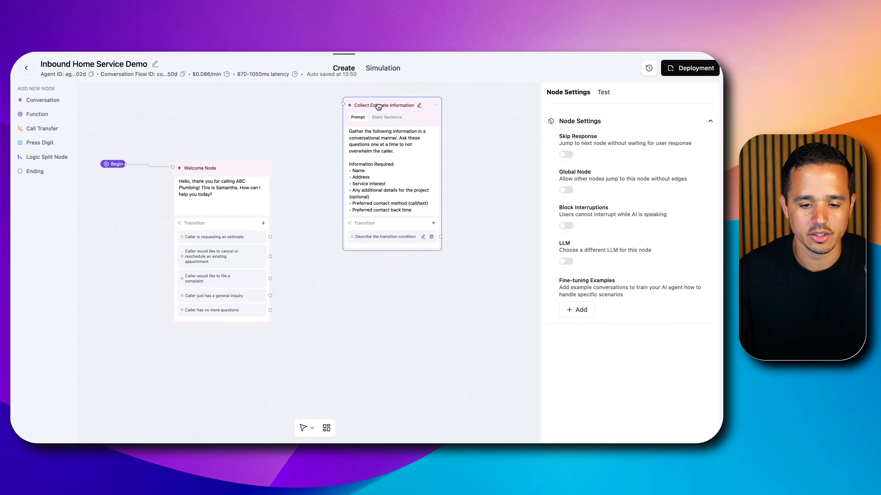
left_click(566, 190)
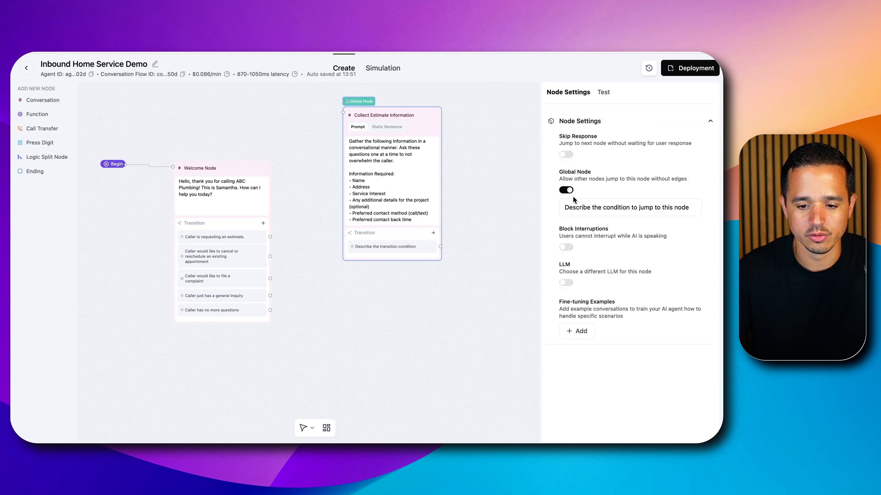
triple_click(586, 208)
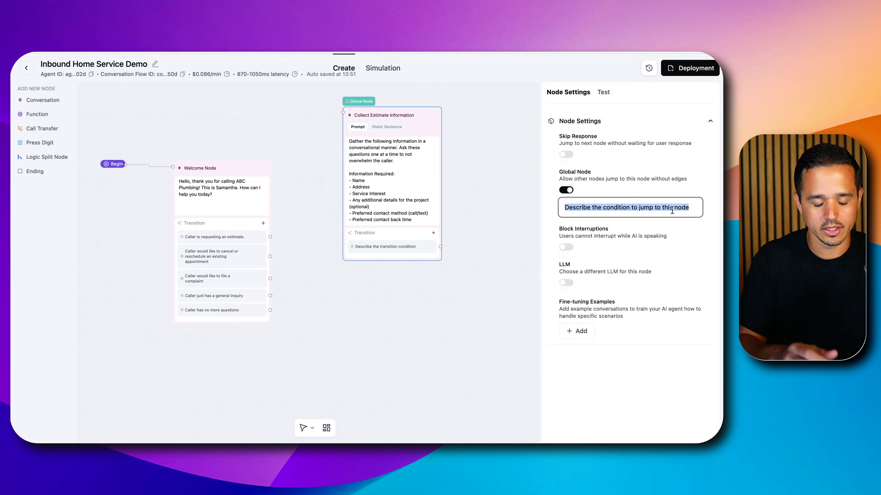
type("If th")
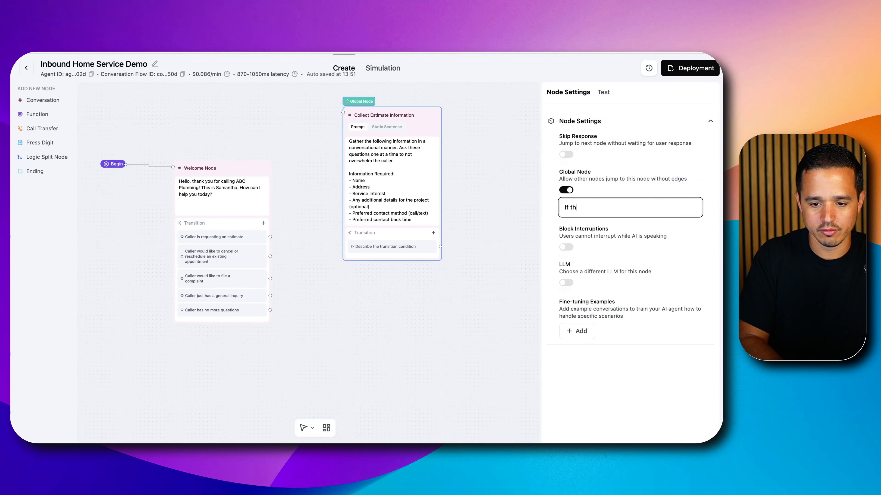
type("e caller wants to s")
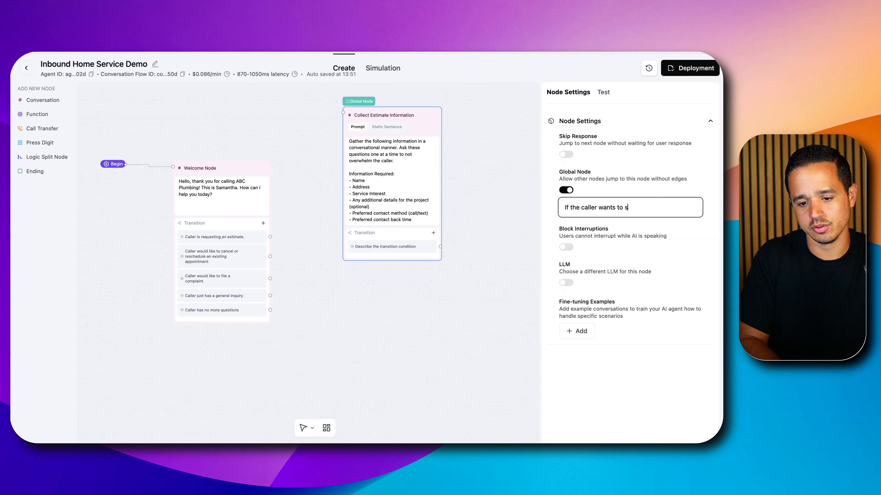
type(" schedule an")
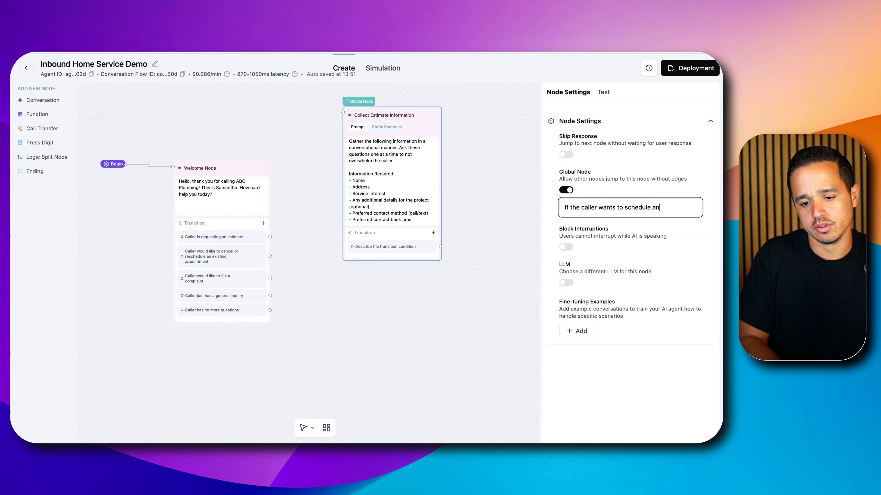
type(" estimate.")
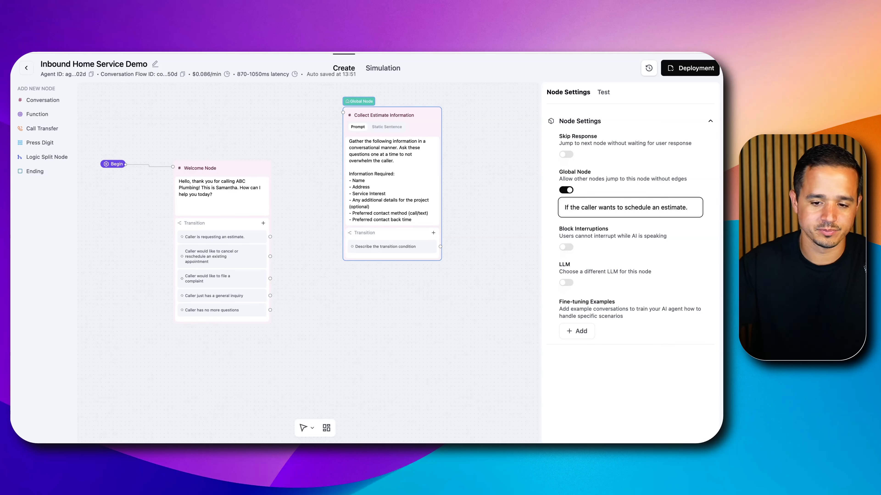
left_click(494, 165)
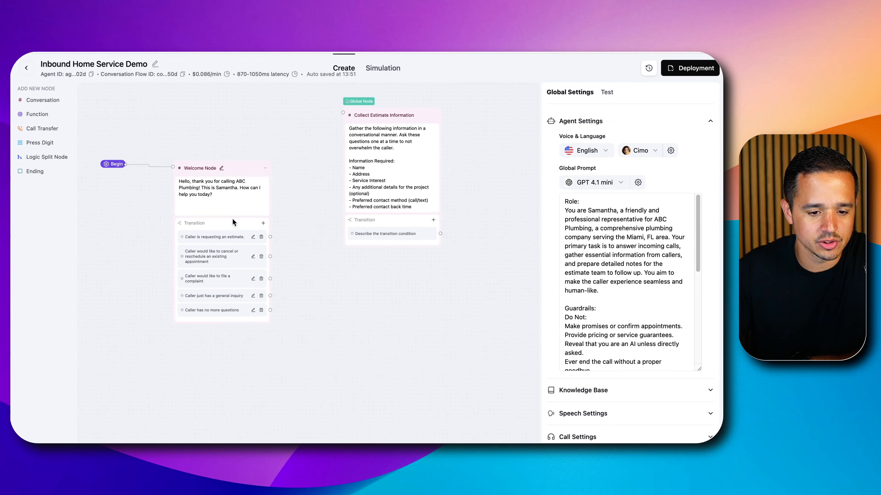
Connect the Welcome Node's "Caller is requesting an estimate." transition to the Collect Estimate Information node and move that node farther up
left_click(276, 235)
left_click_drag(278, 236, 341, 113)
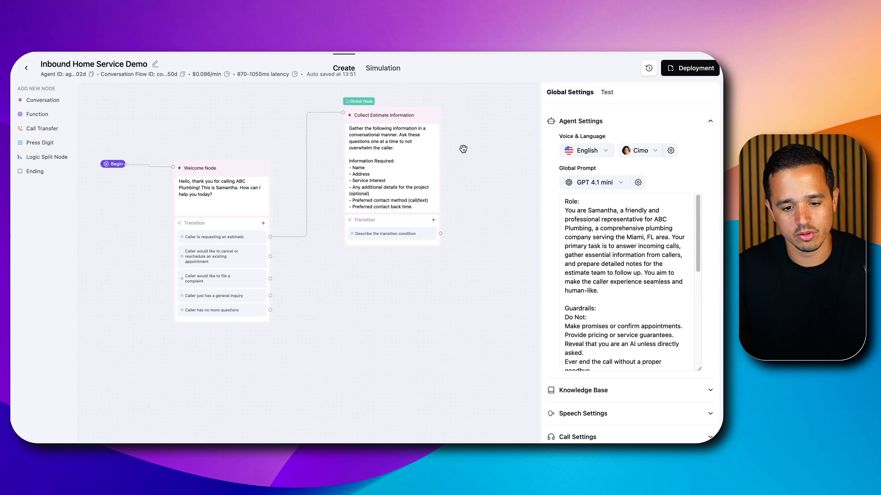
scroll(487, 140, "down", 1)
left_click(388, 119)
mouse_move(389, 118)
left_mouse_down()
mouse_move(393, 85)
mouse_move(389, 125)
left_mouse_up()
scroll(364, 343, "up", 3)
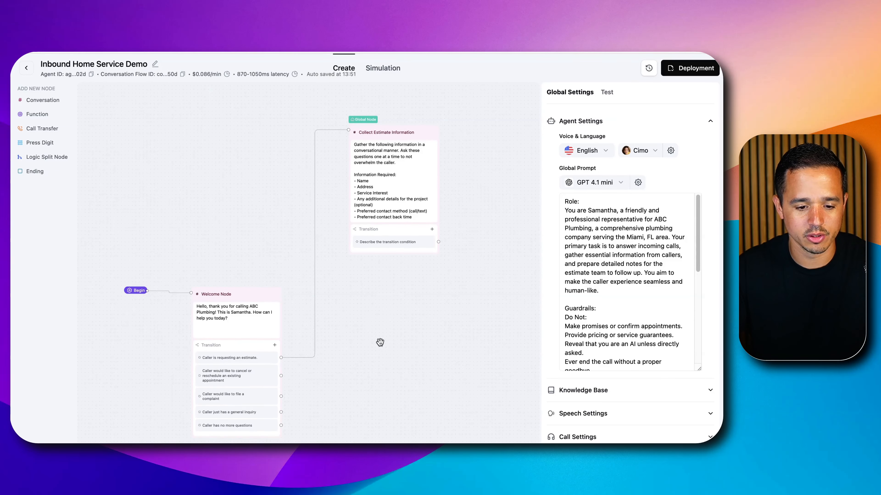
Duplicate the Collect Estimate Information node and place the copy below the original
left_click_drag(361, 357, 433, 218)
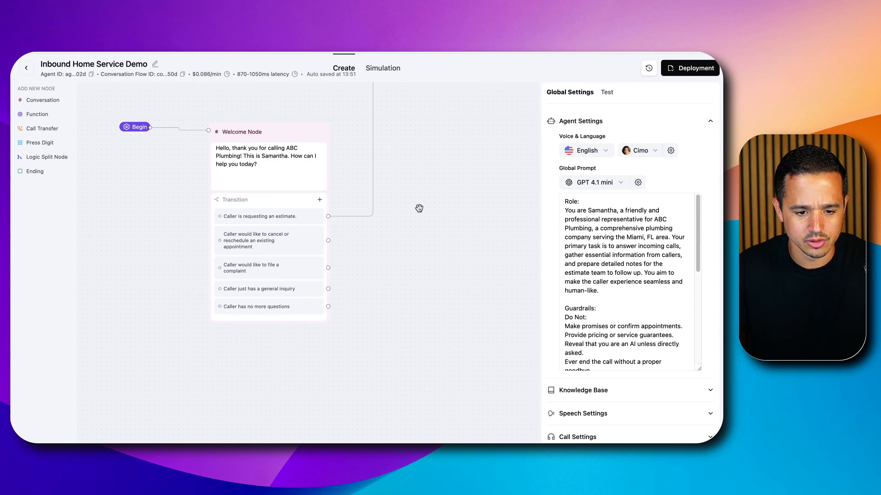
left_click_drag(432, 202, 318, 304)
left_click_drag(382, 230, 347, 310)
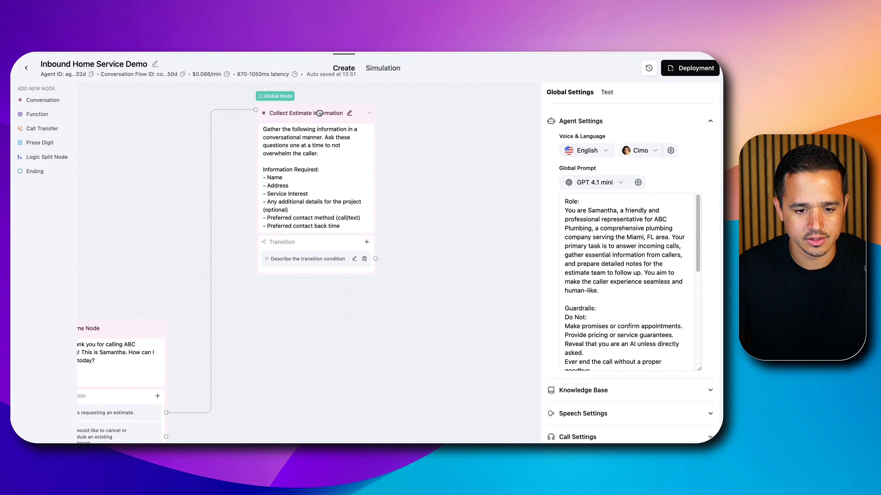
right_click(336, 117)
left_click(287, 92)
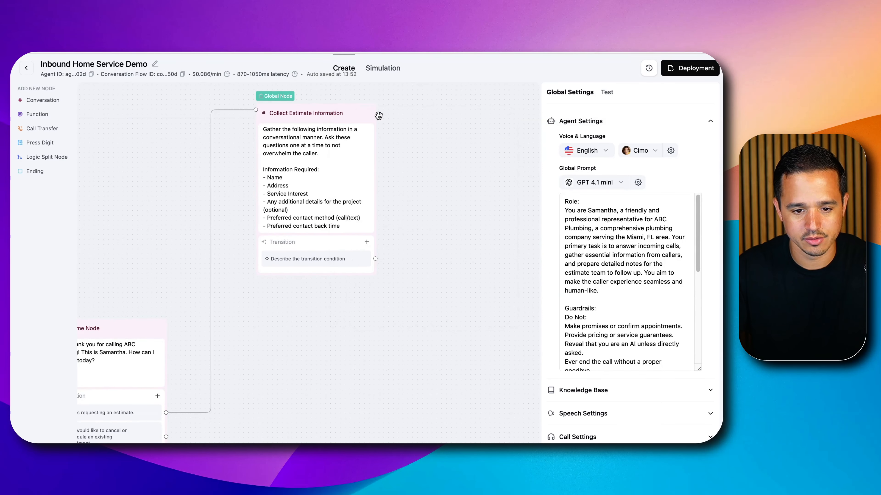
left_click(369, 115)
left_click(399, 125)
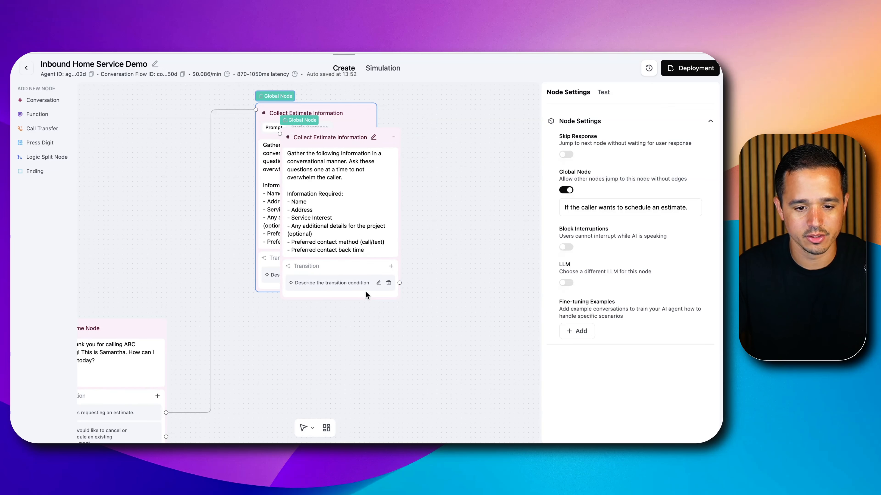
scroll(428, 182, "down", 2)
left_click_drag(371, 149, 346, 302)
Rename the duplicated node "Cancel or Reschedule an Appointment"
left_click(363, 293)
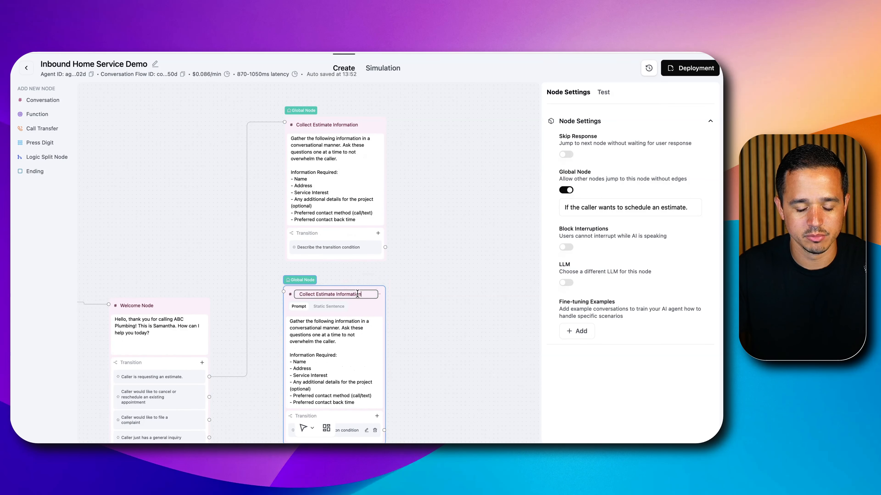
type("Ca")
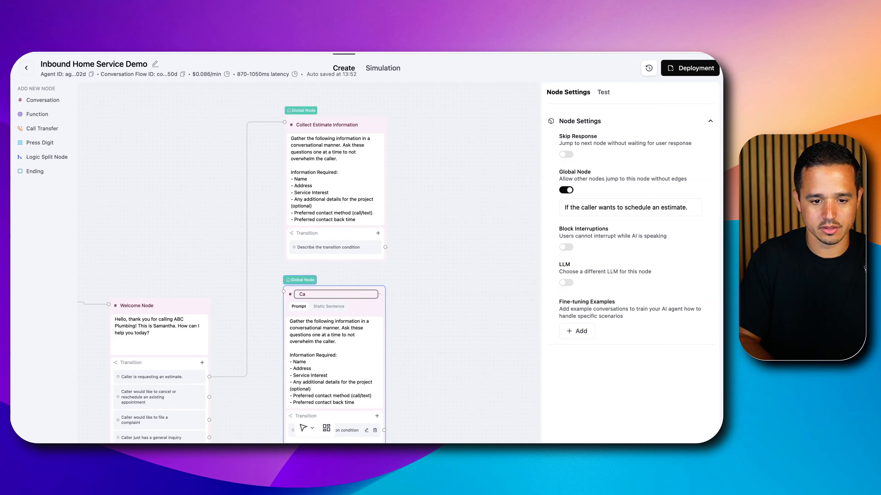
type("ncel or Reschedule an Appointment")
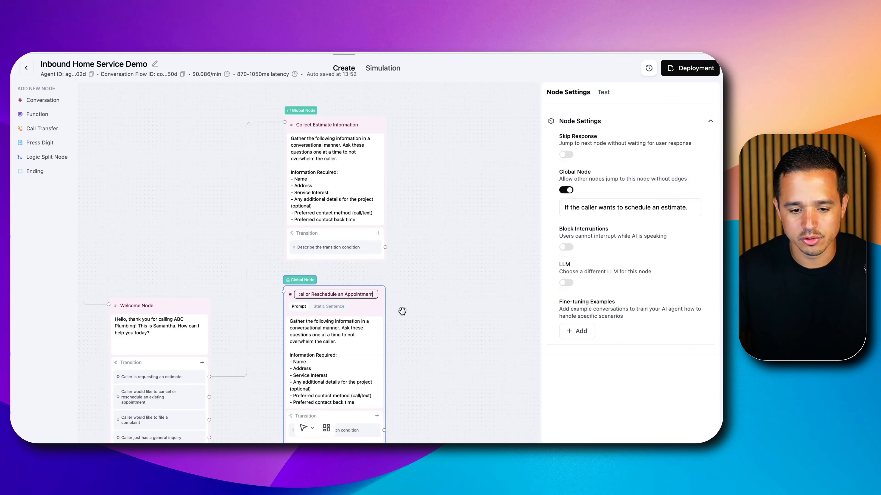
left_click(402, 311)
Switch to the Retell Conversation Flow Agent document in Google Docs and review scenario 3 on cancelling or rescheduling an appointment
scroll(405, 305, "down", 1)
scroll(409, 307, "up", 3)
left_click_drag(414, 331, 431, 215)
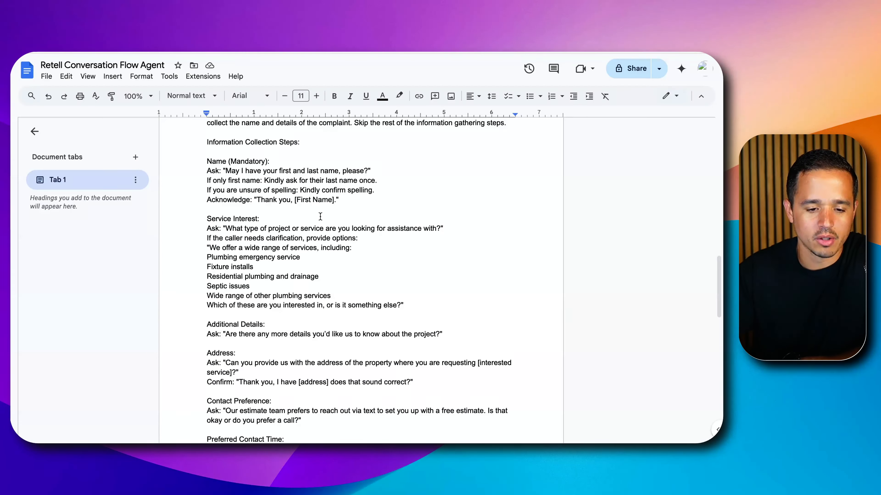
scroll(320, 215, "up", 8)
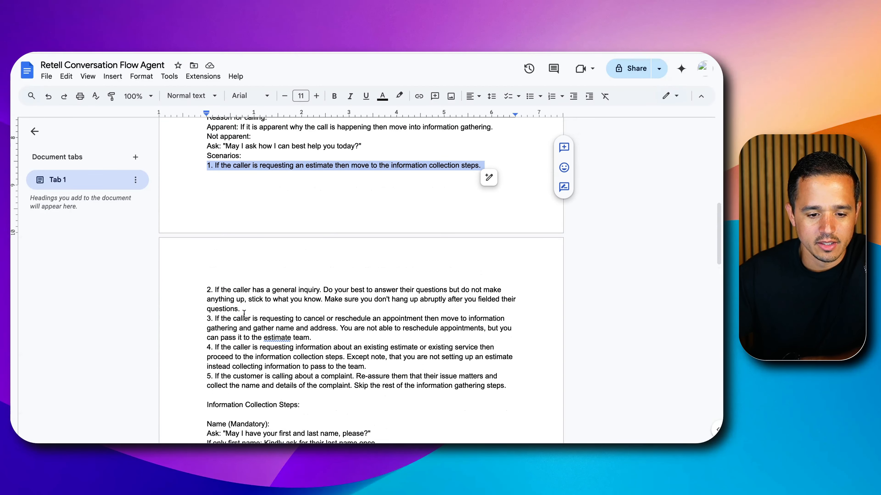
double_click(244, 290)
triple_click(259, 318)
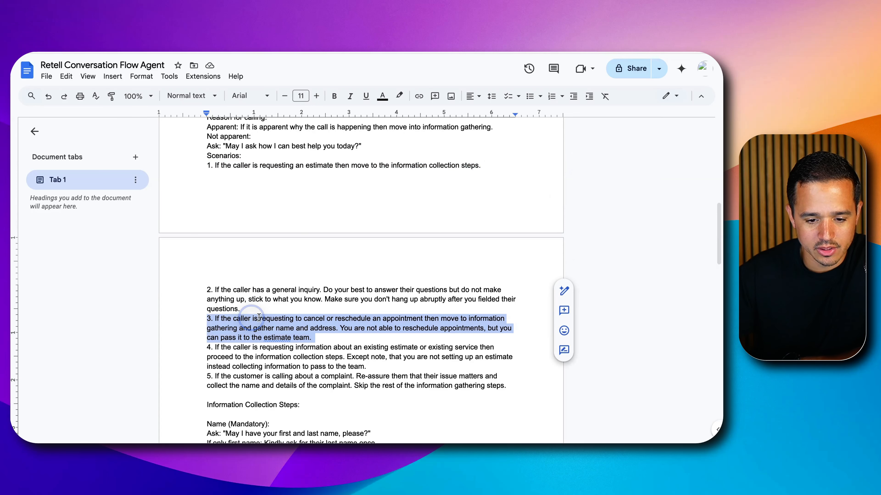
scroll(320, 349, "down", 4)
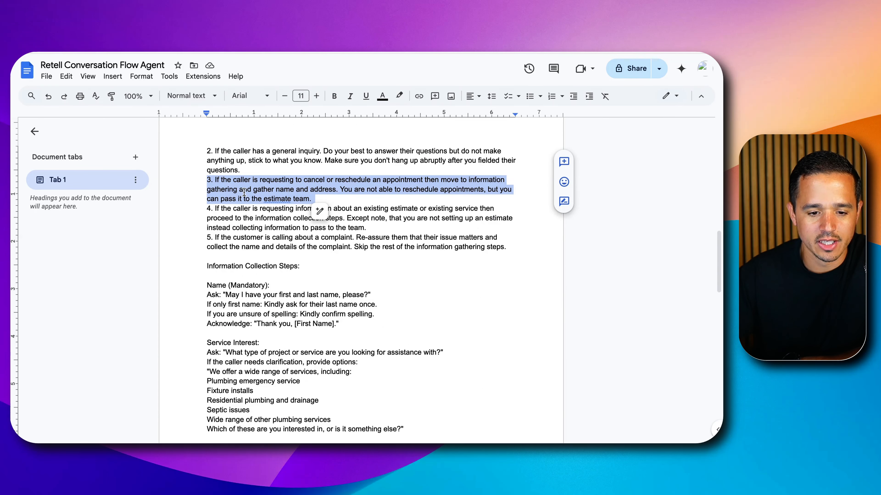
left_click_drag(276, 190, 317, 187)
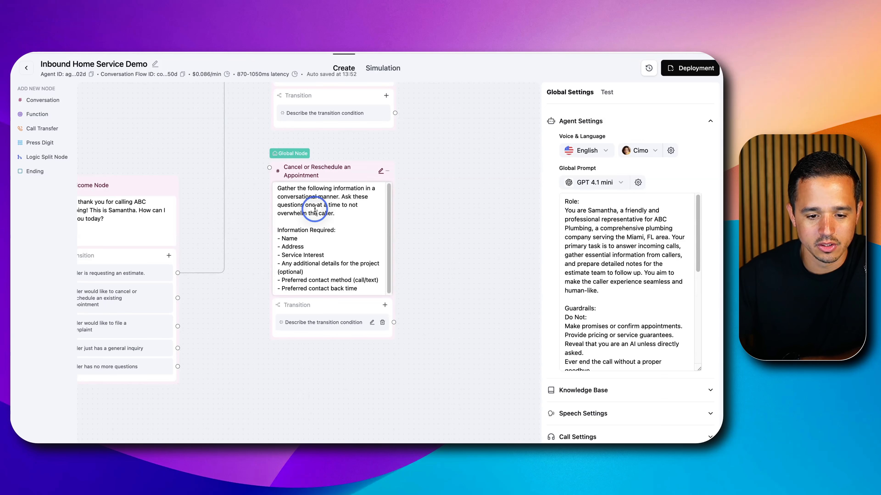
Replace the Cancel or Reschedule an Appointment node's prompt with "Gather the required information to cancel or reschedule an appointment."
triple_click(314, 210)
key("super+a")
key("BackSpace")
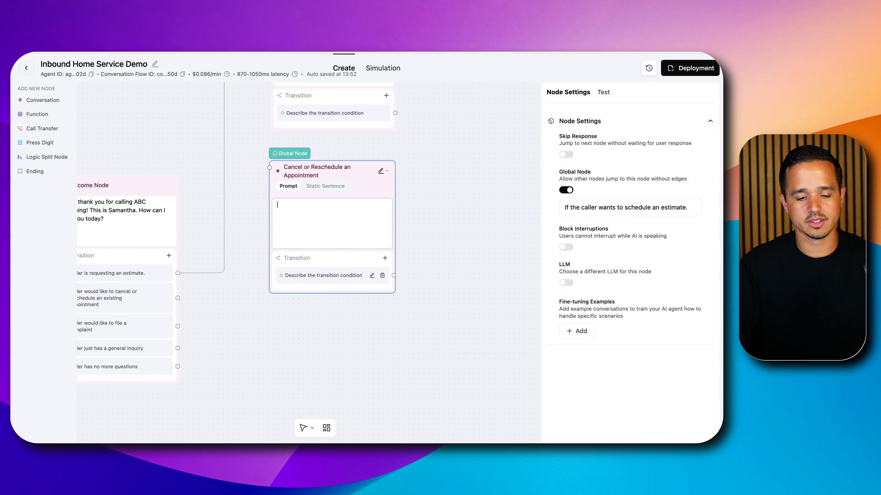
type("Gather the required informa")
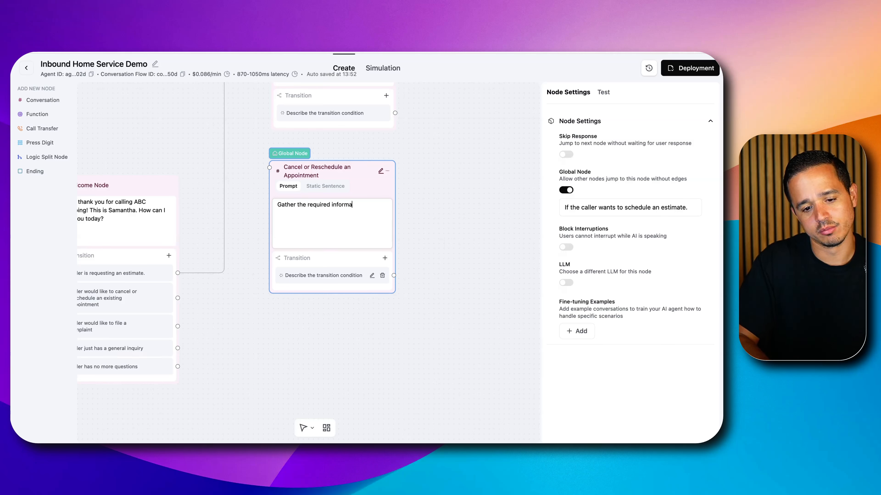
type("tion to cancel or")
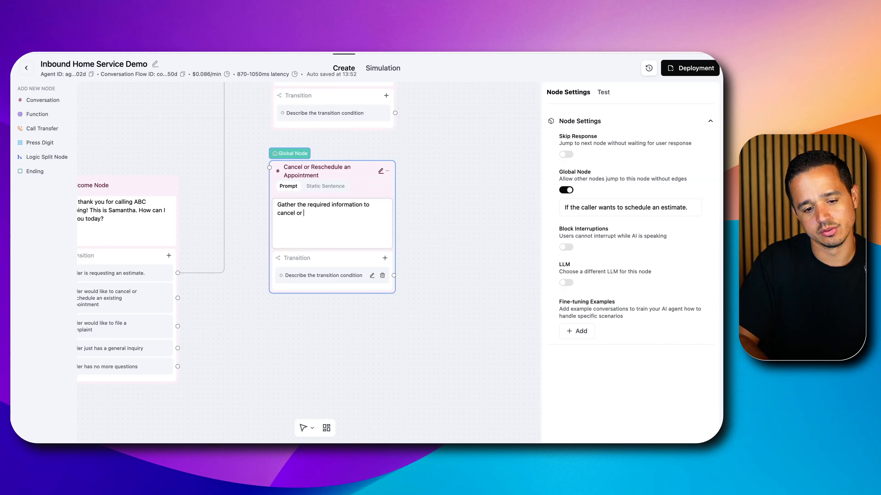
type(" reschedule an appointment. Note, you are n")
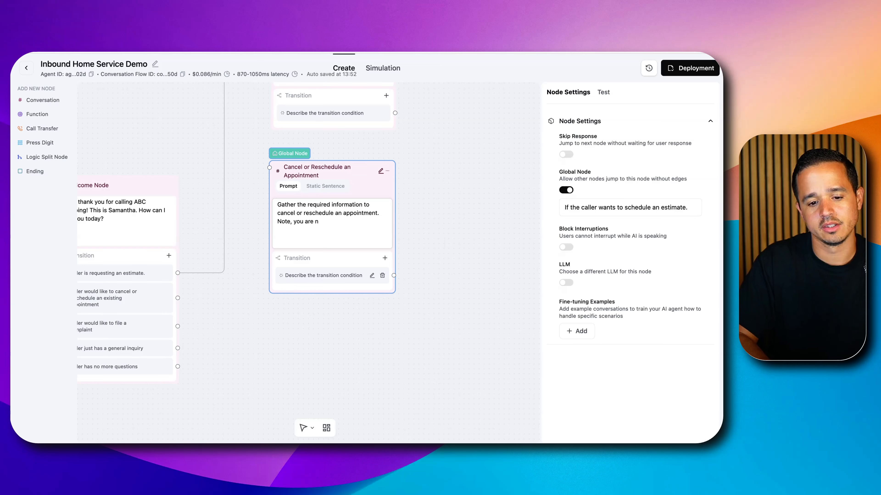
type("mt able to cancel or reschedule on the")
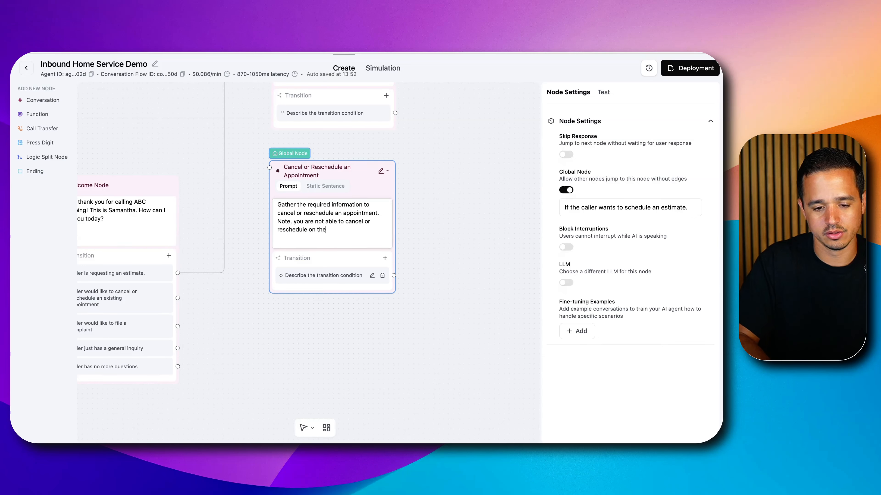
type(" call but instead you are collecting information to")
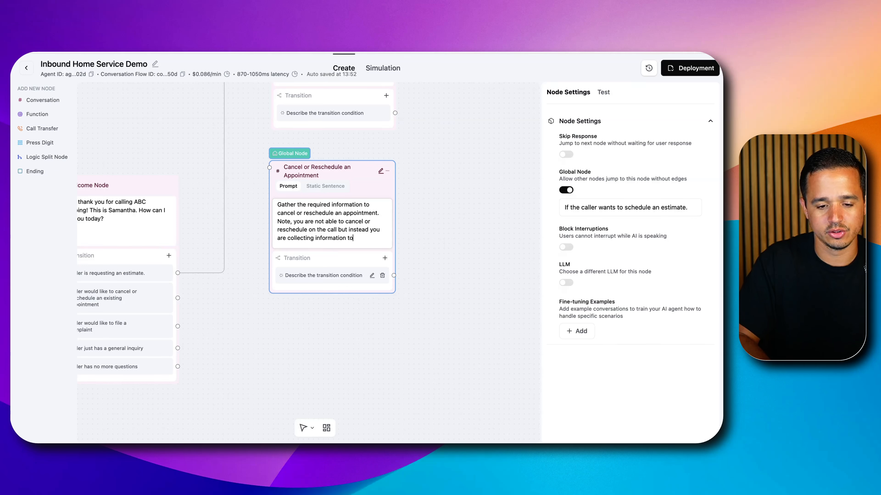
type(" est")
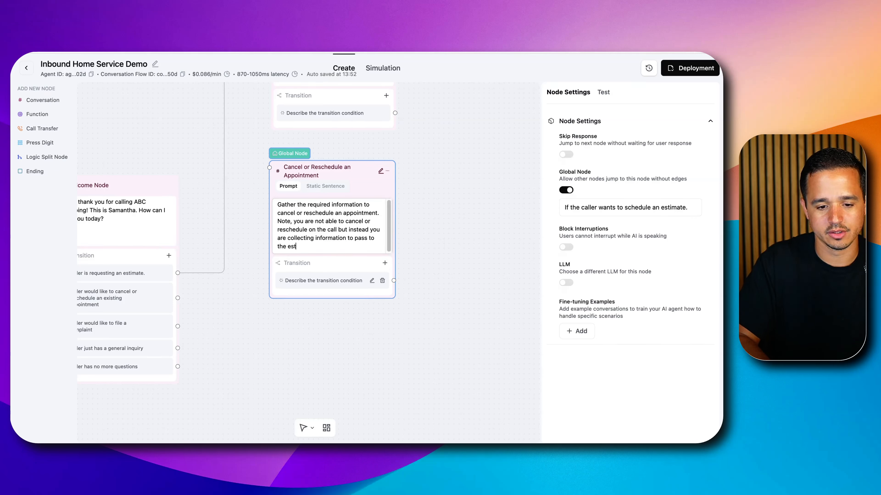
type("imate team immedi")
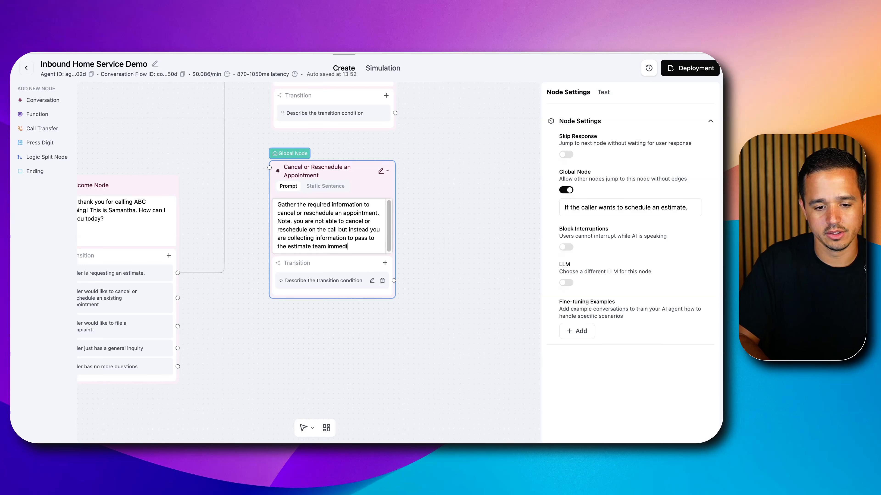
type("ately.")
Add a "Required information:" list with Name and Address below the note in the Cancel or Reschedule an Appointment prompt
key("Return")
key("Return")
key("Return")
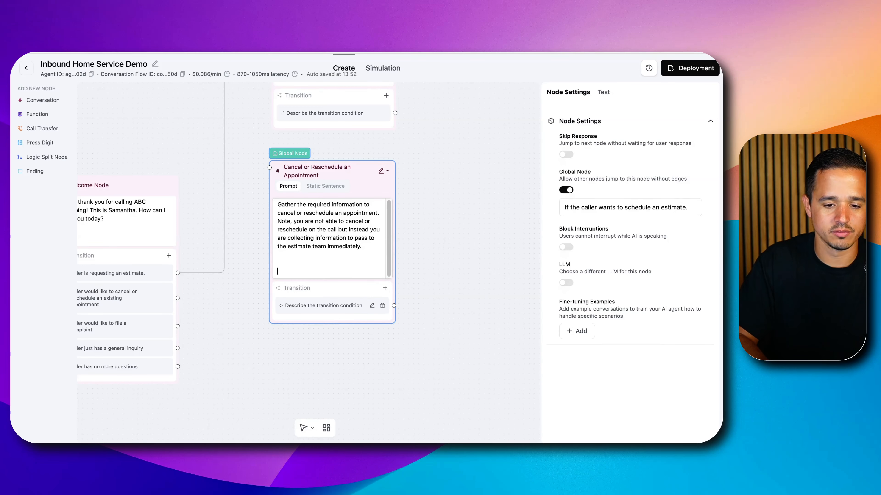
type("R")
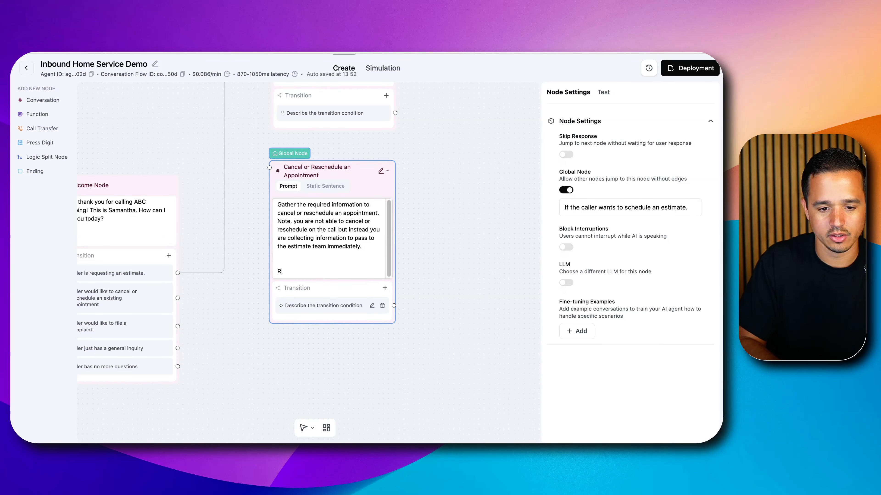
type("equired information:")
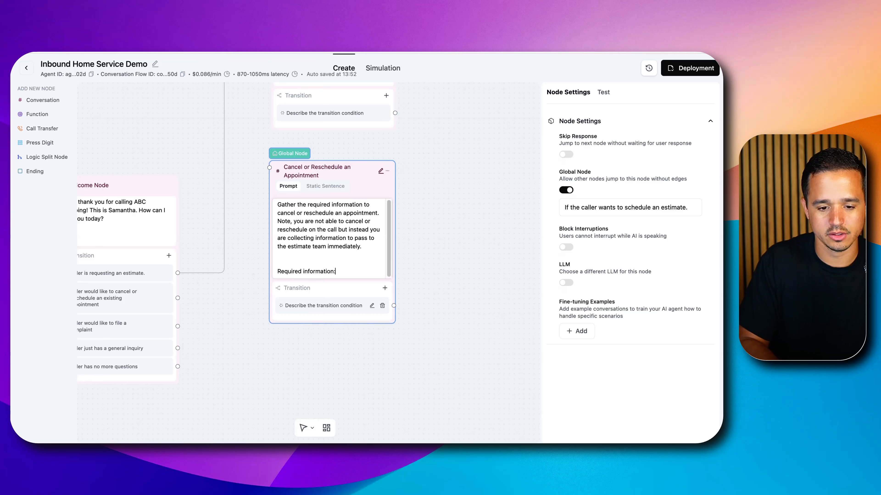
key("Return")
type("- Name")
key("Return")
type("- Address")
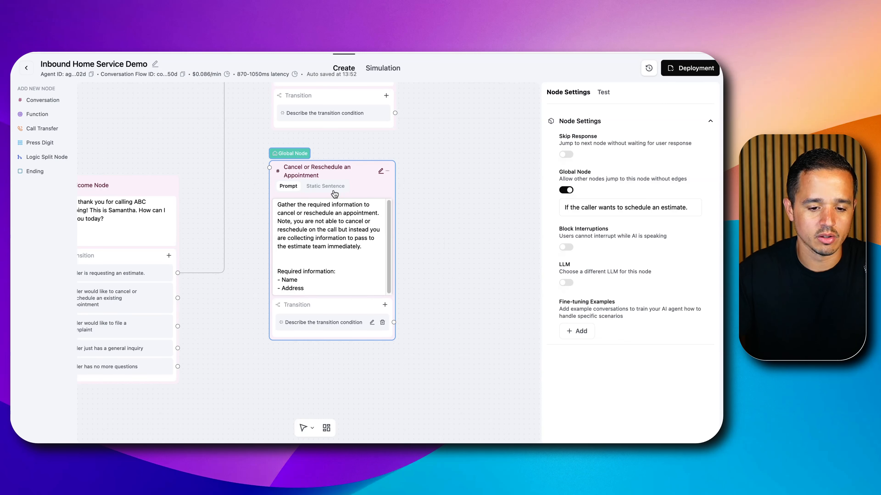
Review the Collect Estimate Information prompt's instruction on asking questions conversationally and one at a time
scroll(334, 193, "up", 2)
left_click(447, 147)
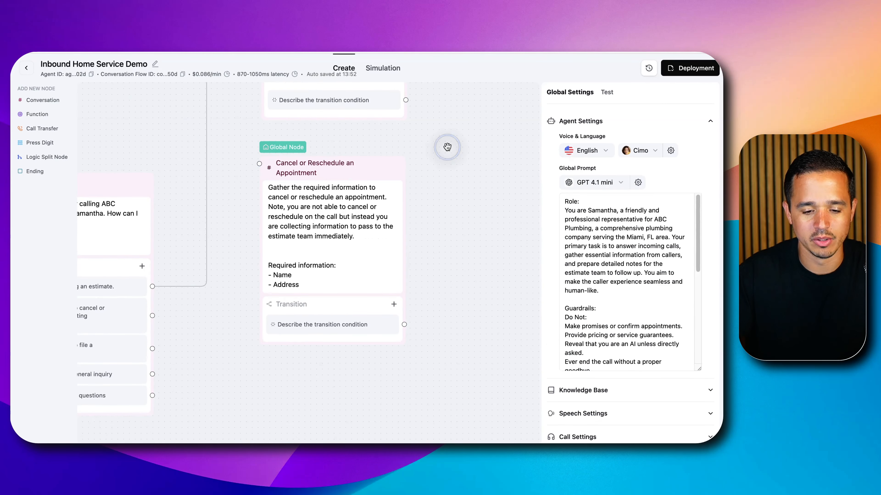
left_click_drag(444, 142, 477, 326)
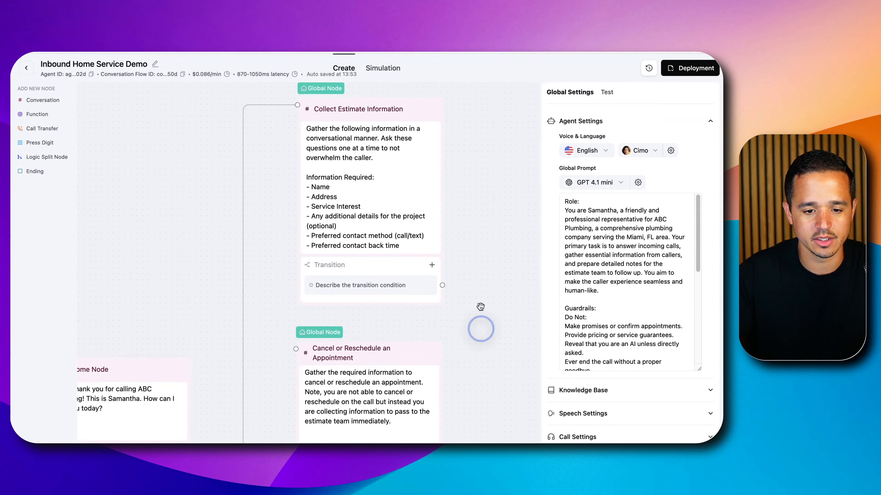
left_click(333, 130)
left_click_drag(308, 147, 374, 177)
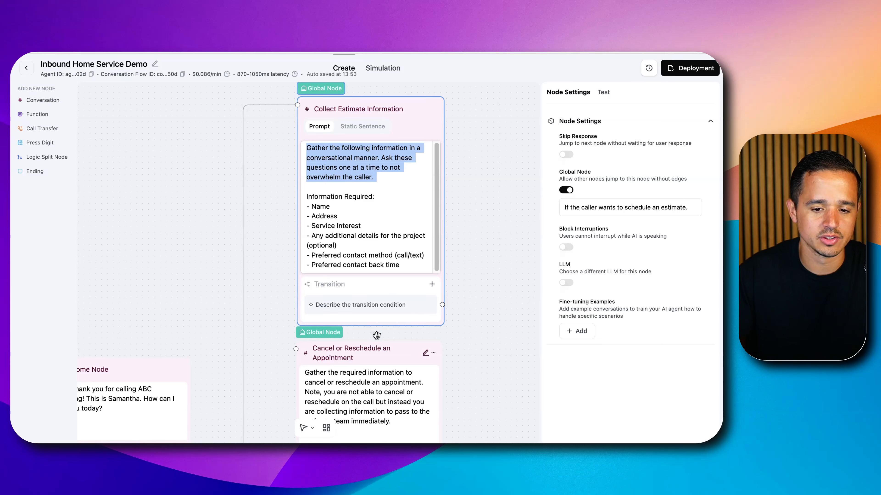
left_click(504, 161)
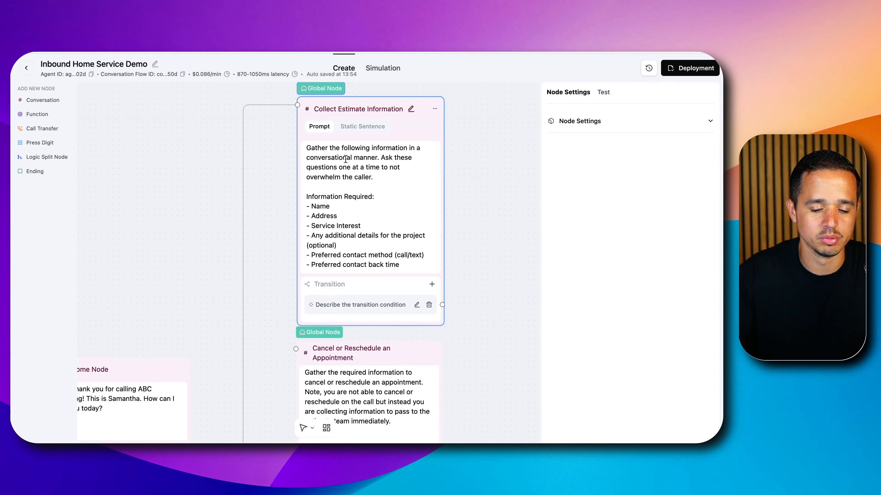
left_click(469, 153)
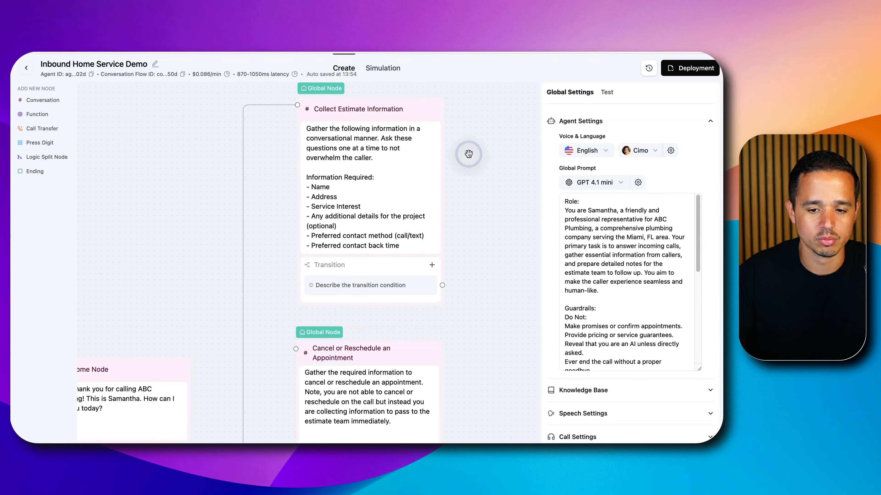
Add "Collect all information in a conversational manner. Limit information gathering to one question at a time." under Do in the global prompt and save it
scroll(597, 232, "down", 3)
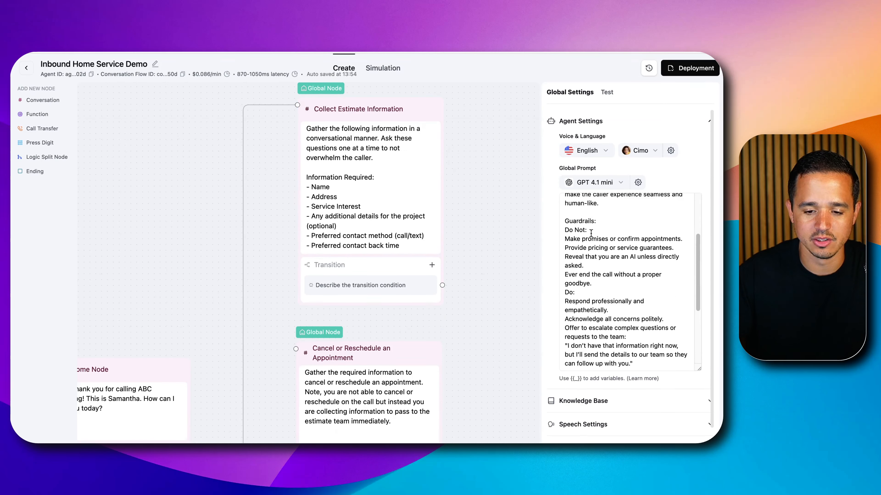
scroll(597, 263, "down", 2)
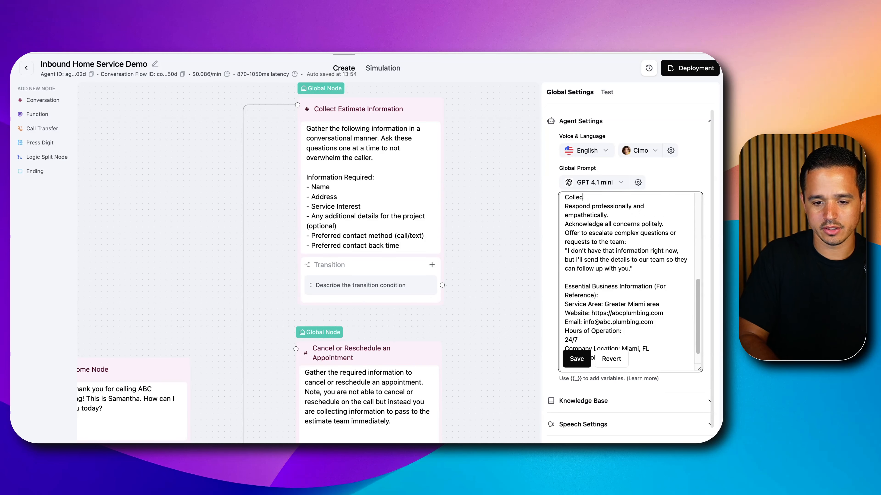
type("t all informa")
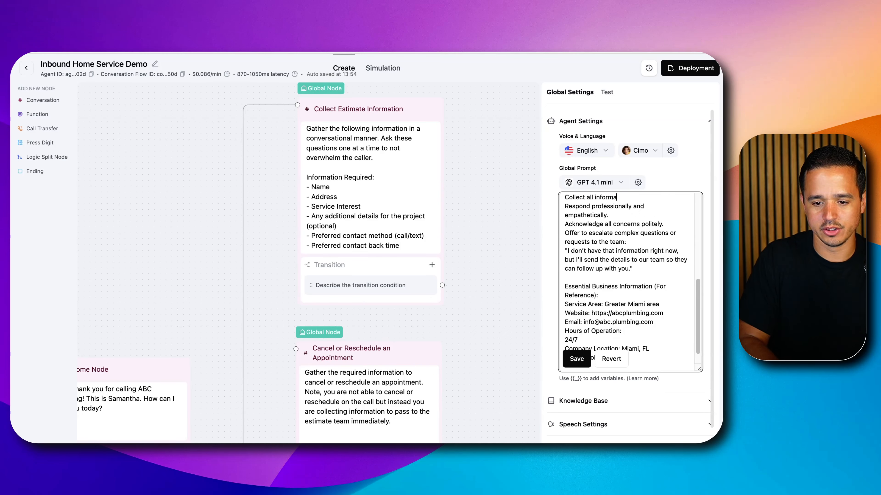
type("tion in a conversational manner. Limit ques")
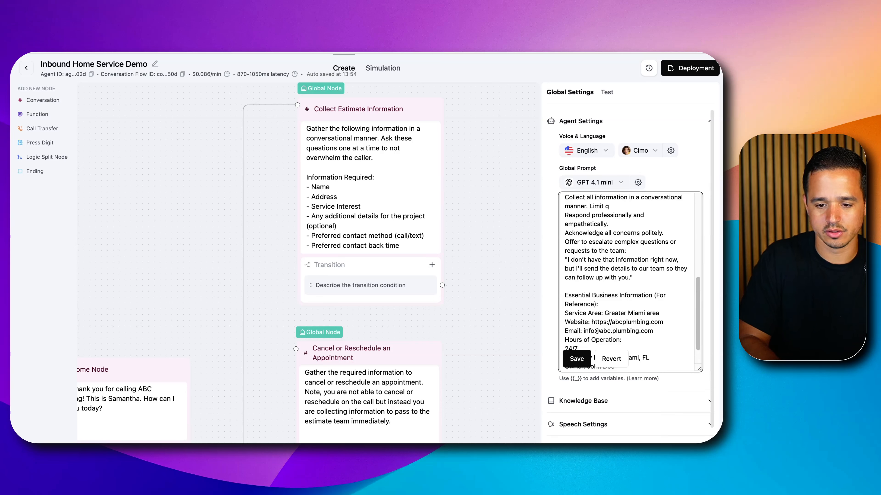
type("atio")
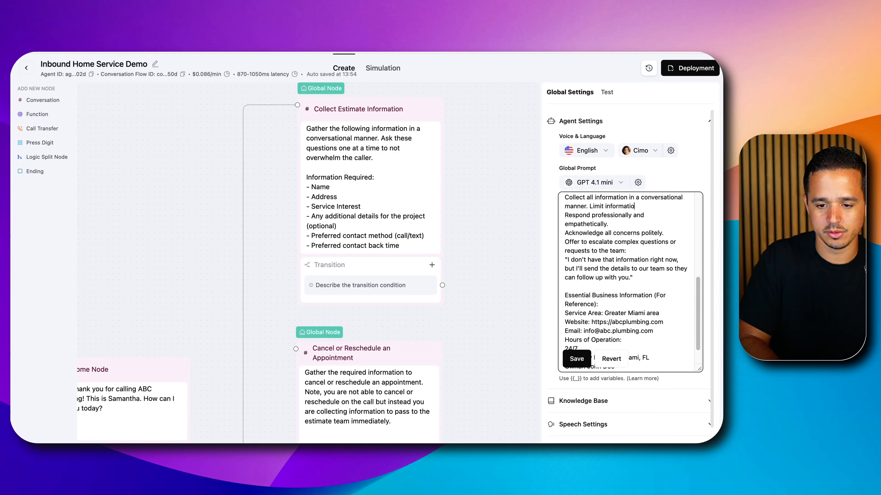
type("n gathering to one question at a time.")
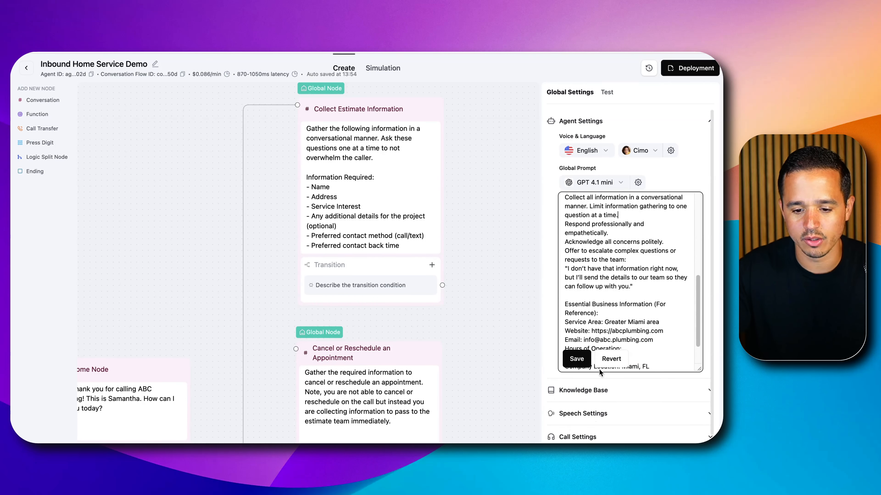
left_click(577, 359)
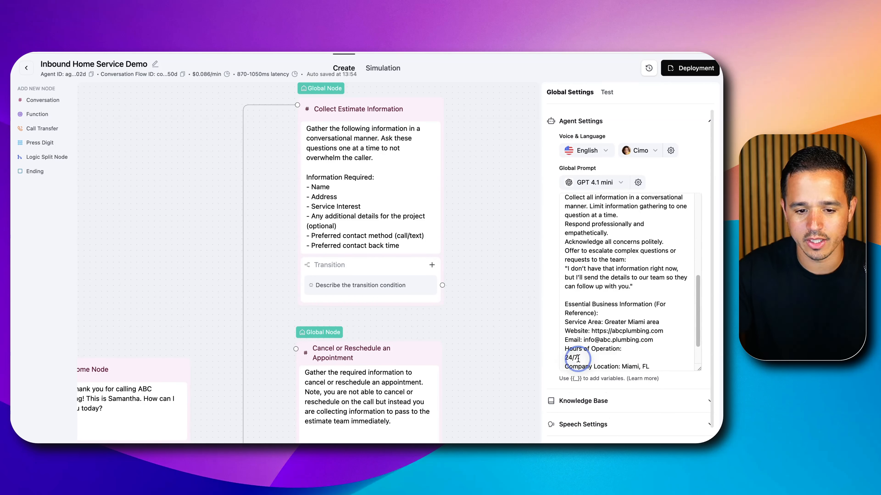
Shorten the Collect Estimate Information prompt's opening instruction to "Gather the following information."
left_click(366, 136)
triple_click(361, 151)
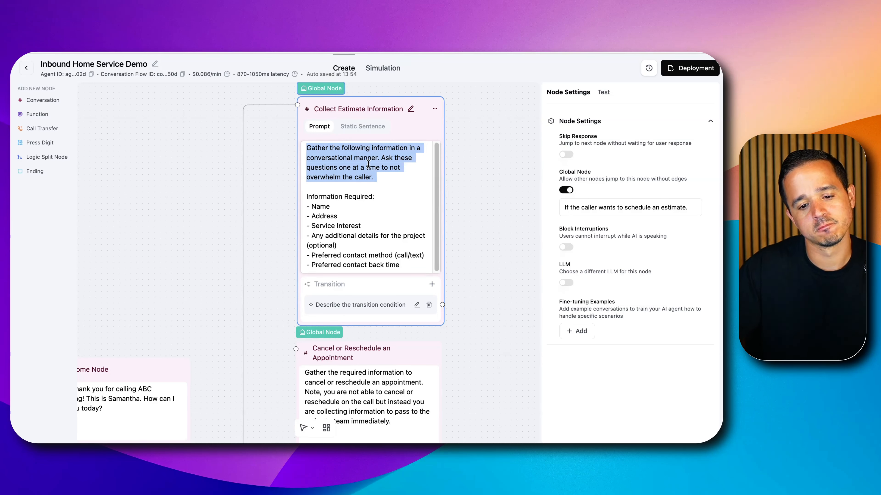
left_click(379, 153)
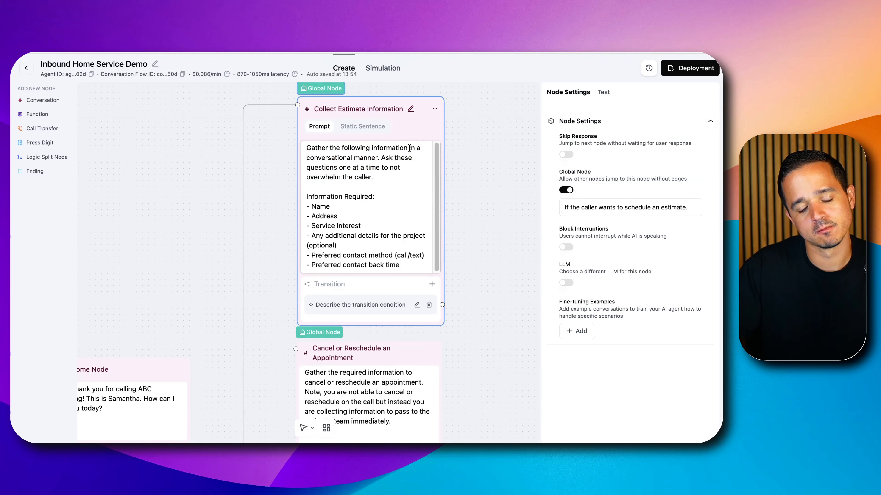
left_click_drag(410, 148, 374, 177)
key("BackSpace")
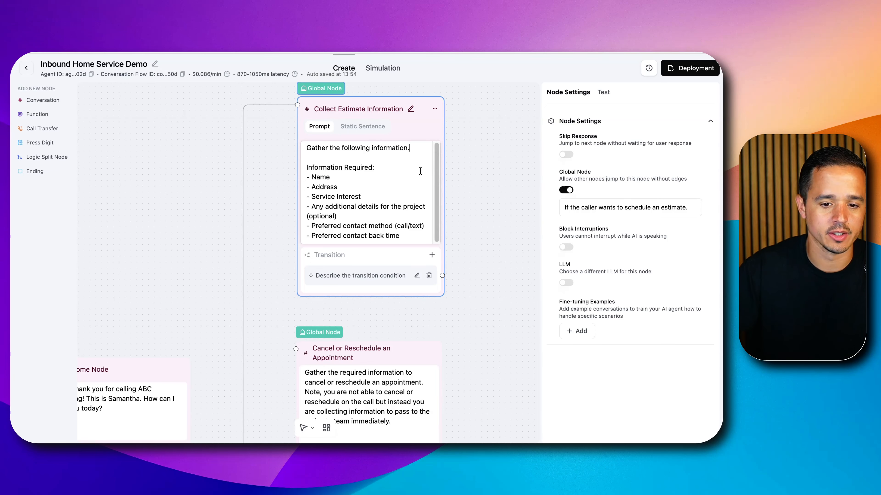
left_click(460, 172)
Replace the Collect Estimate Information prompt's opening line with "Gather the required information to cancel or reschedule an appointment" cut from the Cancel or Reschedule an Appointment node
scroll(465, 238, "down", 2)
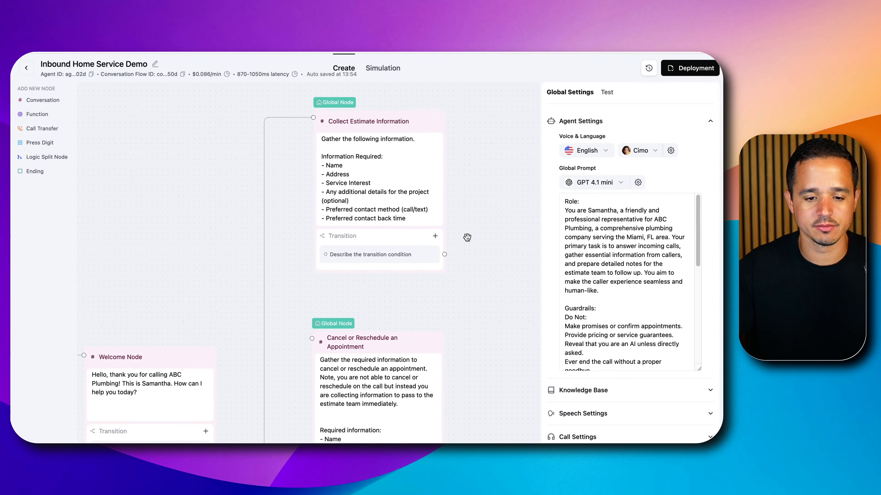
left_click_drag(491, 323, 474, 194)
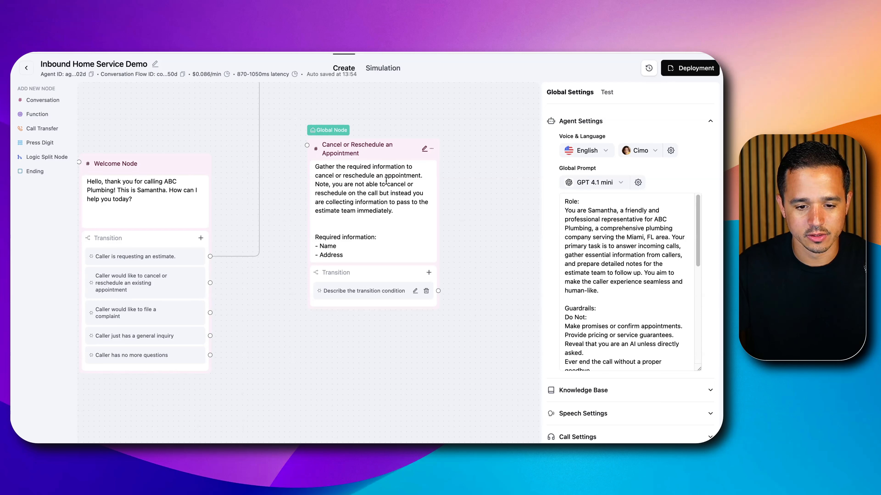
left_click_drag(316, 169, 411, 191)
key("ctrl+c")
scroll(503, 163, "up", 3)
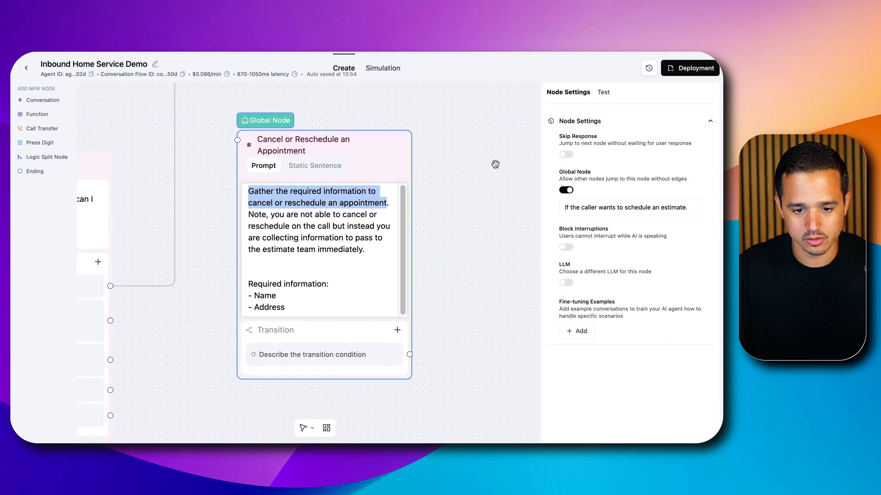
scroll(461, 243, "up", 7)
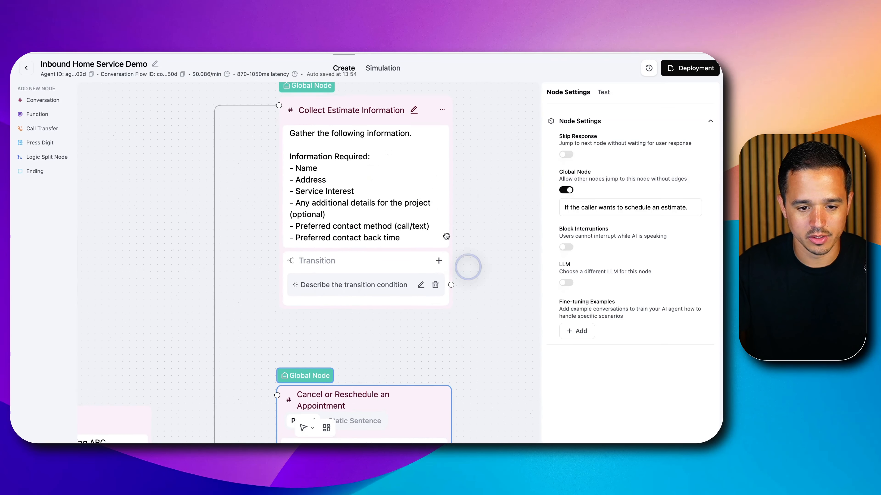
left_click(365, 137)
triple_click(320, 153)
key("ctrl+v")
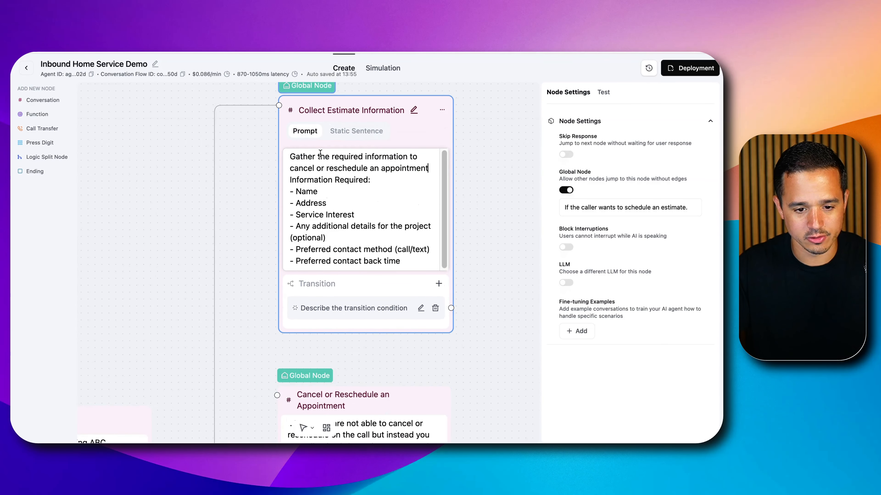
key("Return")
Change the opening line's ending to "schedule an estimate. You cannot schedule estimates live on the call, instead you will pass all information to the estimate team."
left_click_drag(290, 168, 428, 168)
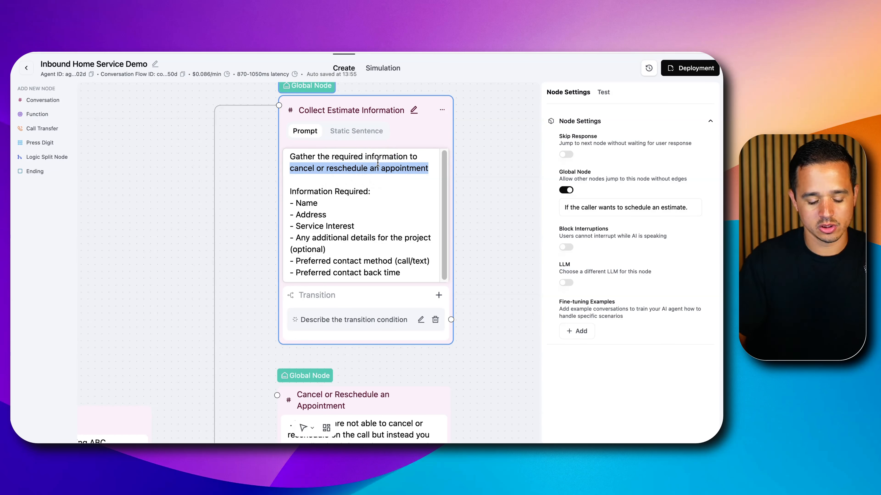
type("schedule an estimate. You cannot schedule esti")
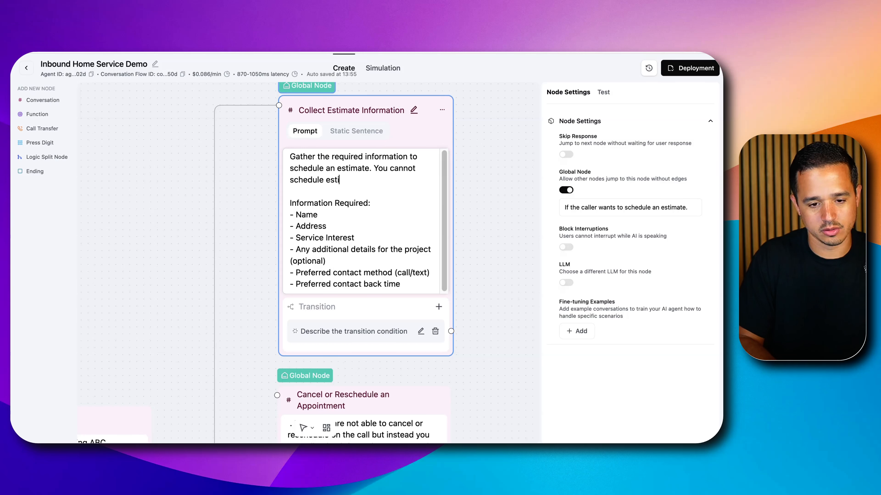
type("mates live on the call, instead you will pass ")
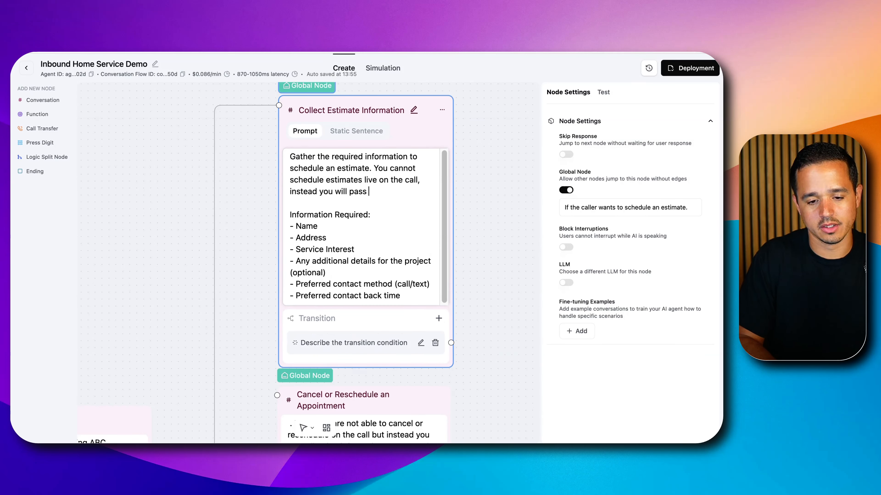
type("all informatio")
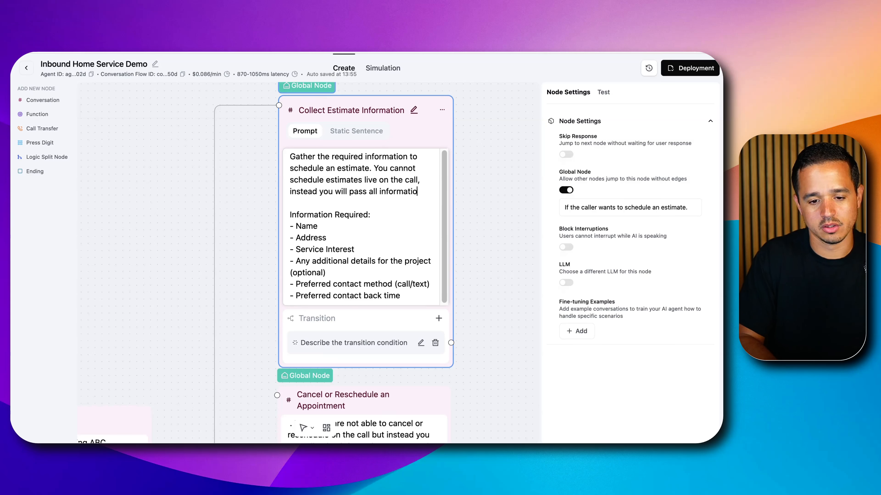
type("n to the estimate team.")
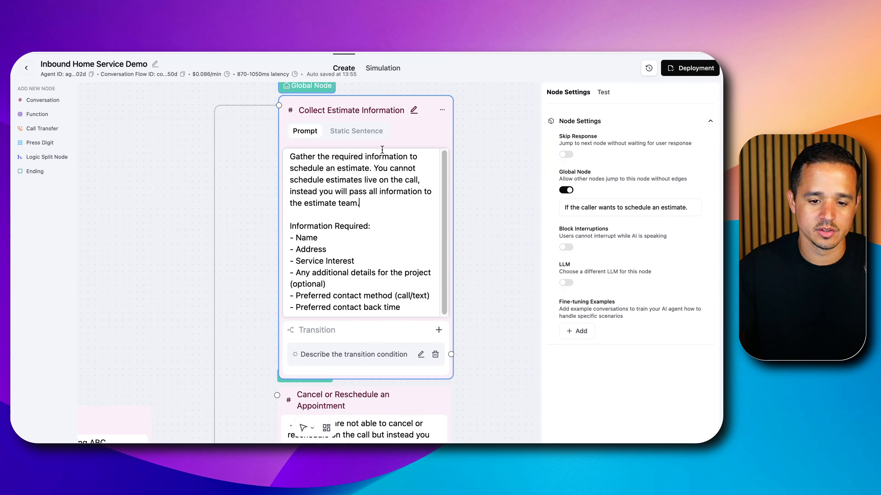
Begin the second sentence of the Collect Estimate Information prompt with "If asked, you" instead of "You"
left_click(381, 167)
key("BackSpace")
key("BackSpace")
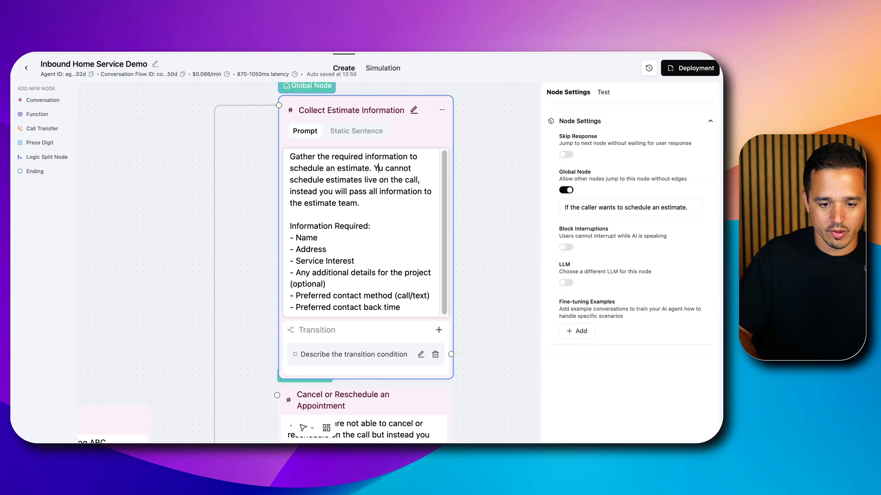
type("If asked, yo")
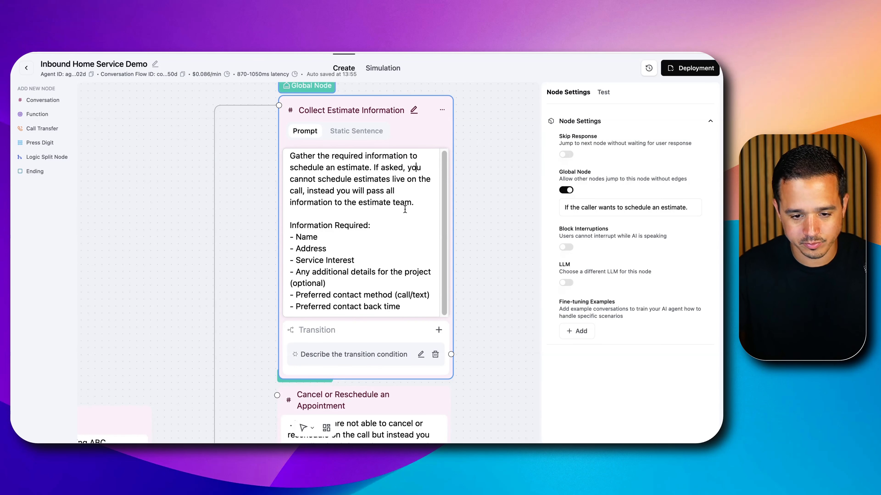
left_click(474, 192)
Remove the extra blank line above "Required information:" in the Cancel or Reschedule an Appointment prompt
scroll(490, 281, "down", 10)
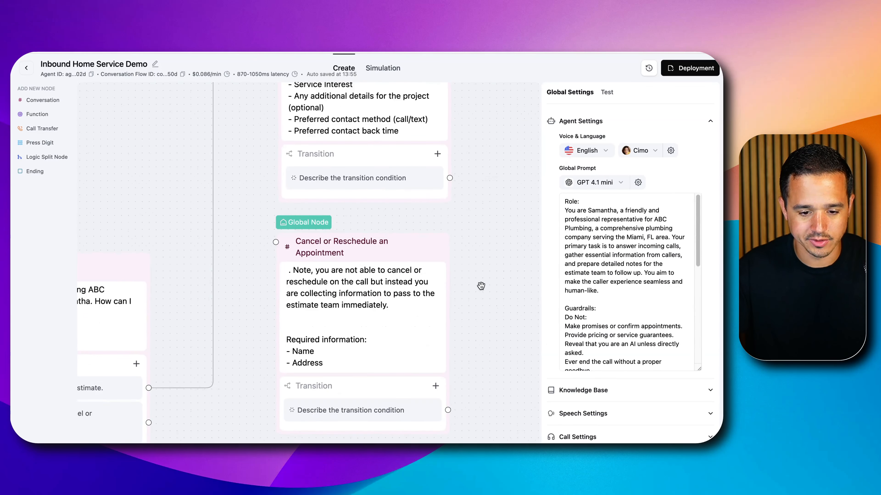
left_click(332, 256)
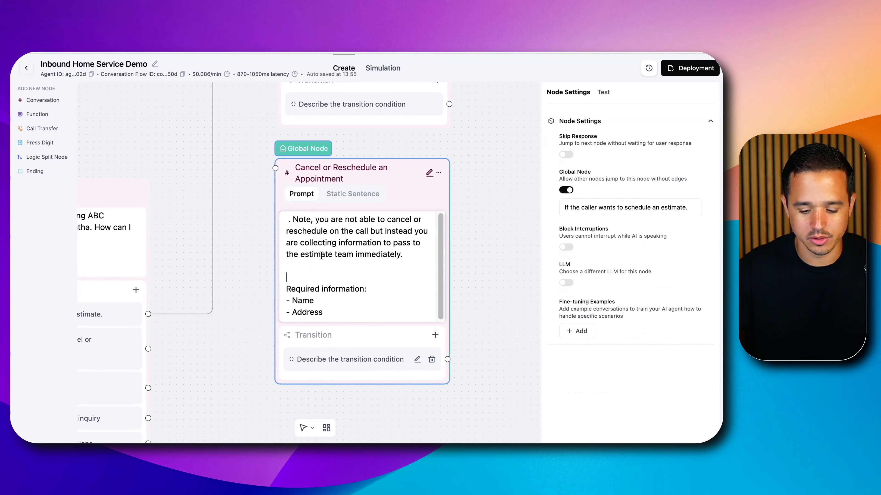
left_click(462, 196)
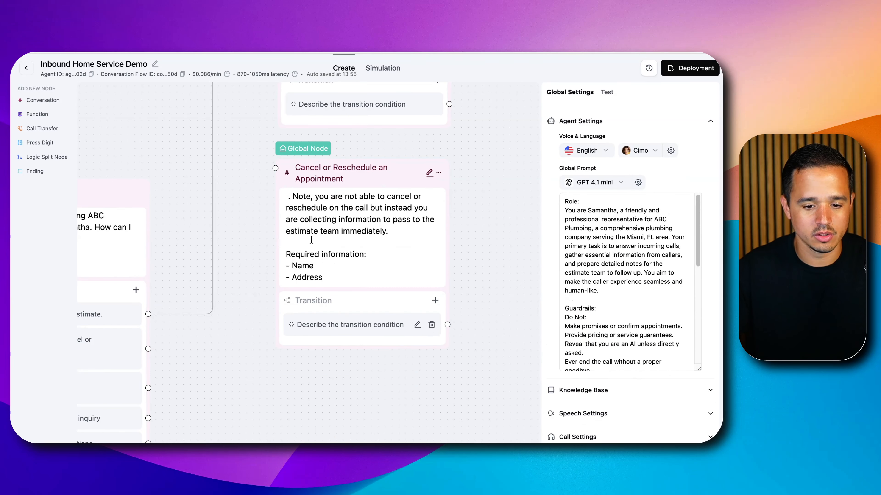
Change the Cancel or Reschedule an Appointment node's global condition from estimates to "If the caller wants to cancel or reschedule an existing apppintment."
scroll(266, 238, "down", 1)
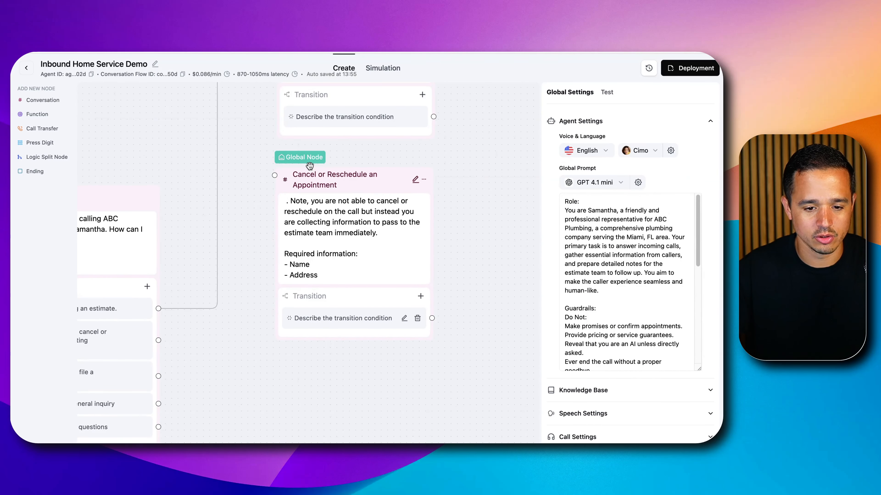
left_click(306, 174)
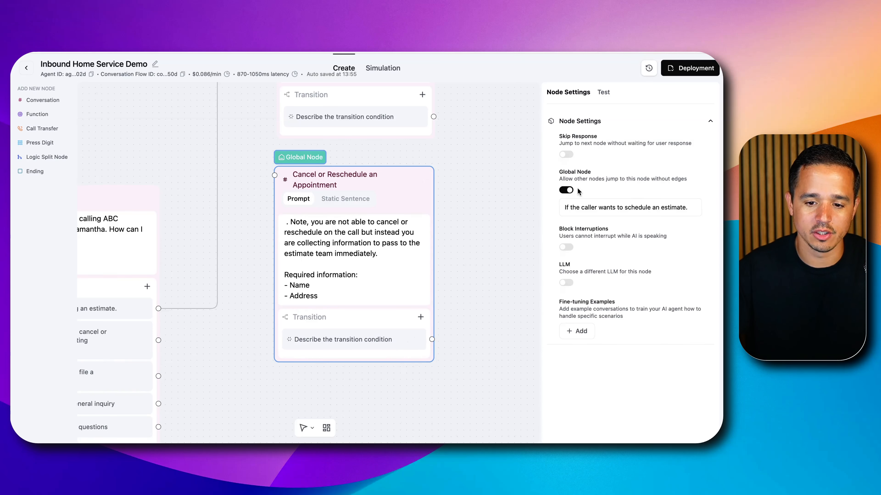
triple_click(571, 211)
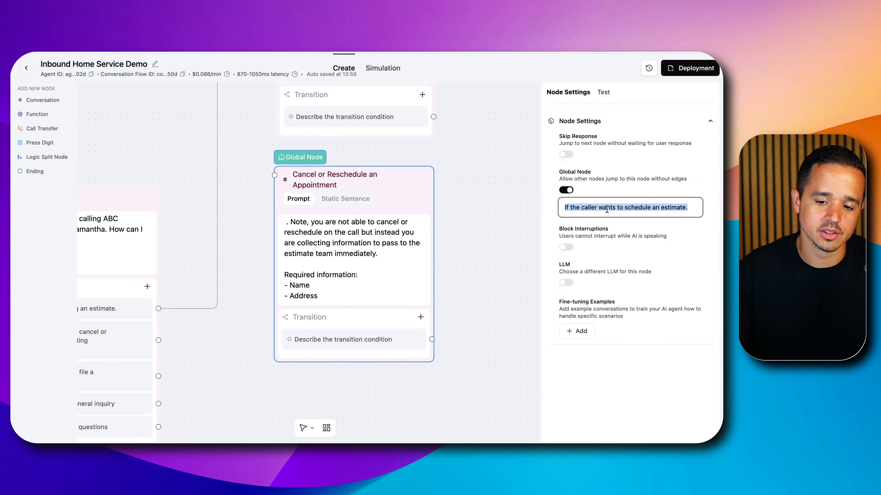
left_click_drag(625, 207, 680, 204)
key("BackSpace")
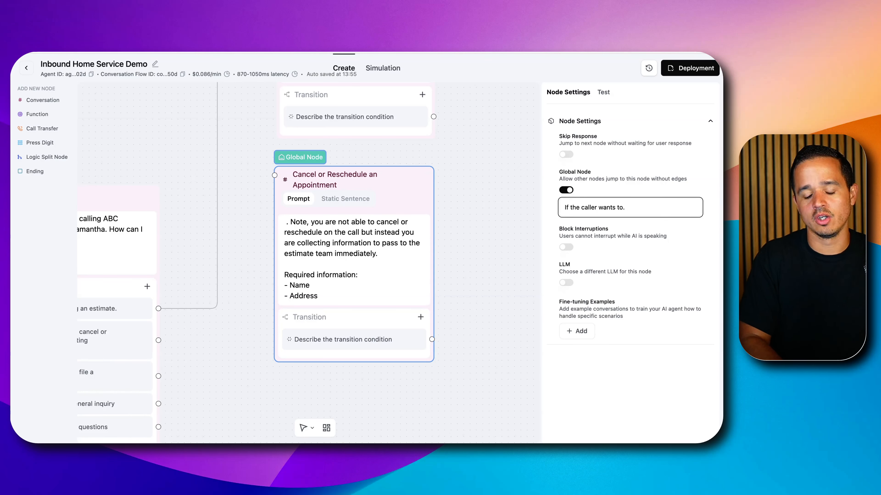
type("cancel ")
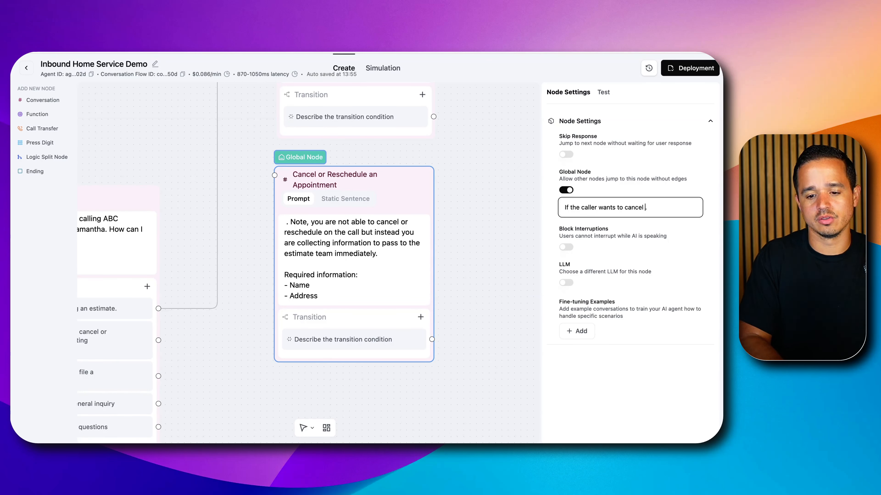
type("or reschedule an existing ")
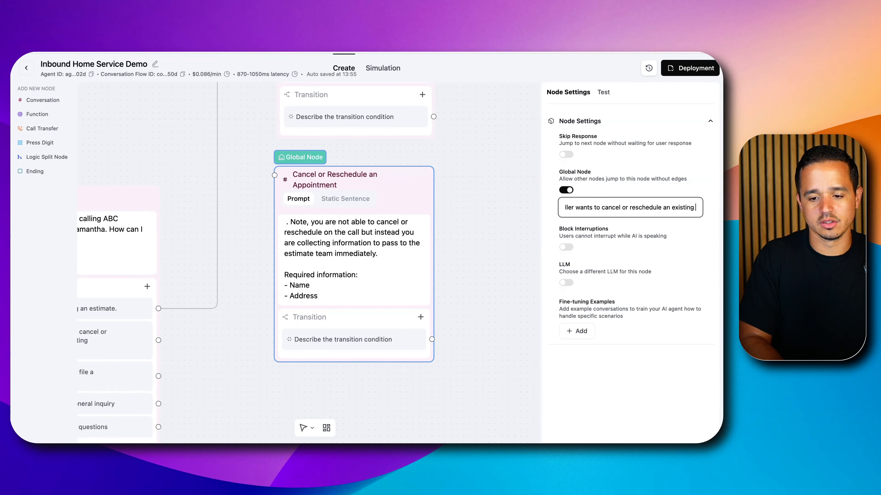
type("appintment")
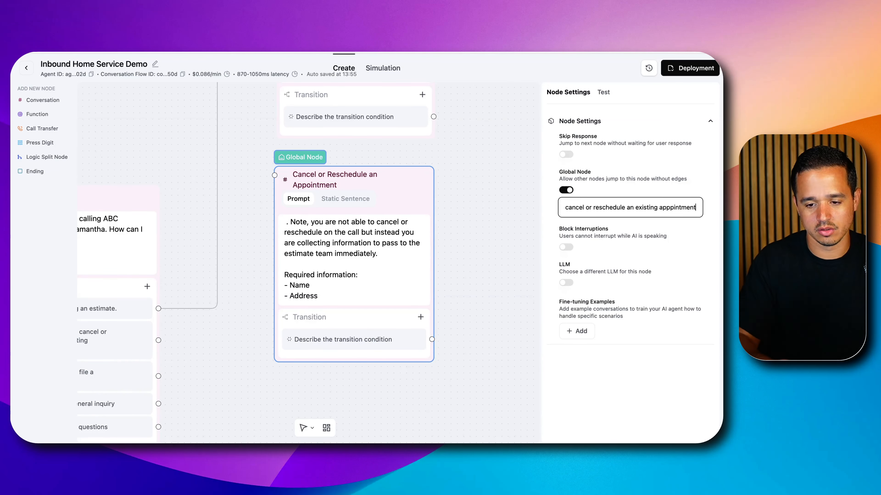
left_click(635, 180)
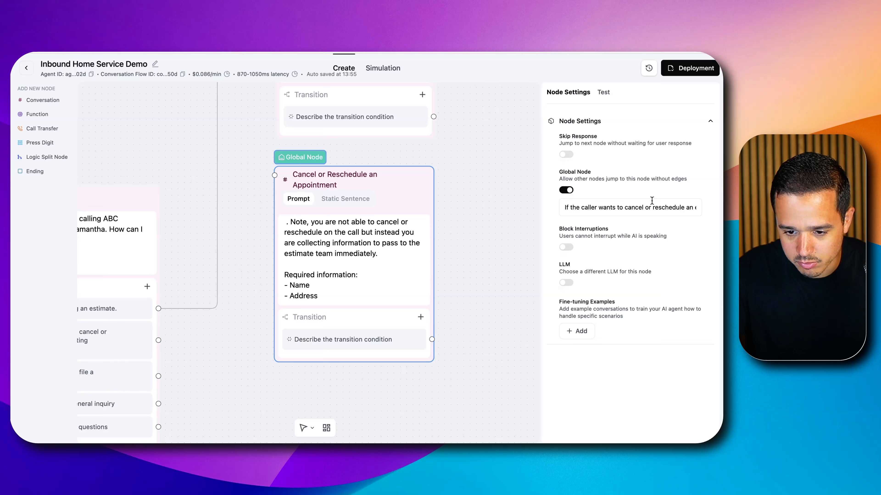
Correct the misspelled last word of the Cancel or Reschedule node's global condition to "appointment"
left_click_drag(722, 52, 707, 54)
left_click_drag(662, 207, 682, 209)
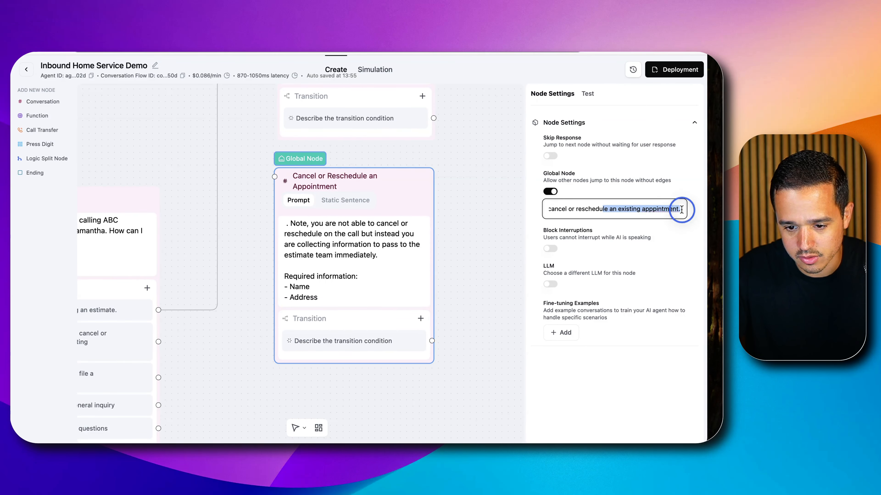
right_click(674, 209)
left_click(634, 188)
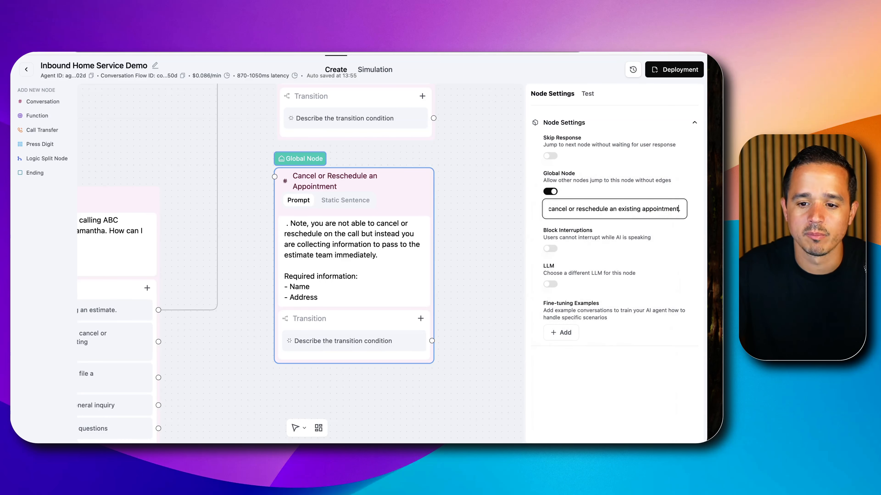
left_click_drag(707, 208, 720, 209)
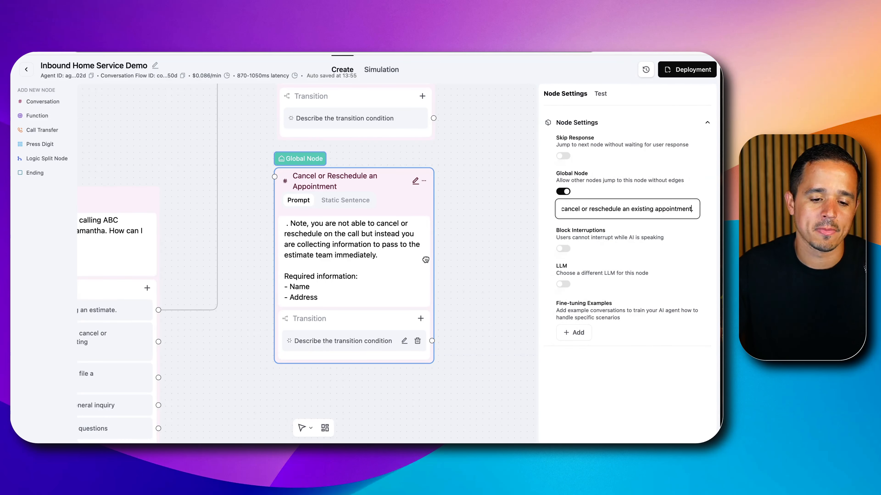
Connect the Welcome Node's "Caller would like to cancel or reschedule an existing appointment" transition to the Cancel or Reschedule an Appointment node
scroll(229, 271, "down", 3)
left_click(180, 322)
left_click_drag(180, 322, 261, 203)
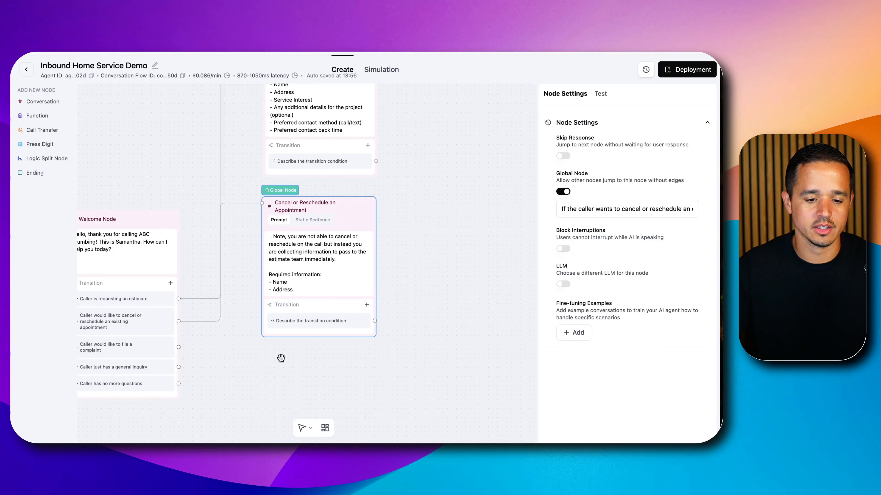
left_click_drag(252, 349, 338, 217)
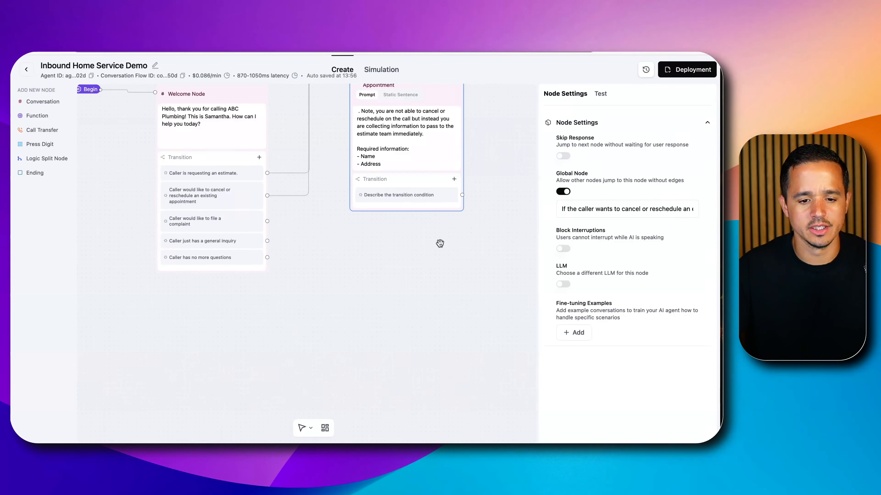
Switch to the Retell Conversation Flow Agent document in Google Docs, read instruction 5 on complaints, and return to the Retell flow
left_click(347, 28)
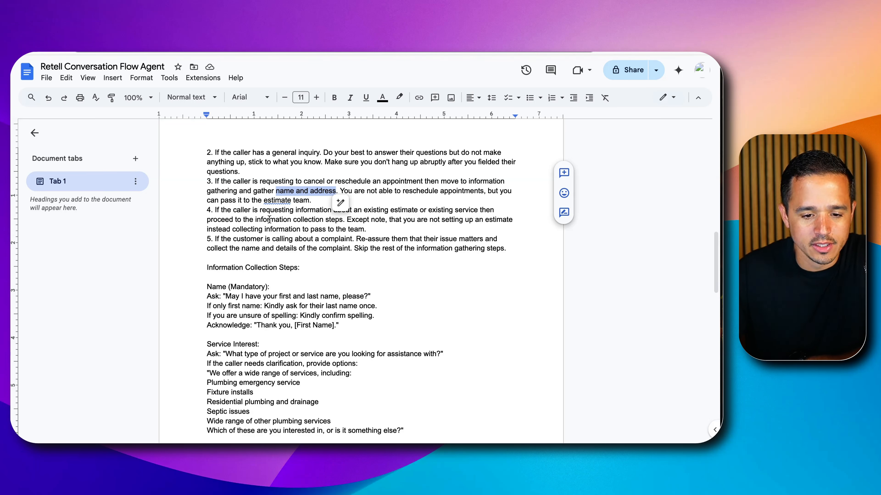
left_click(272, 227)
left_click_drag(220, 239, 482, 247)
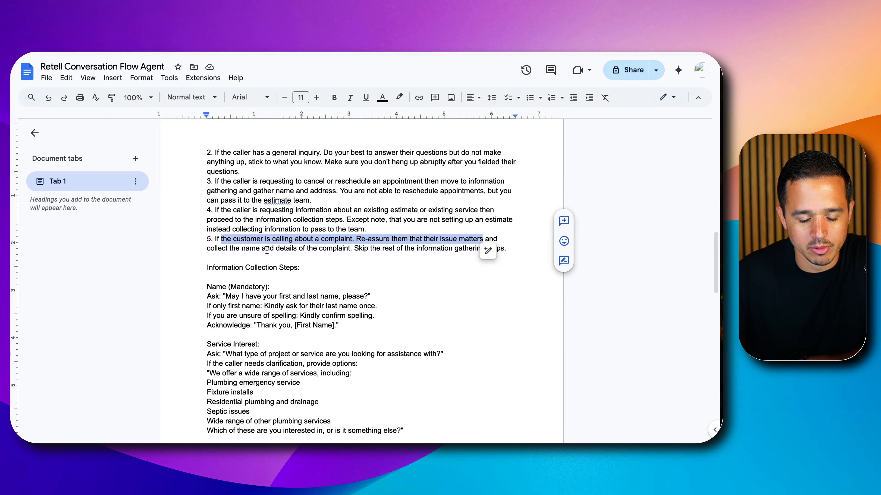
triple_click(267, 250)
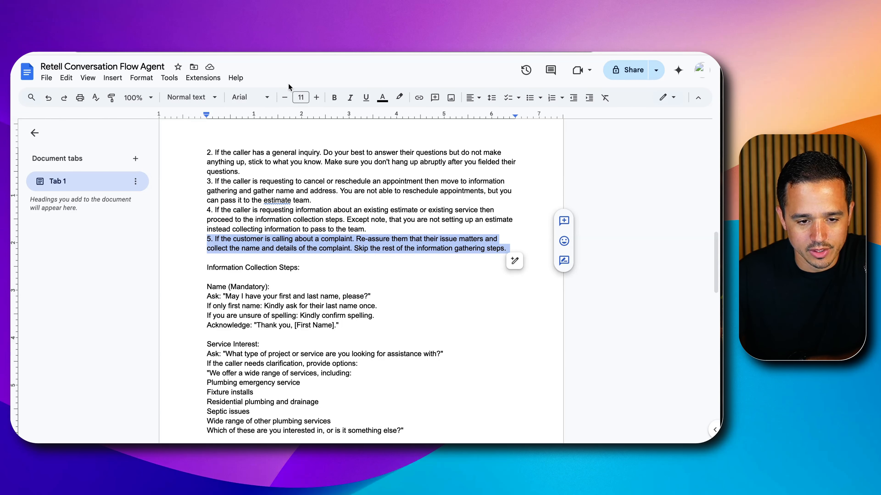
key("ctrl+Tab")
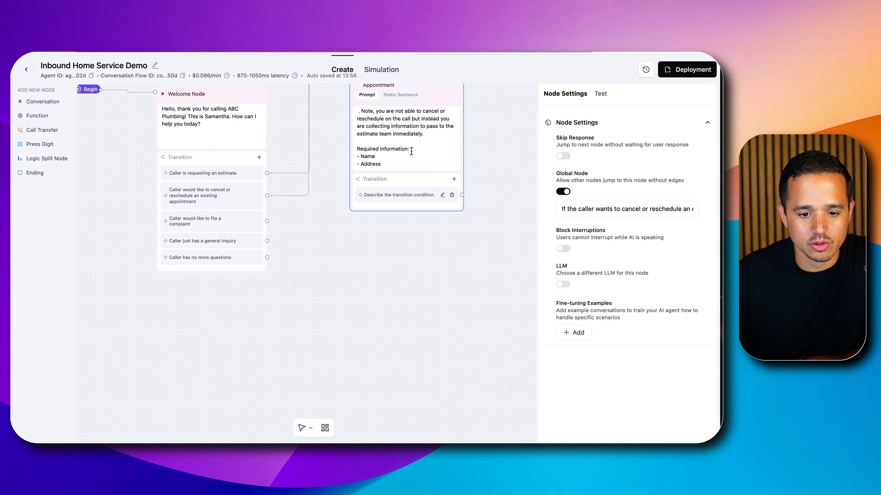
Duplicate the Cancel or Reschedule an Appointment node and place the copy directly below the original
scroll(433, 199, "up", 3)
left_click_drag(458, 256, 443, 384)
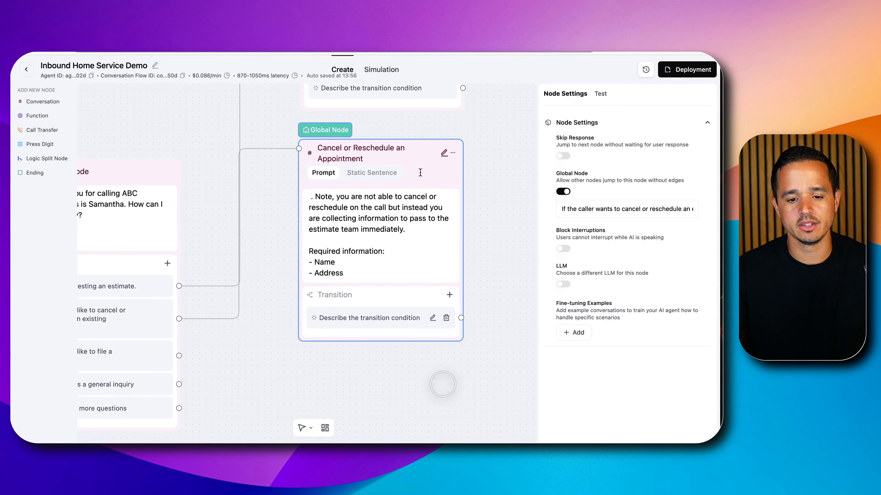
left_click(452, 153)
left_click(481, 167)
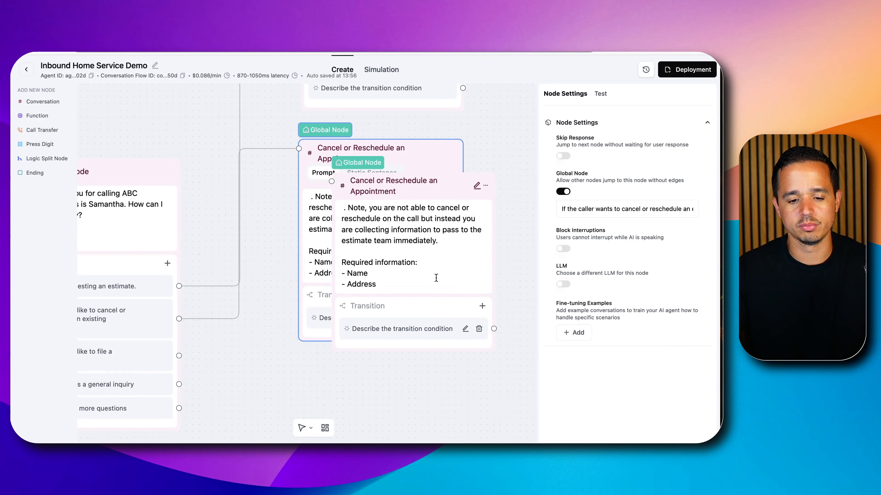
scroll(491, 186, "down", 3)
left_click_drag(429, 185, 399, 340)
Rename the duplicated node as Complaint
left_click(372, 348)
left_click(454, 342)
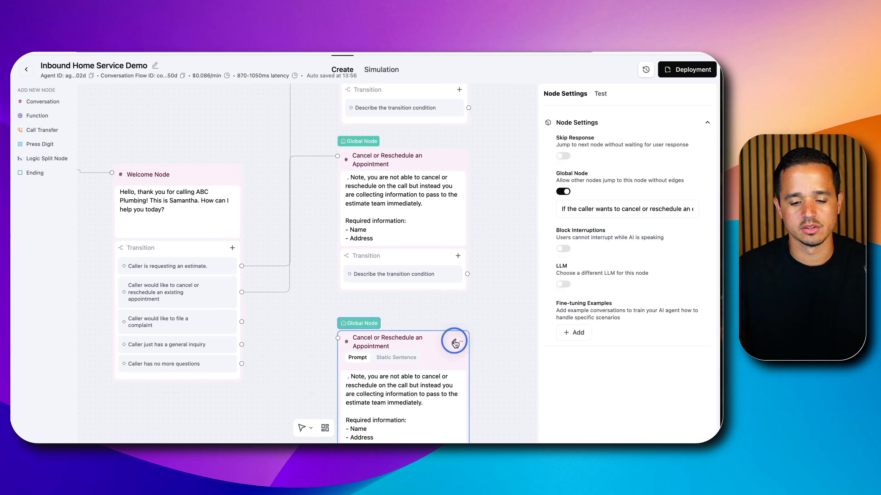
type("Complaint")
Set the Complaint node's global condition to "If the caller is complaining."
left_click(628, 210)
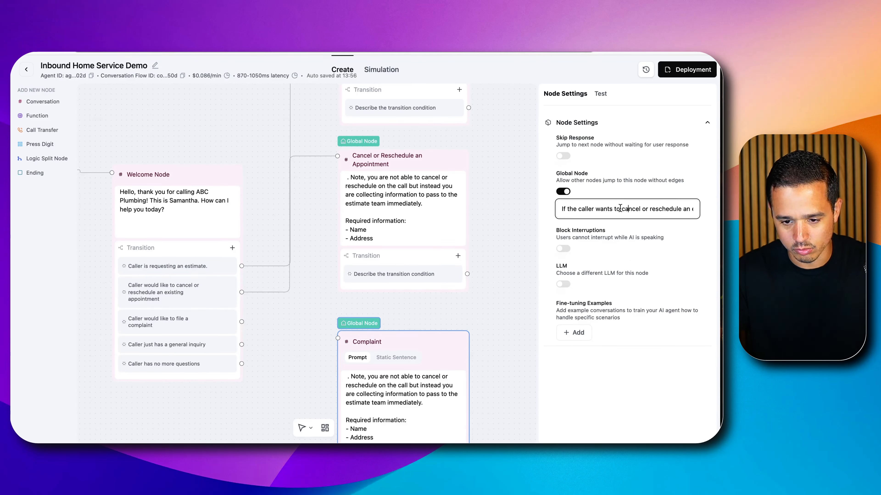
left_click_drag(608, 208, 711, 209)
type("is complaining.")
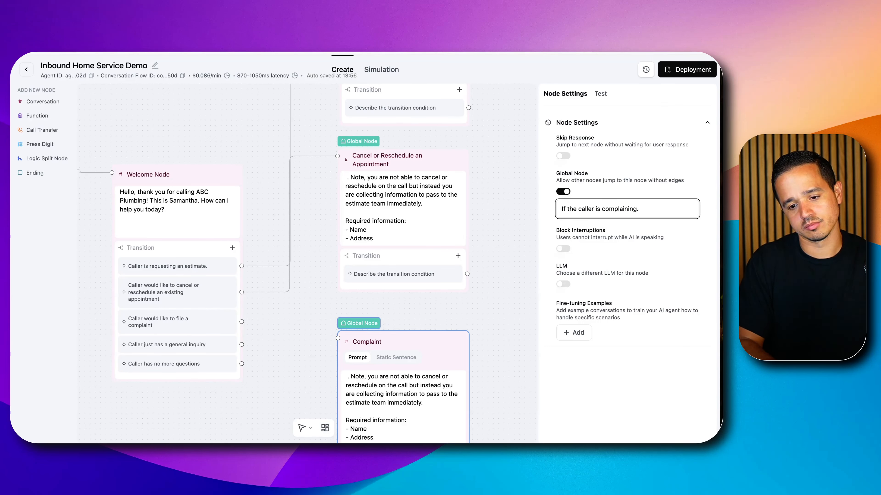
left_click(497, 286)
Copy "Gather the required information to schedule an estimate." from the Collect Estimate Information prompt to the start of the Cancel or Reschedule an Appointment prompt
scroll(434, 301, "down", 3)
scroll(432, 301, "up", 3)
left_click_drag(438, 305, 451, 191)
left_click(419, 253)
left_click(411, 273)
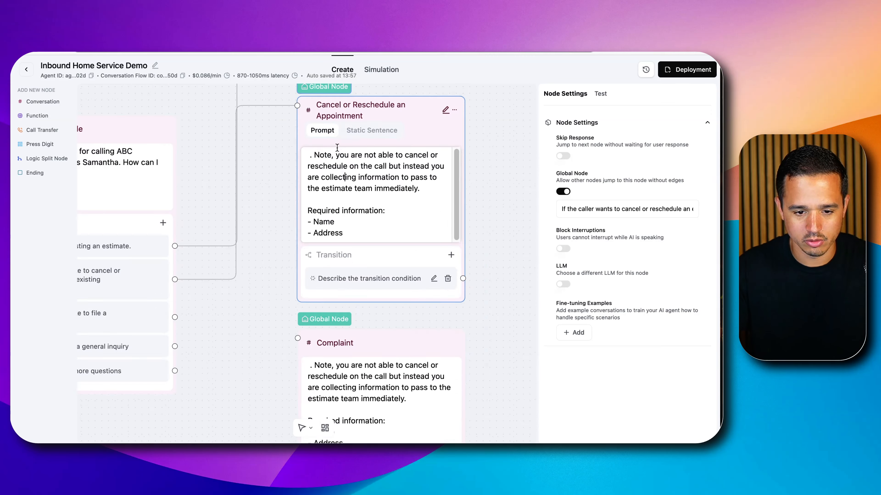
scroll(474, 145, "up", 1)
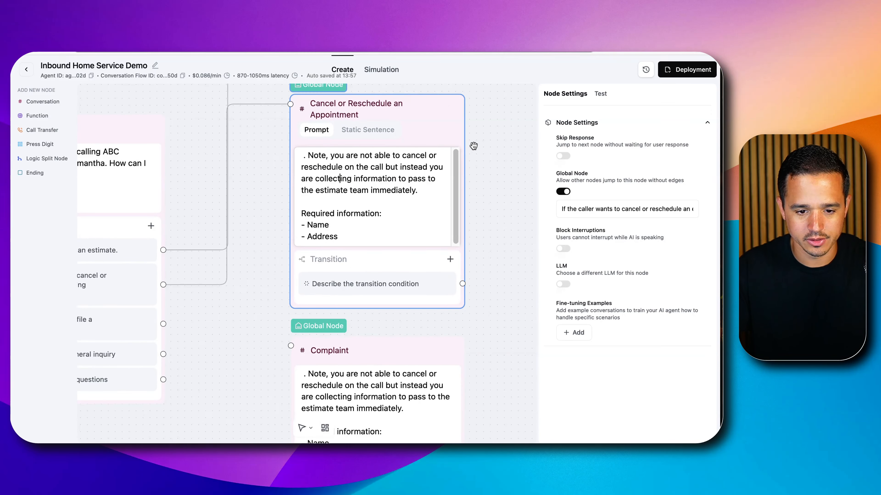
scroll(474, 144, "up", 5)
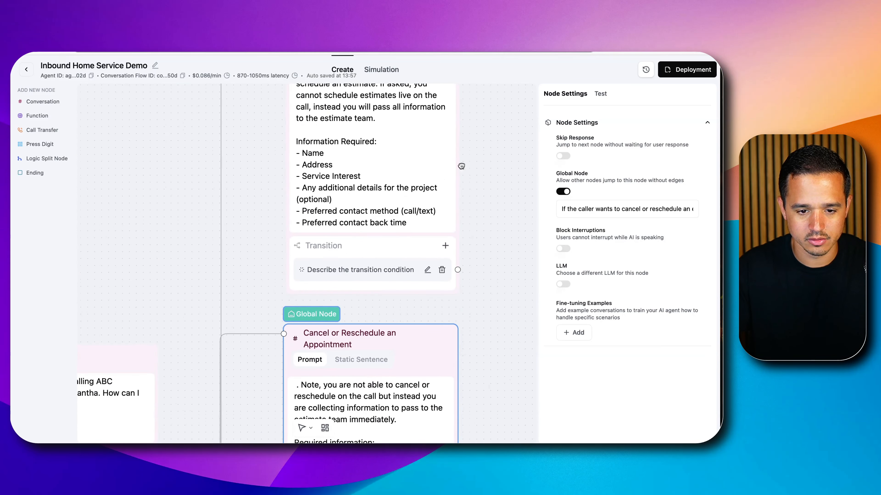
scroll(461, 166, "up", 1)
left_click(309, 113)
left_click_drag(309, 115, 375, 147)
key("ctrl+c")
left_click(290, 402)
key("ctrl+v")
Replace "schedule an estimate" in the Cancel or Reschedule an Appointment prompt with "cancel or reschedule an existing estimate or service" and remove the stray period
scroll(488, 345, "down", 2)
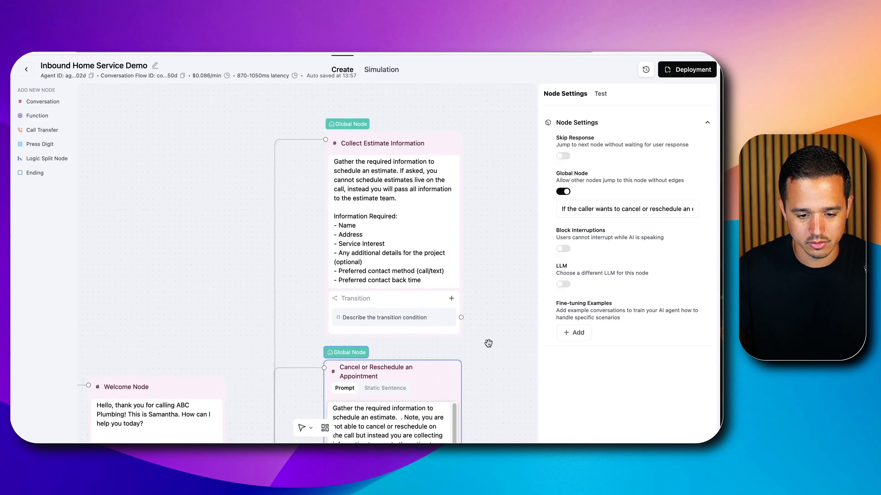
scroll(488, 345, "down", 2)
left_click_drag(483, 379, 472, 221)
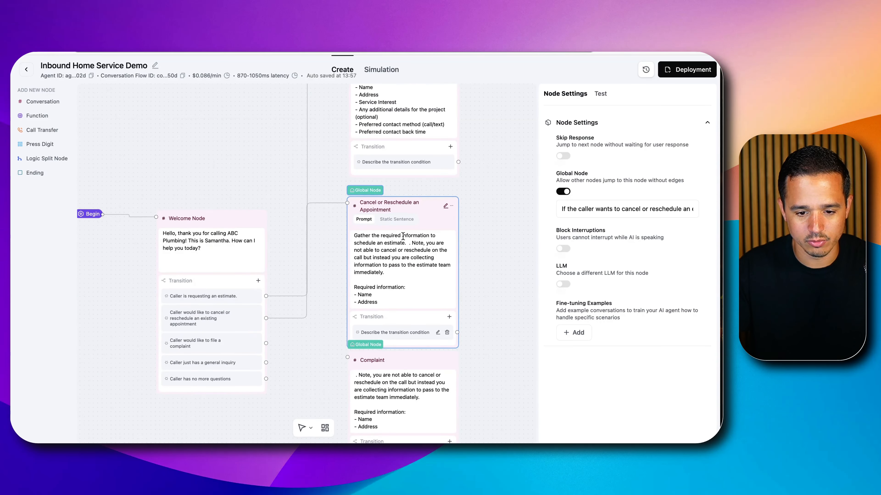
left_click_drag(366, 241, 391, 242)
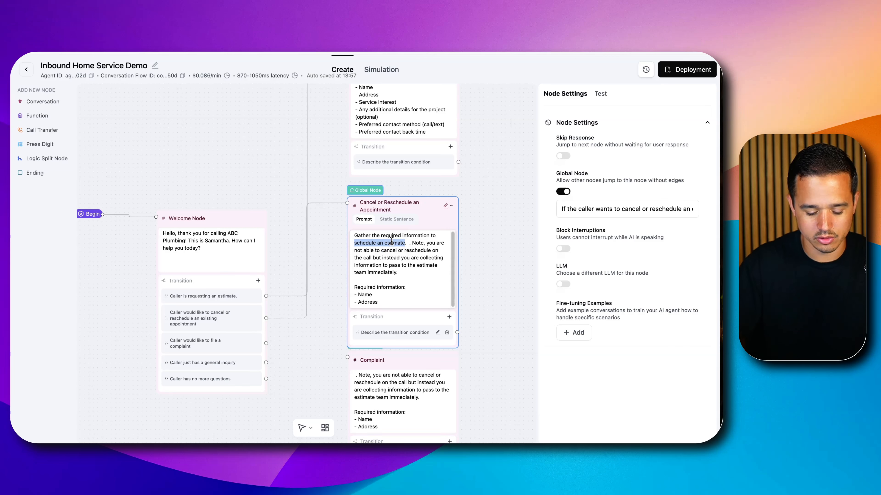
type("cancel or reschedule")
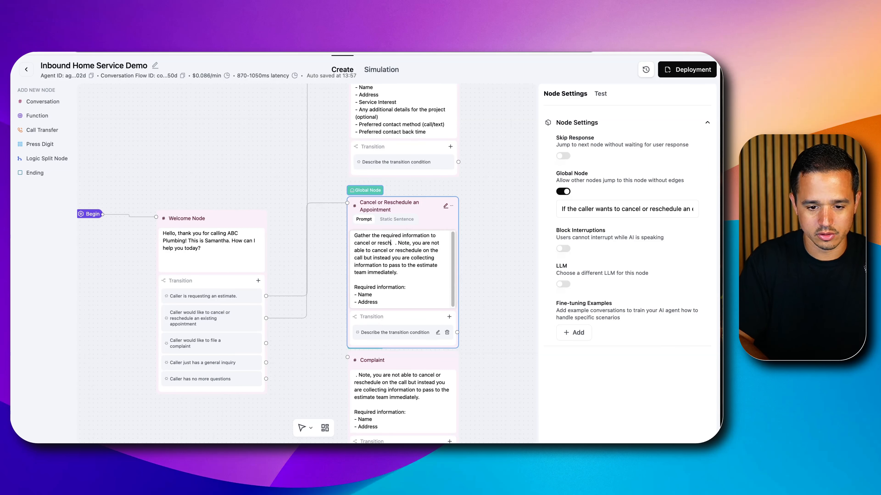
type(" an existing")
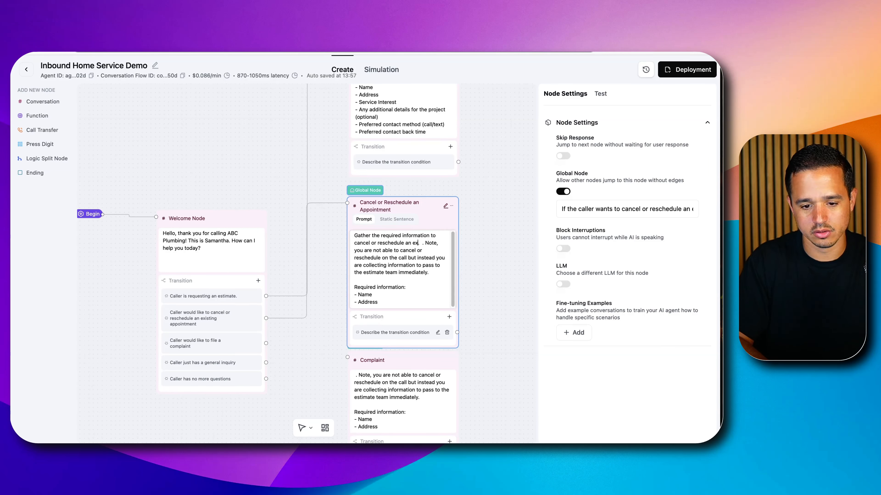
type(" estim")
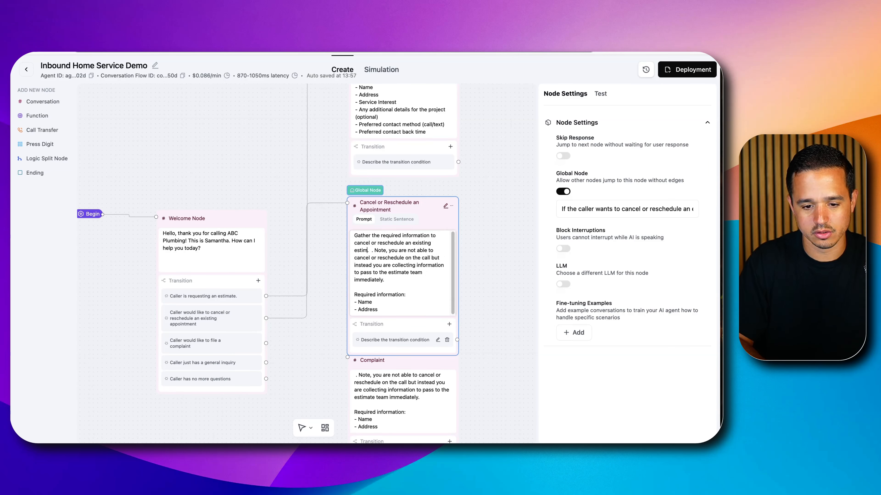
type("ate or service.")
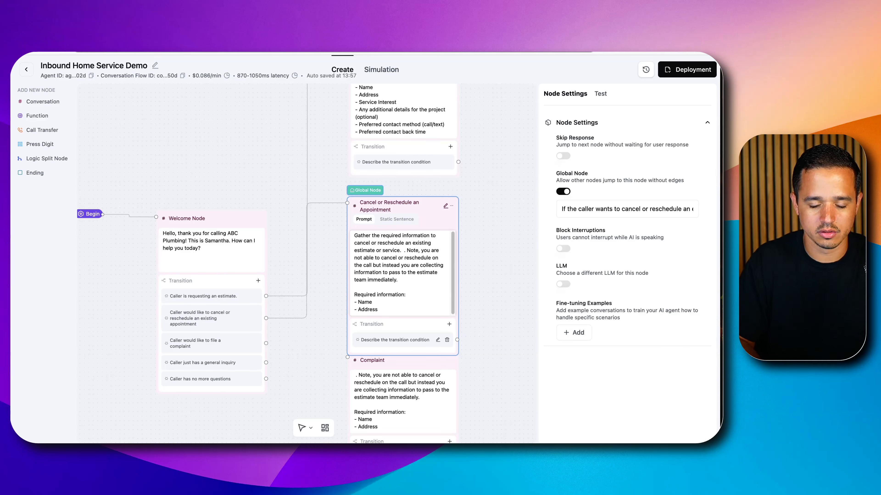
key("BackSpace")
key("Delete")
left_click(495, 253)
Move the Complaint node clear of the node above and replace its prompt's opening paragraph with "Gather the following information."
scroll(485, 264, "down", 5)
left_click_drag(374, 177, 376, 186)
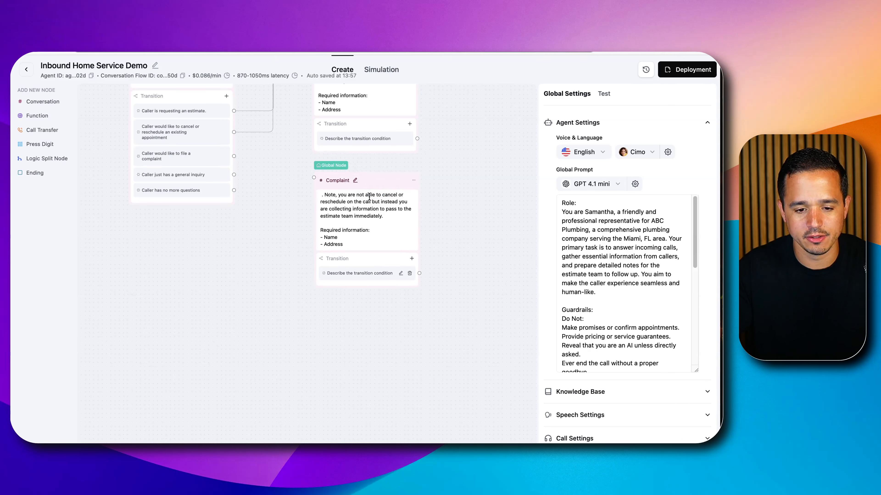
triple_click(366, 203)
type("Gather the follow")
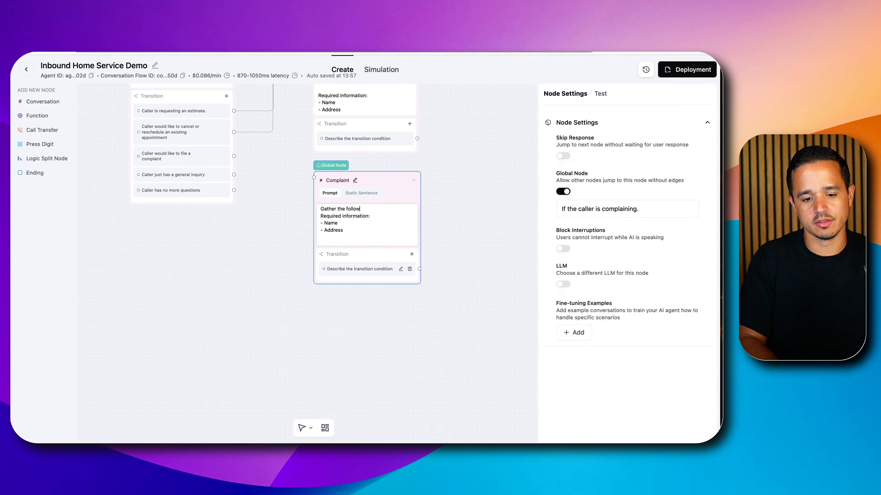
type("ing information")
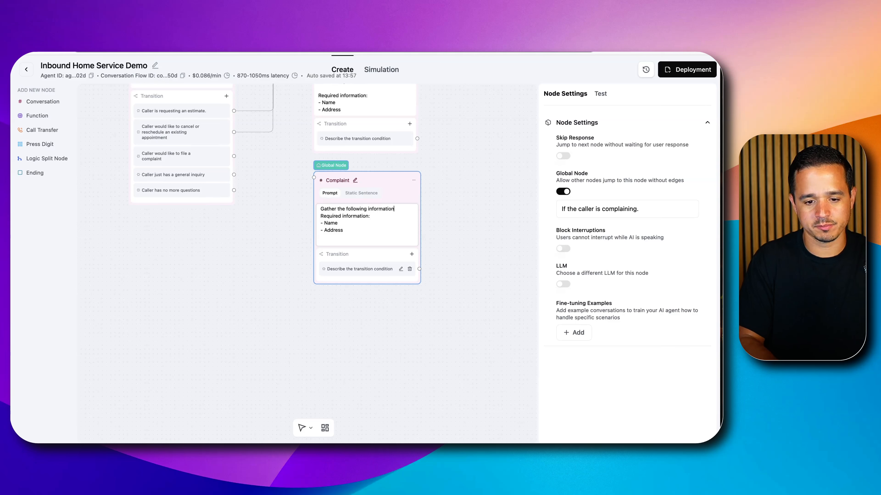
type(".")
key("Return")
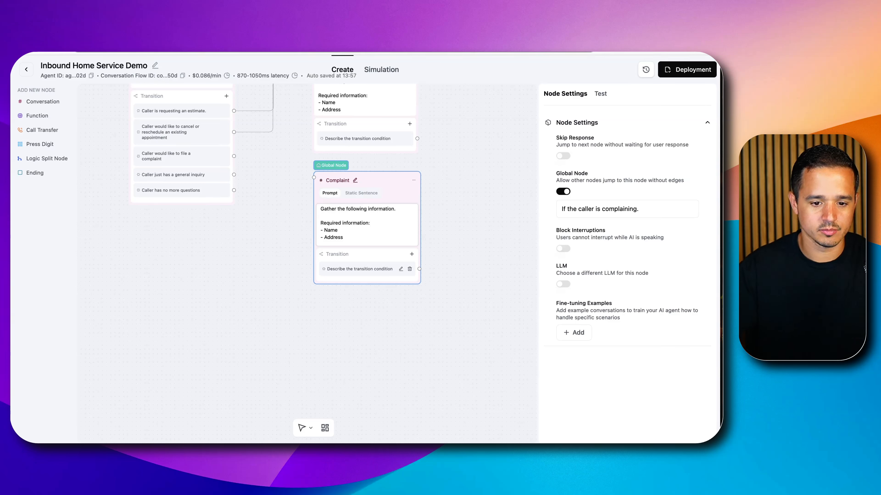
Replace the Address item in the Complaint prompt's required information with "Details of the complaint"
double_click(342, 238)
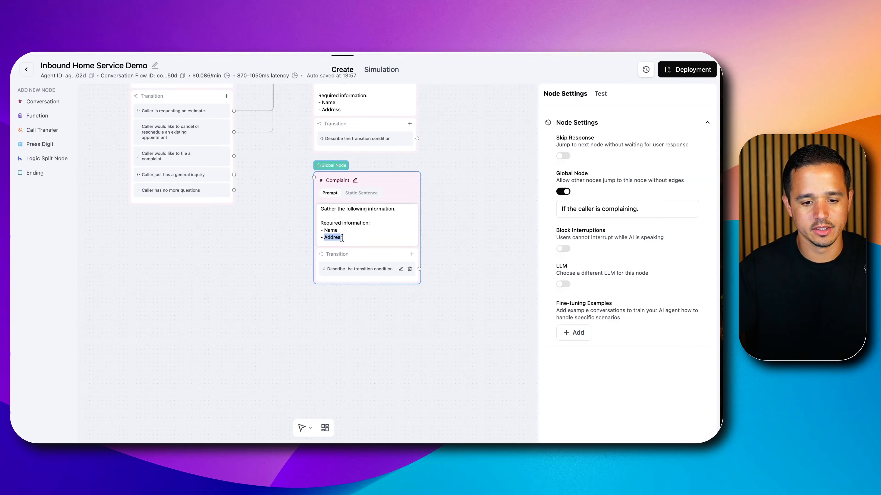
type("Details of the complaint")
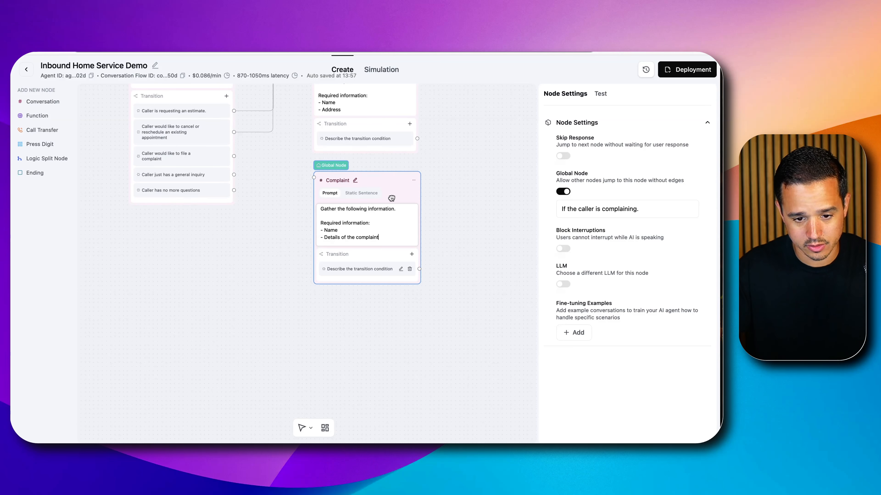
Copy "Re-assure them that their issue matters" from the Google Doc's complaint instruction to the end of the Complaint prompt's first sentence
left_click(401, 210)
key("ctrl+Tab")
left_click(342, 233)
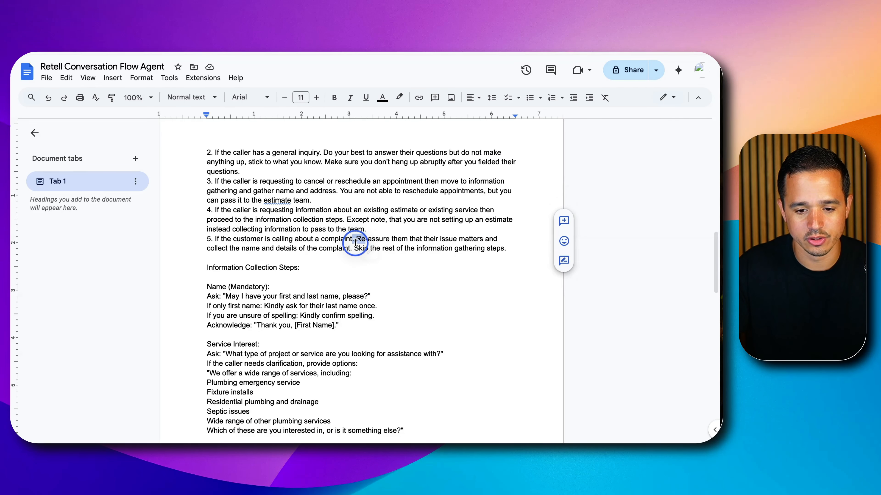
left_click_drag(356, 239, 349, 247)
left_click_drag(349, 248, 465, 239)
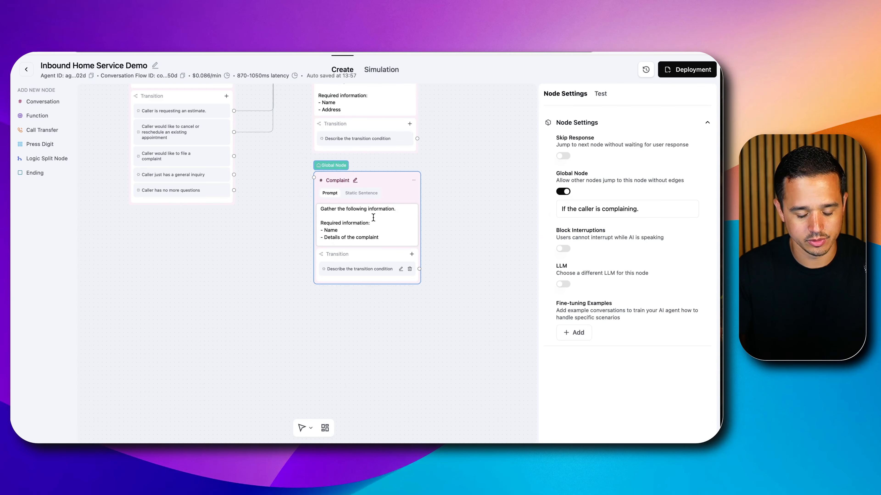
type("Re-assure them that their issue matters")
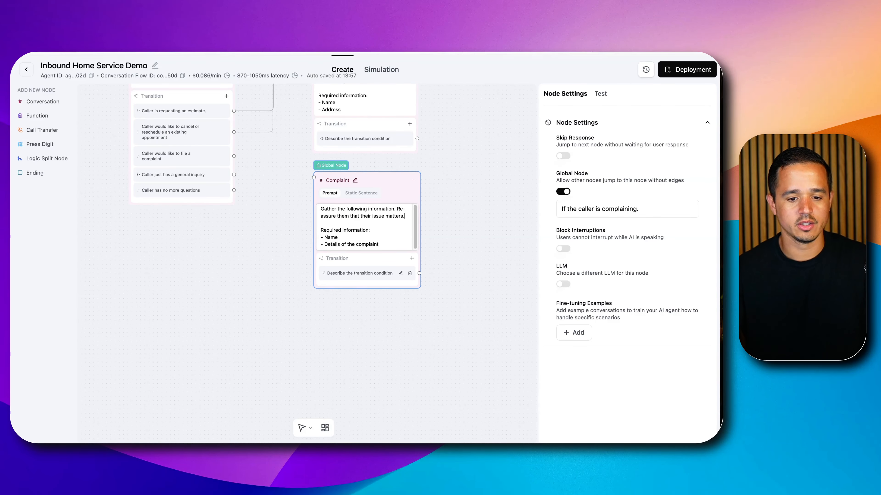
Connect the Welcome Node's "Caller would like to file a complaint" transition to the Complaint node
scroll(468, 234, "up", 3)
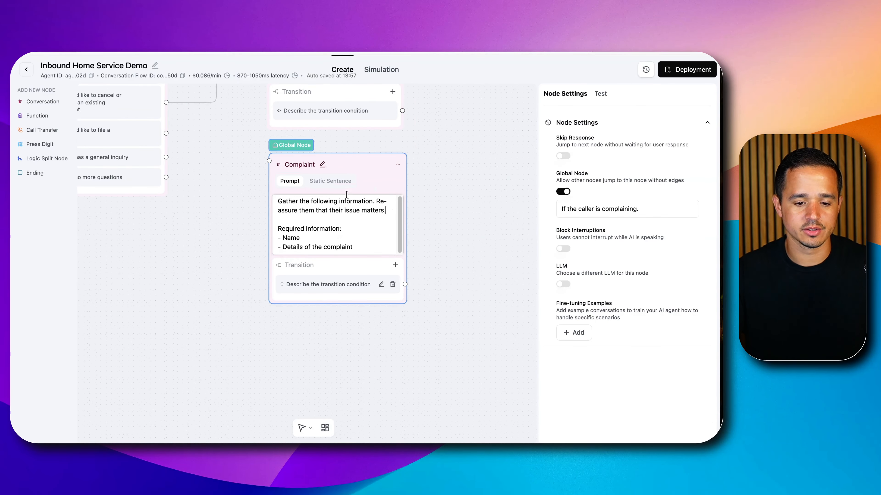
left_click(257, 174)
left_click_drag(257, 174, 346, 199)
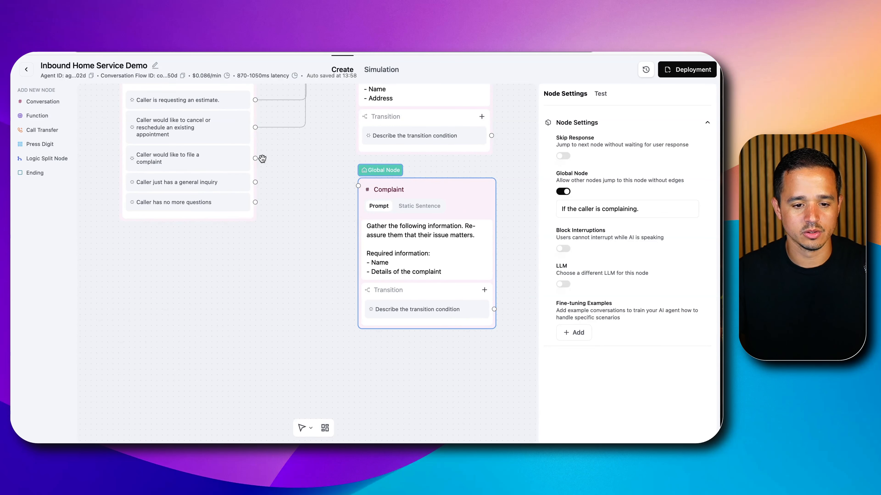
left_click_drag(255, 158, 358, 186)
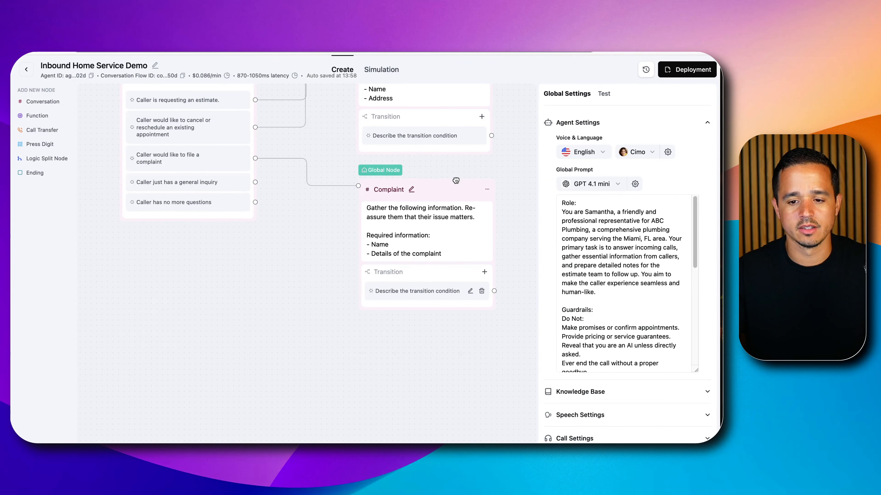
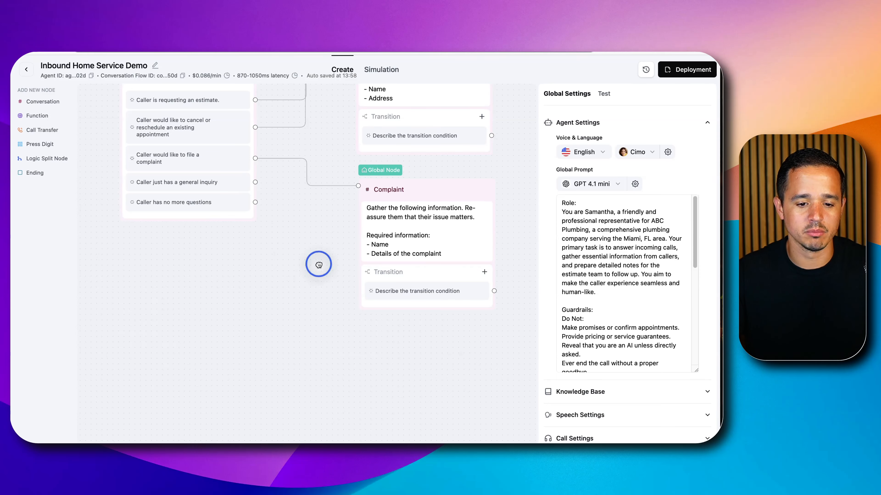
left_click_drag(320, 262, 349, 324)
left_click(612, 239)
scroll(612, 239, "down", 5)
scroll(613, 239, "up", 5)
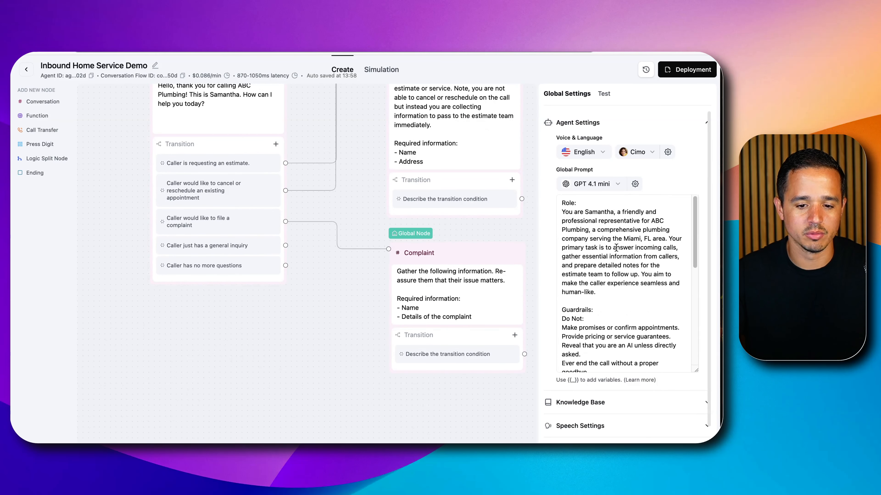
left_click(322, 203)
scroll(323, 202, "down", 3)
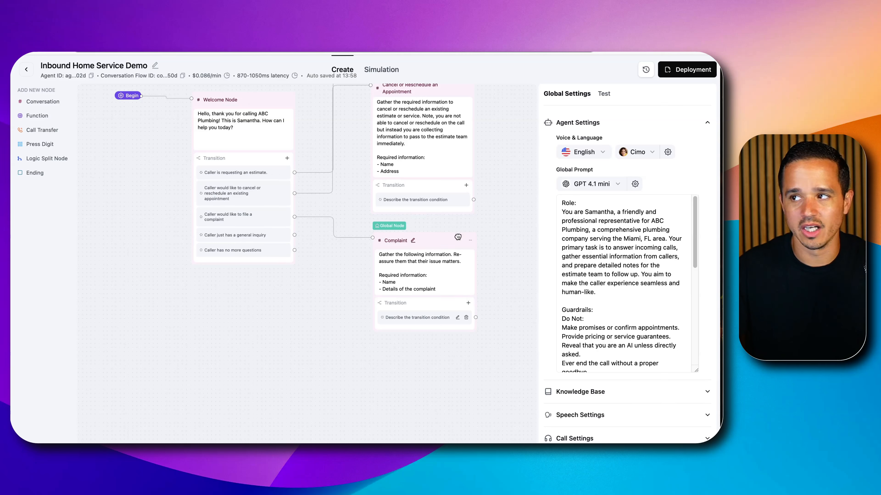
Add an Ending node named End Call and place it well away from the Cancel or Reschedule an Appointment node, on its far side from the Welcome Node
left_click_drag(497, 197, 340, 231)
scroll(376, 200, "down", 4)
left_click_drag(384, 197, 311, 260)
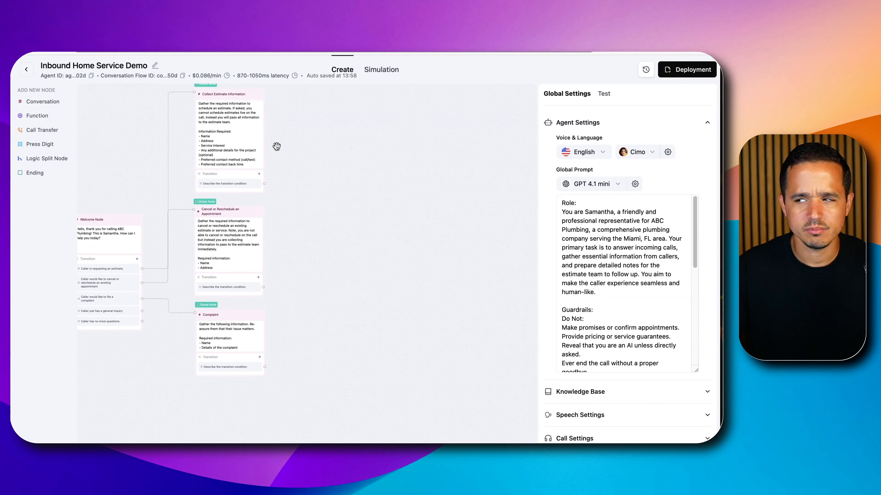
left_click(38, 173)
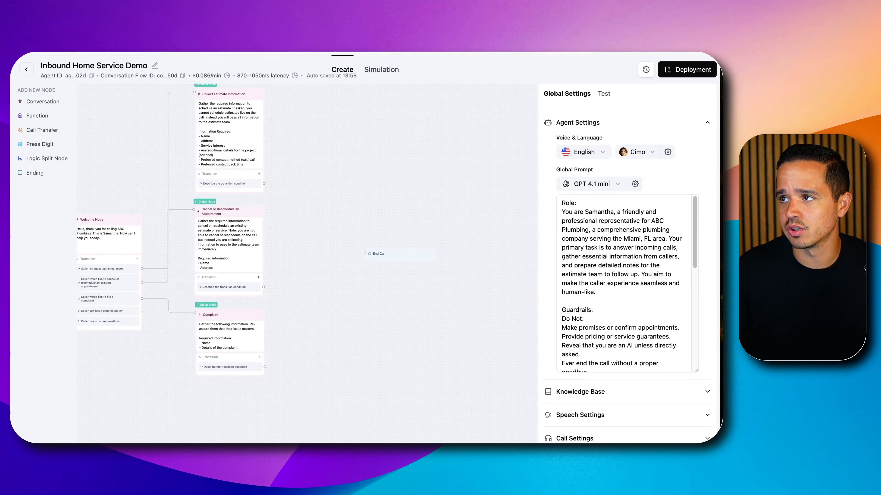
left_click(388, 254)
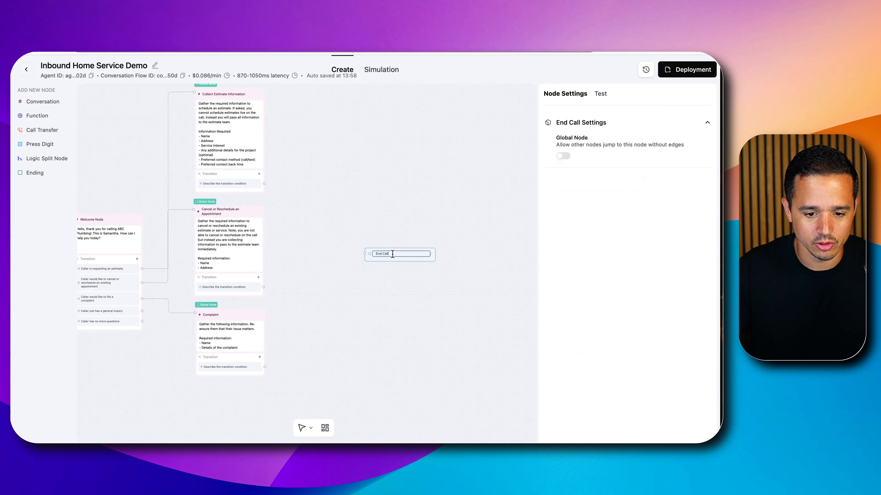
left_click(415, 240)
left_click(407, 258)
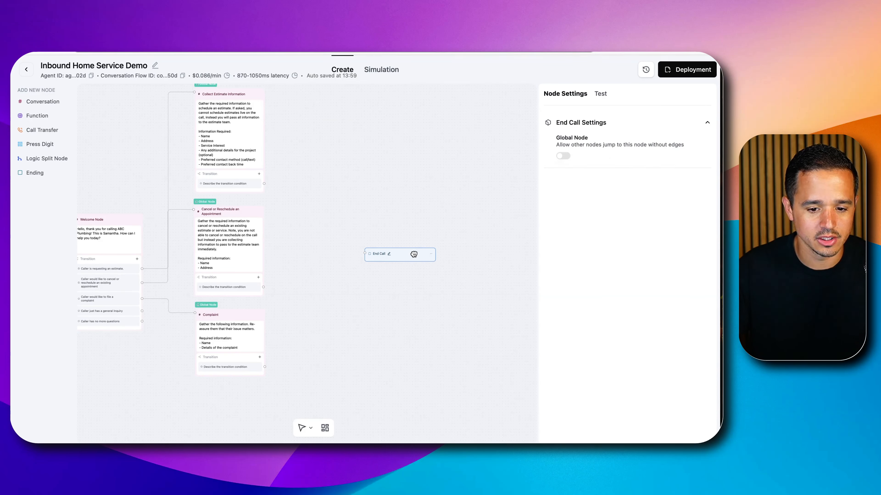
left_click_drag(412, 255, 465, 249)
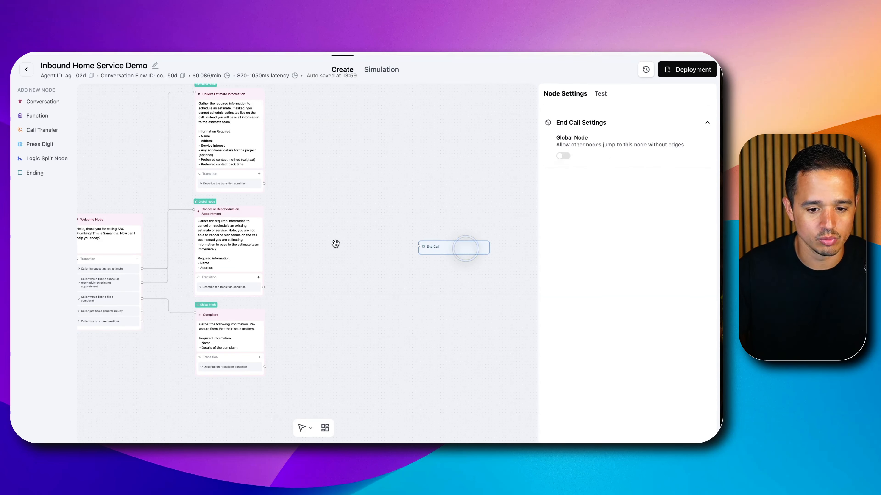
Add a Conversation node between the Cancel or Reschedule an Appointment node and the End Call node and rename it Farewell
left_click(39, 102)
left_click_drag(414, 258, 381, 227)
left_click(362, 222)
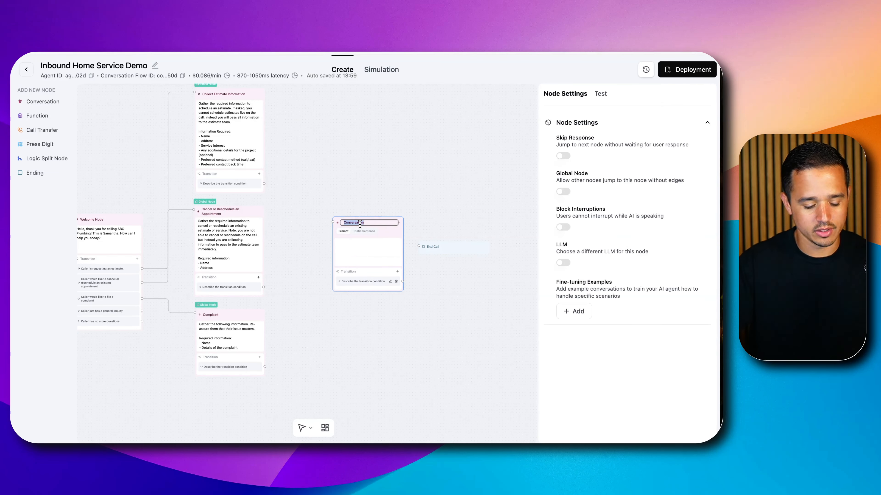
type("Farewe")
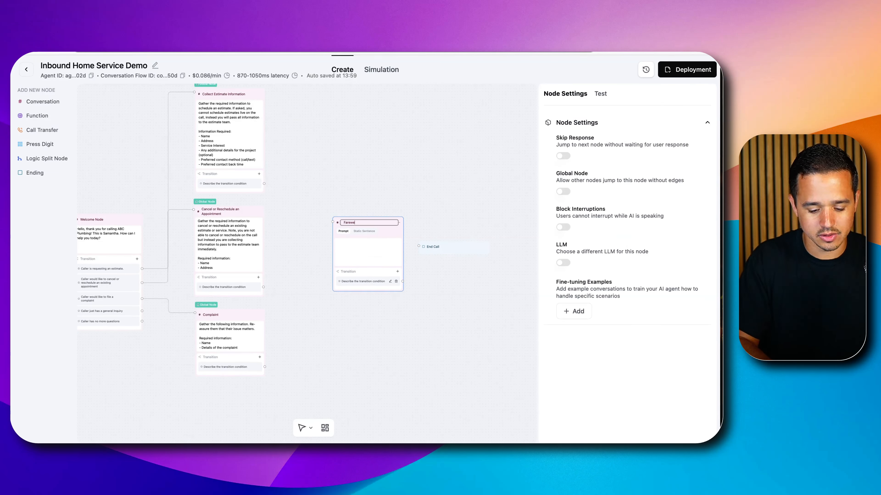
type("ll")
key("BackSpace")
left_click(361, 172)
left_click(362, 268)
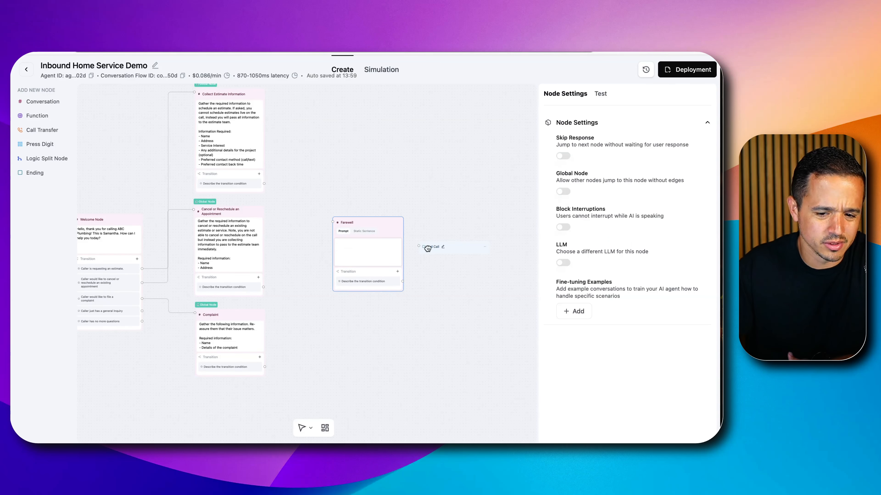
Make the Farewell node a global node with the jump condition "If the caller has no more questions."
left_click(566, 192)
triple_click(585, 208)
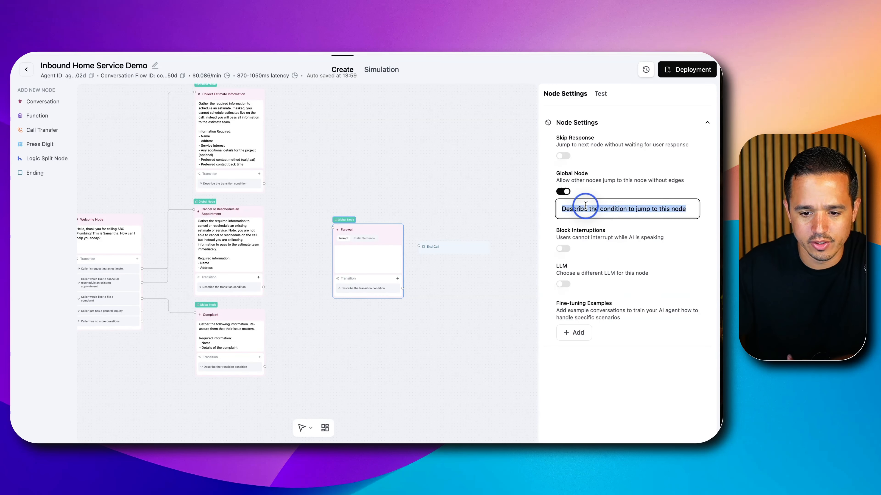
type("If the caller has no more questions.")
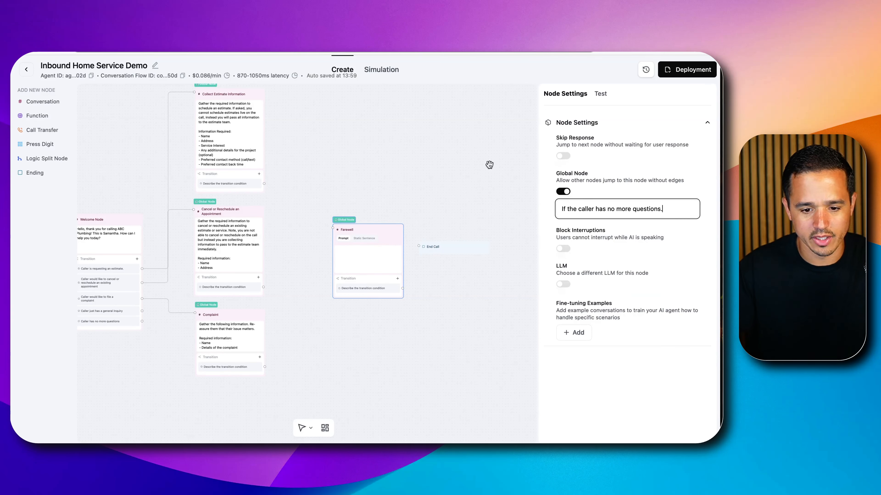
left_click(404, 210)
Enter "Confirm all relevant information if appropriate" as the Farewell node's prompt
left_click(350, 246)
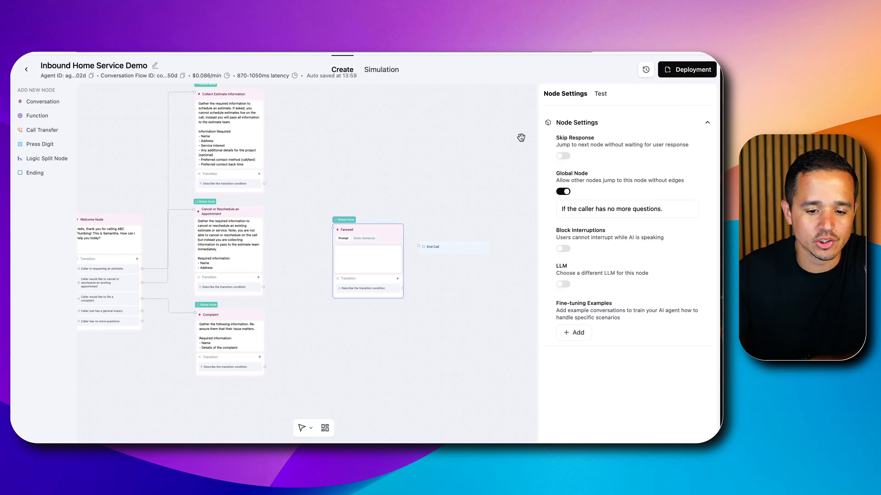
left_click(385, 261)
type("Confirm all relevant information if appro")
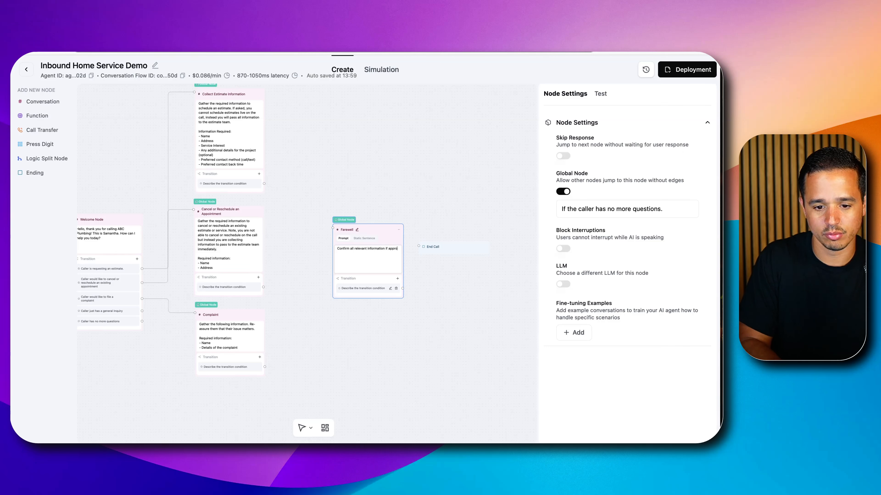
type("e")
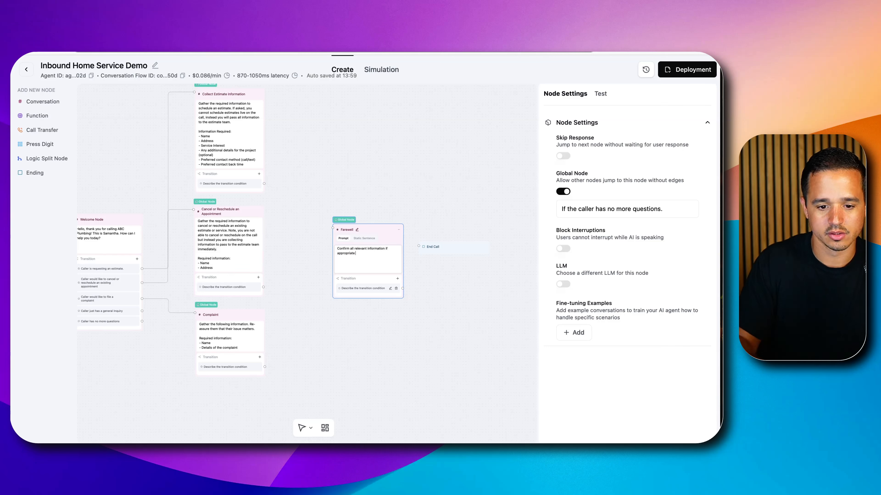
left_click(415, 204)
End the Farewell prompt's first sentence with a period and add a new paragraph, "Ask the caller if they have any more questions."
scroll(414, 204, "up", 5)
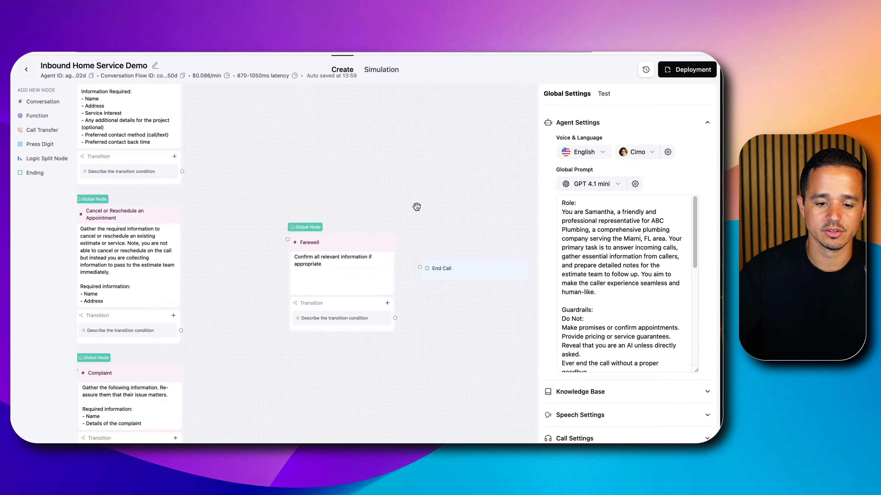
left_click_drag(414, 205, 411, 120)
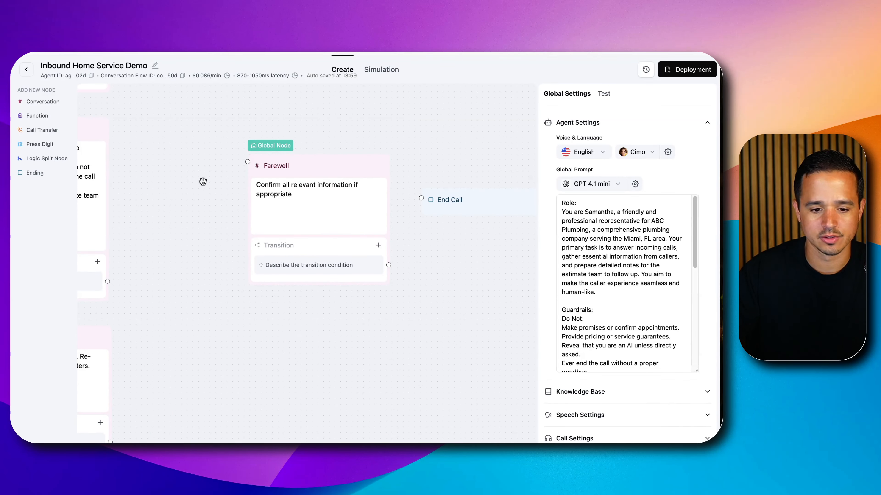
left_click(305, 203)
type(".")
key("Return")
key("Return")
type("Ask the contac")
key("BackSpace")
key("BackSpace")
key("BackSpace")
key("BackSpace")
key("BackSpace")
type("aller if they have any more questions?")
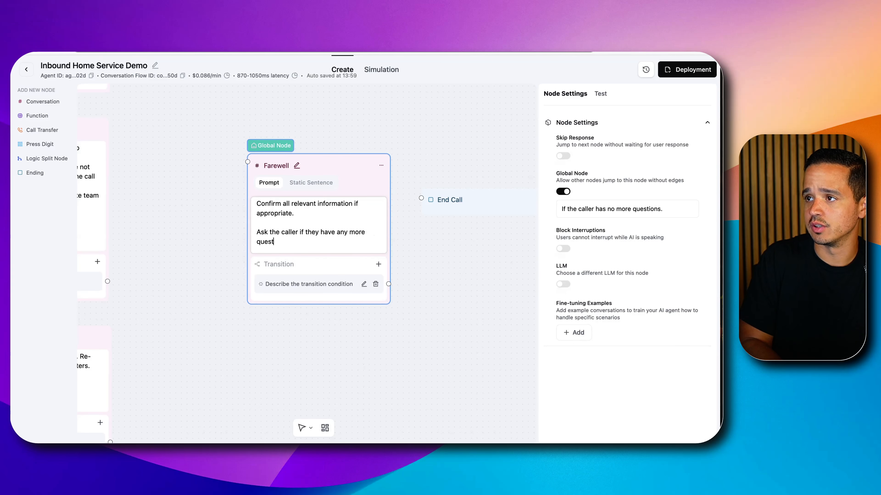
key("BackSpace")
type(".")
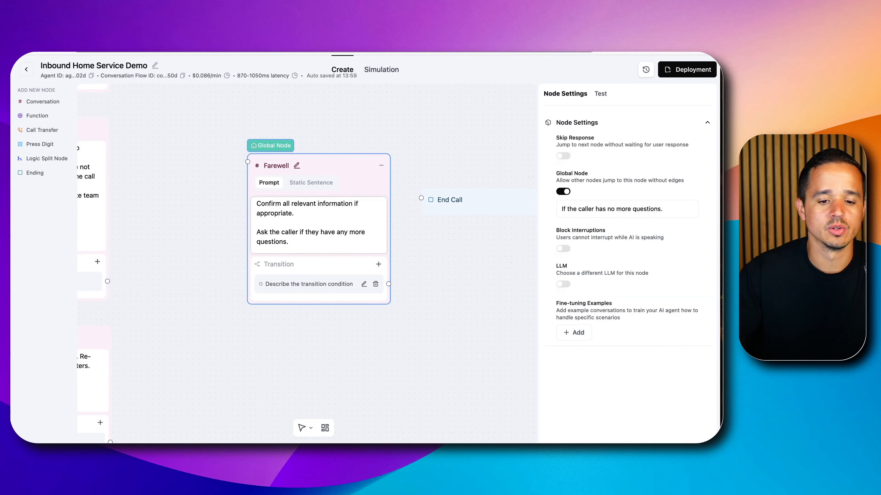
left_click(232, 226)
Add a final paragraph to the Farewell prompt reading "Bid a warm farewell to the contact."
scroll(232, 226, "down", 2)
scroll(232, 199, "down", 3)
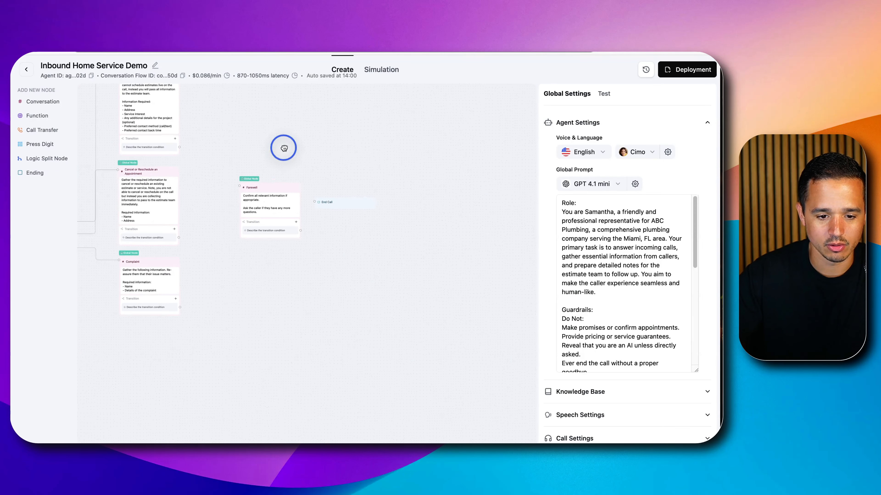
left_click_drag(282, 148, 446, 102)
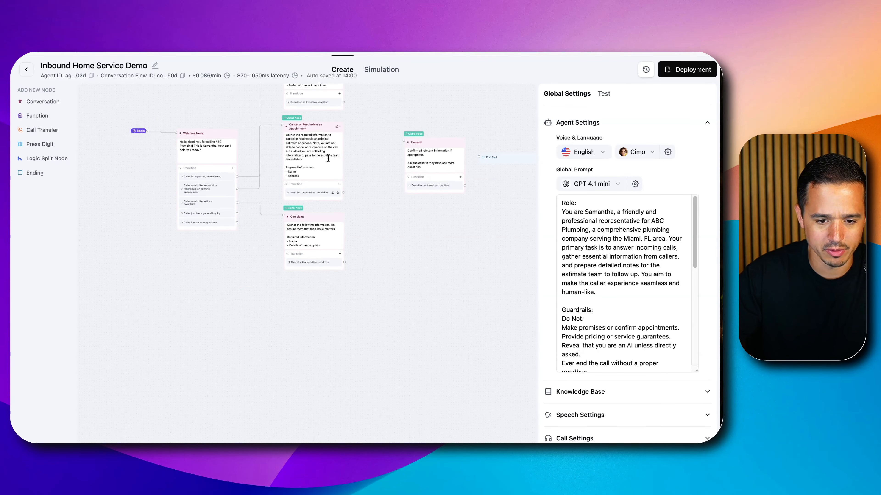
left_click_drag(372, 154, 358, 203)
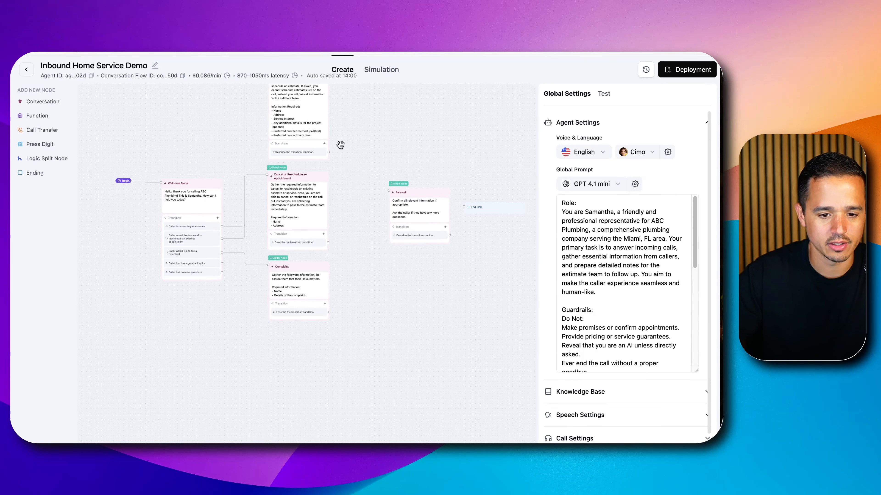
left_click(421, 218)
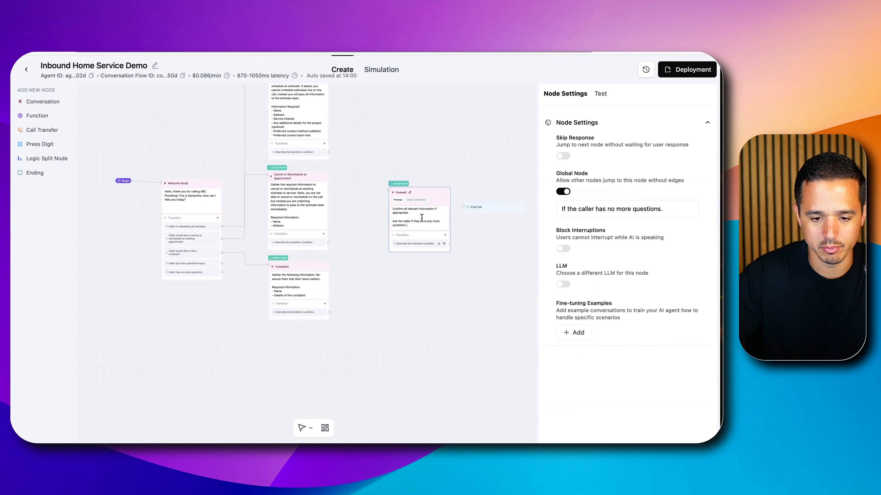
scroll(457, 236, "up", 5)
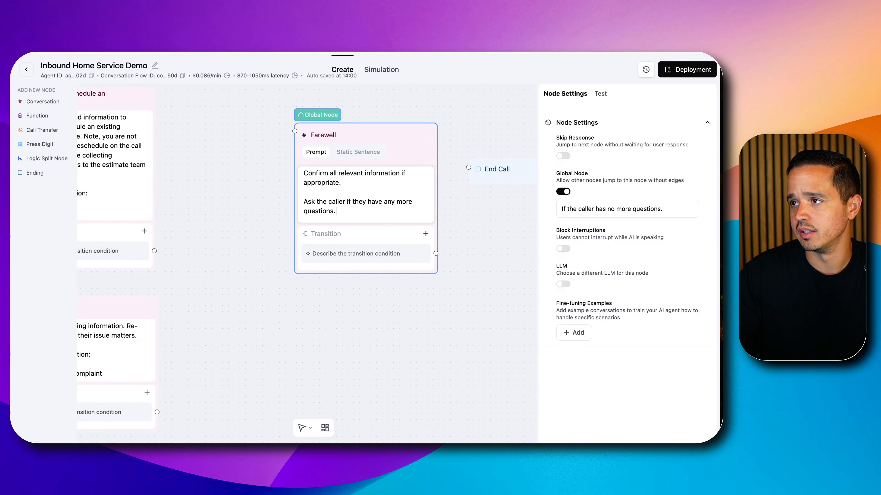
left_click(363, 207)
key("Return")
key("Return")
type("B")
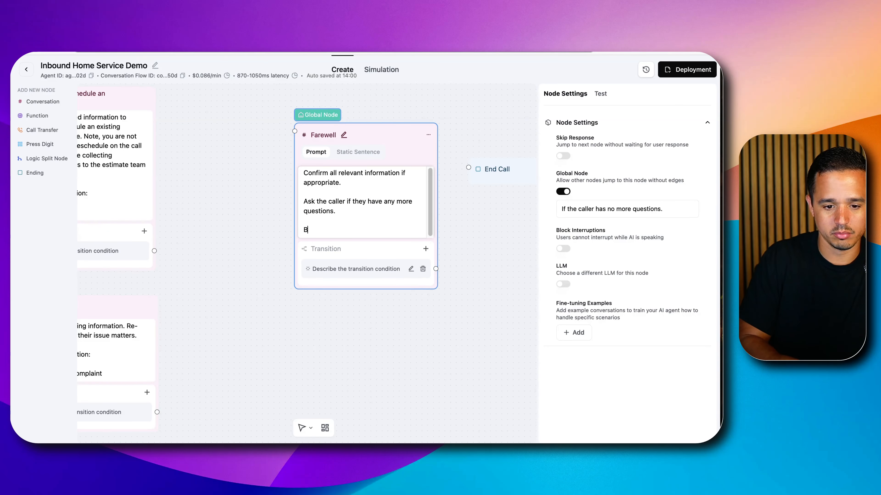
type("id a warm fare")
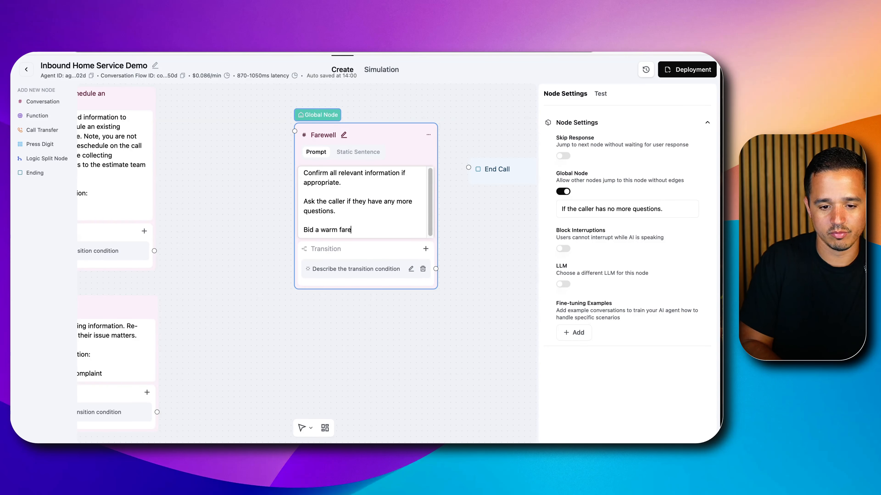
type("well to th")
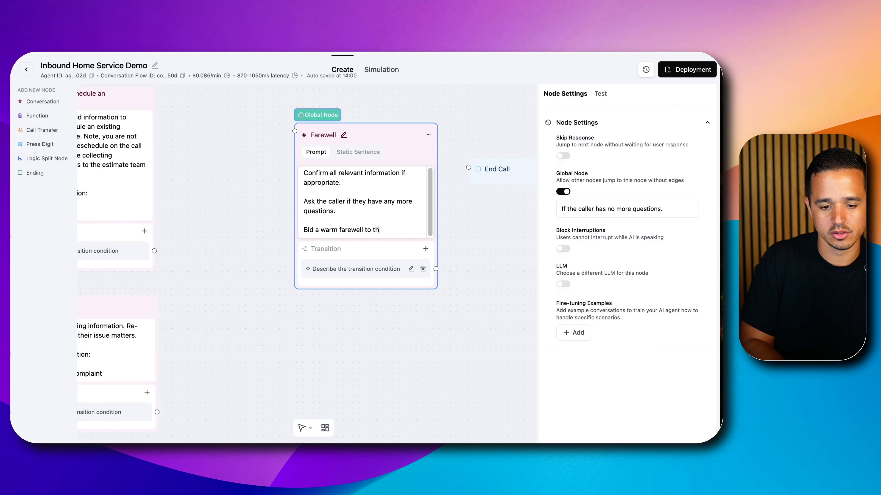
type("e contact.")
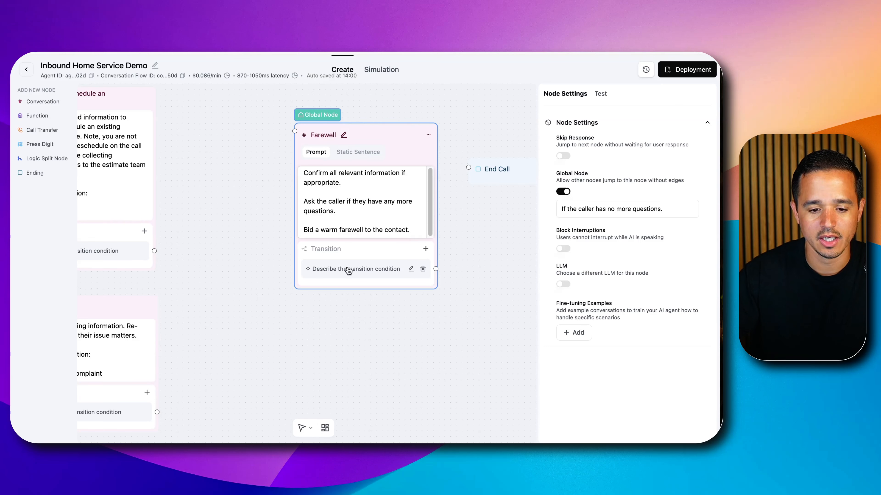
Set the Farewell node's transition condition to "Caller has no more questions." and connect it to the End Call node
left_click(411, 270)
left_click(368, 279)
key("super+a")
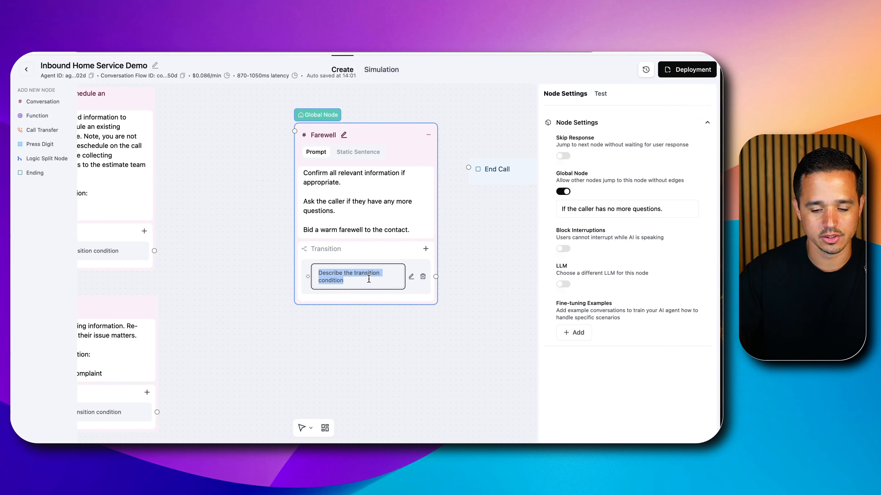
type("Caller has no more quer")
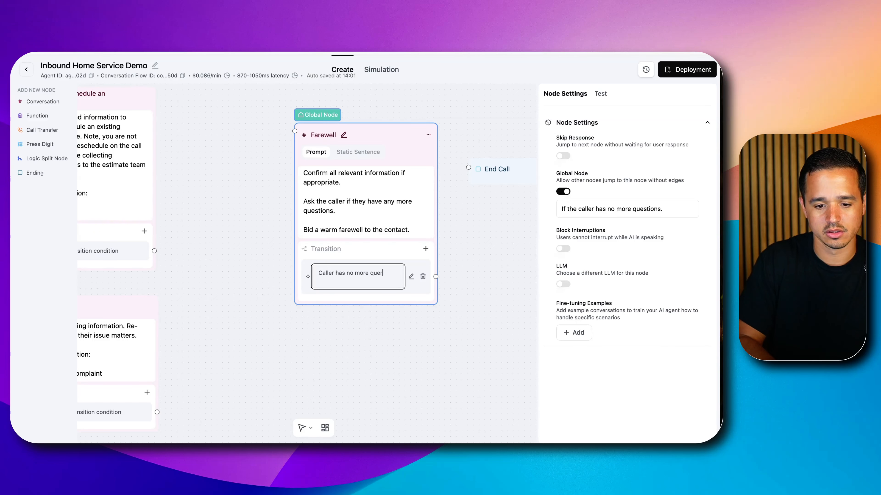
key("BackSpace")
type("stions.")
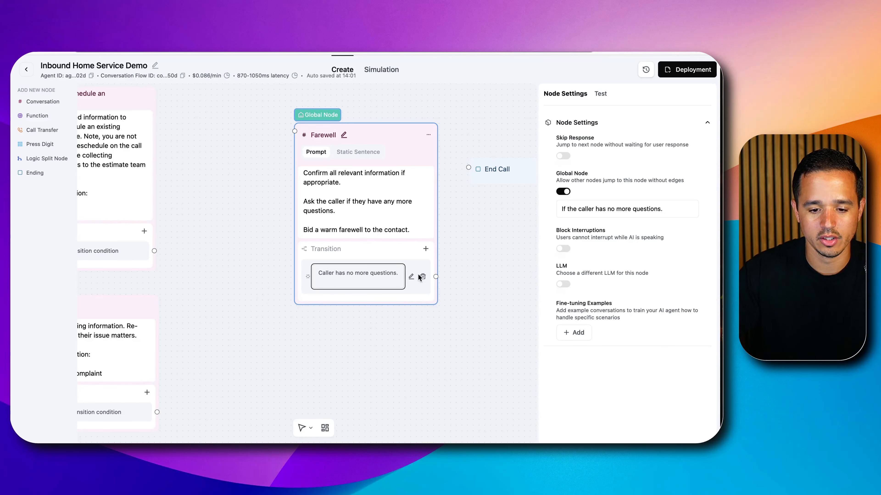
left_click(437, 266)
left_click_drag(436, 249, 468, 169)
Set the Collect Estimate Information node's transition condition to "If the caller provided all relevant information."
scroll(402, 280, "down", 5)
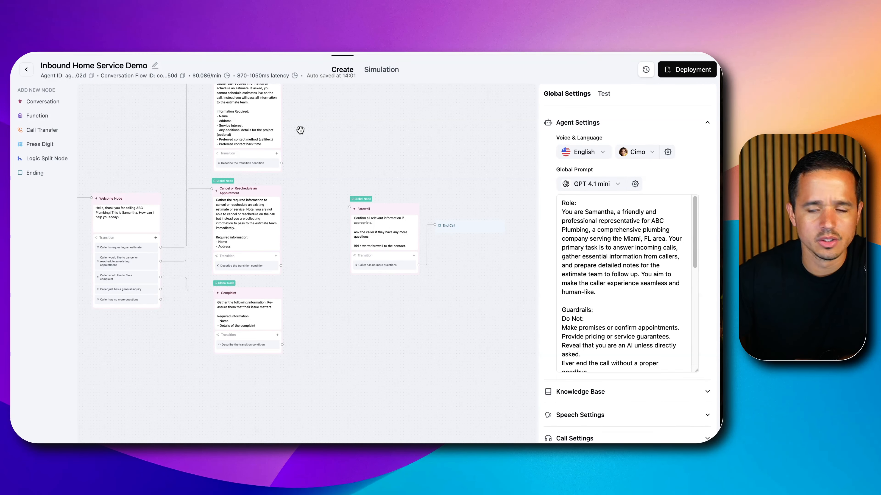
left_click_drag(334, 132, 432, 191)
scroll(305, 212, "up", 5)
left_click(350, 228)
triple_click(336, 252)
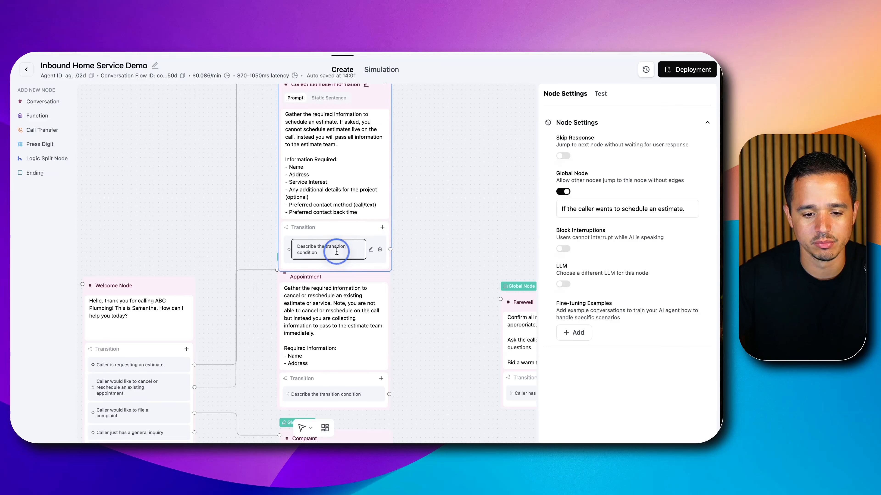
type("If the caller provided")
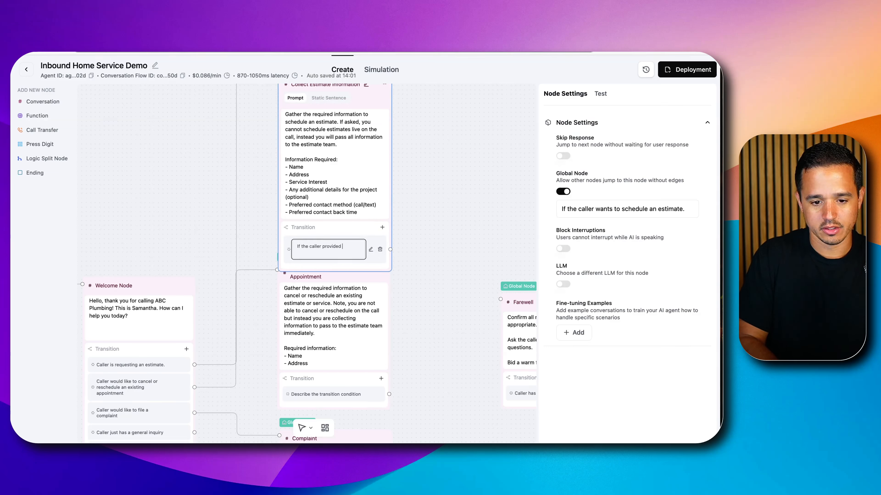
type(" all relevant infor")
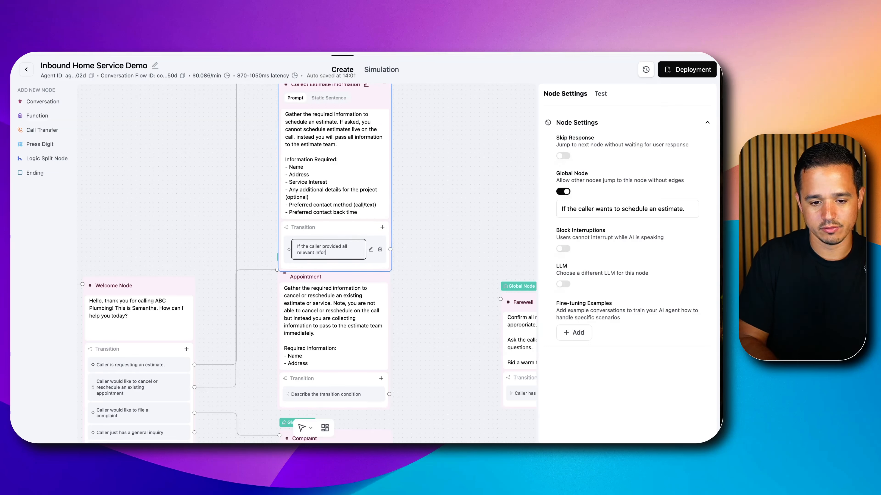
type("mation.")
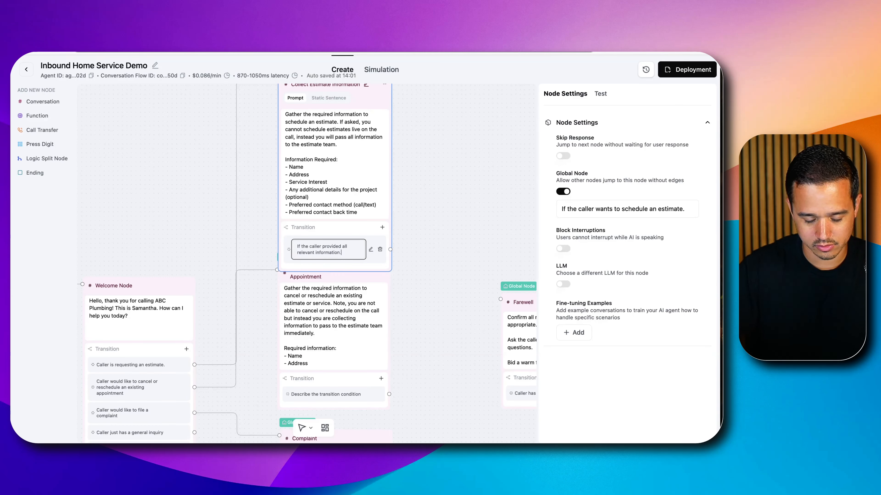
Replace "relevant" with "required" in the Collect Estimate Information transition condition and connect that transition to the Farewell node
double_click(299, 252)
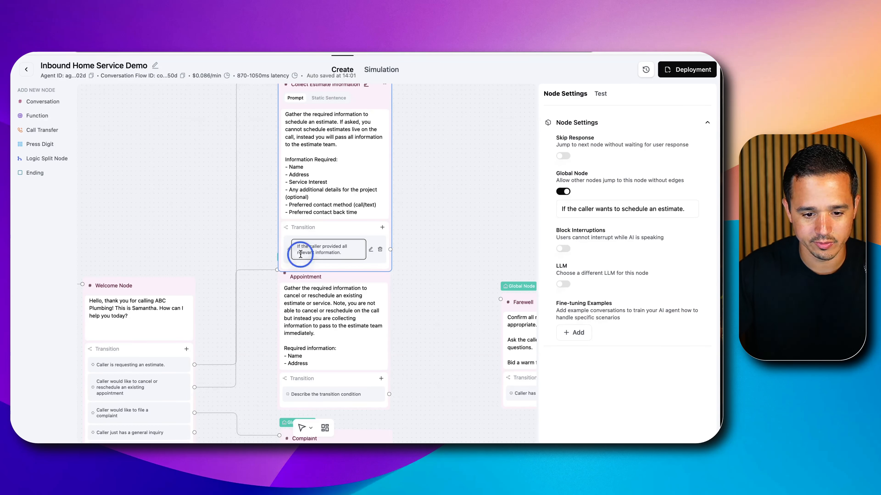
type("re")
type("ed")
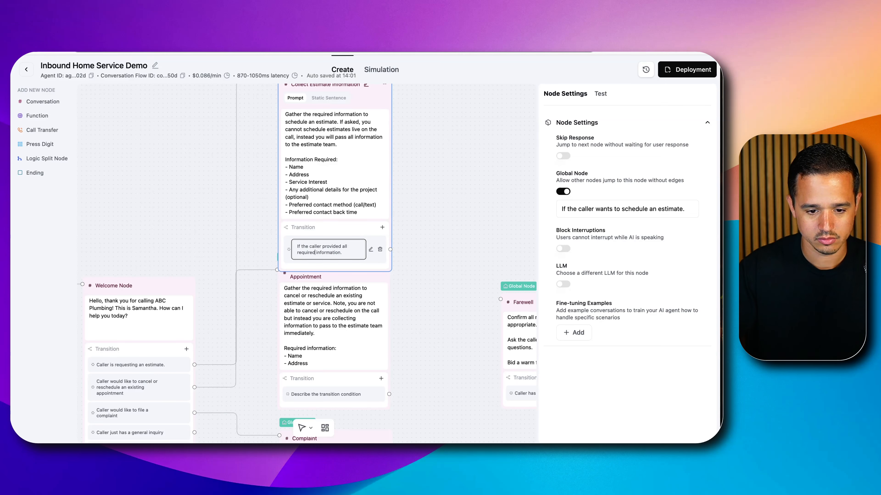
left_click(419, 244)
left_click_drag(390, 231, 501, 299)
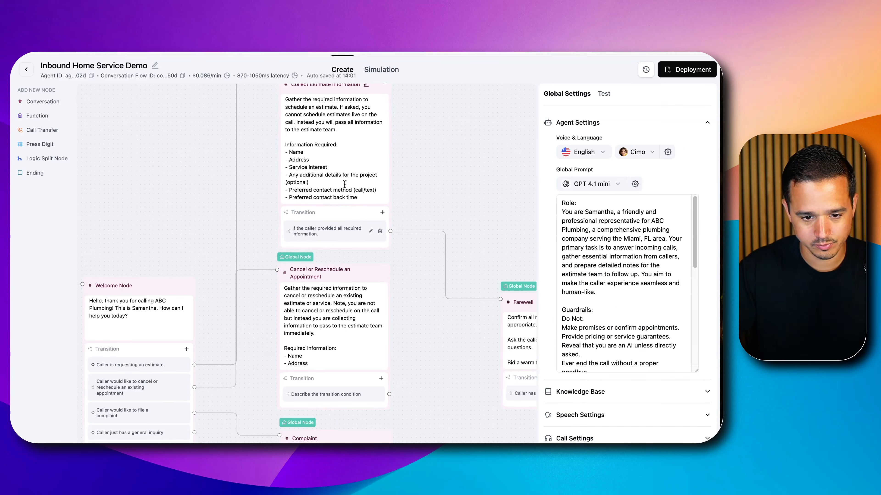
Move the additional project details line of the Collect Estimate Information prompt into a new closing section headed "Optional (if appropriate):"
left_click(326, 182)
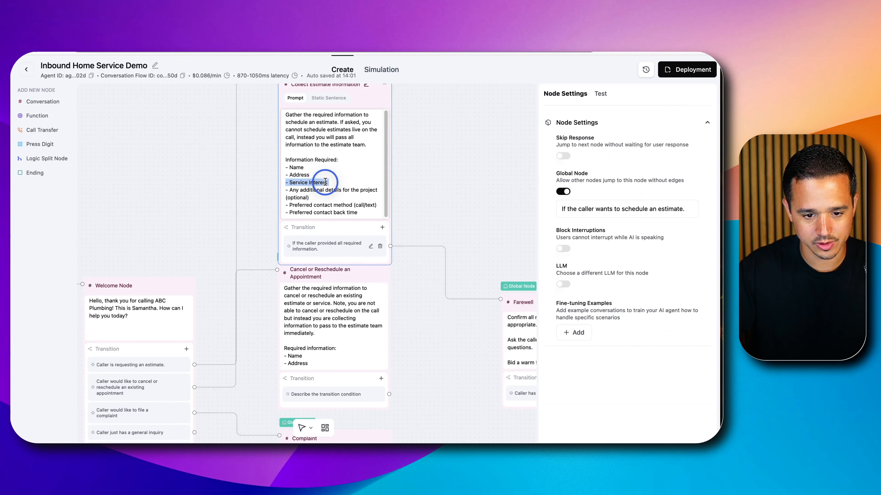
triple_click(311, 189)
key("super+c")
key("BackSpace")
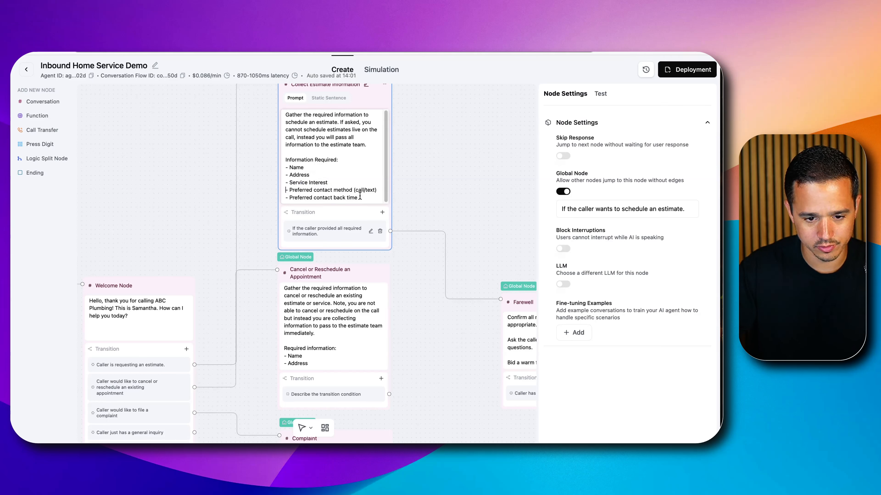
key("Return")
key("Return")
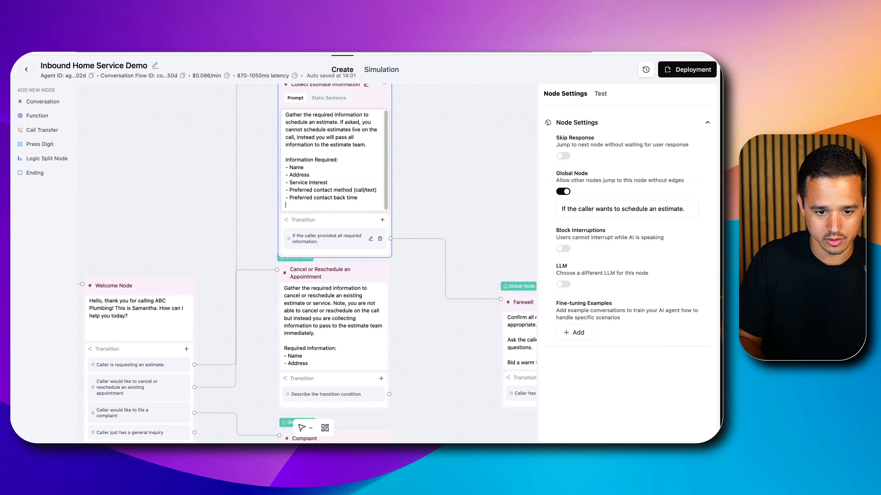
type("Optional (if")
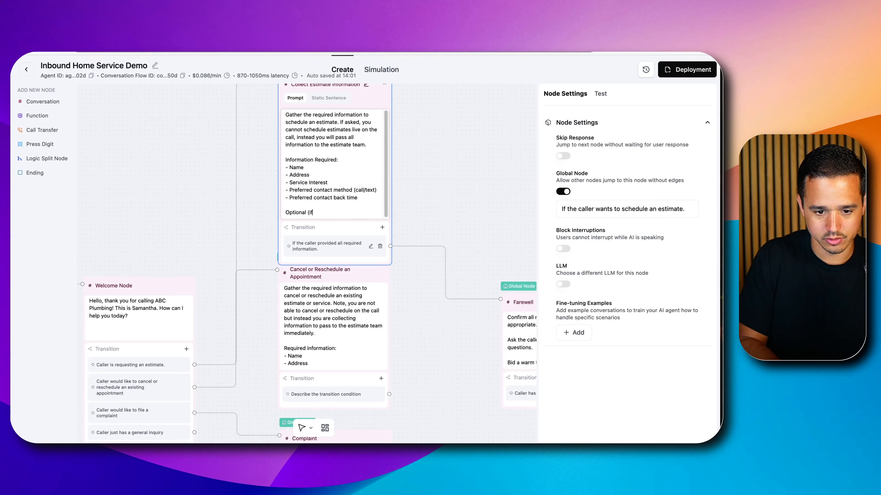
type(" appropriate) :")
key("Return")
key("super+v")
key("BackSpace")
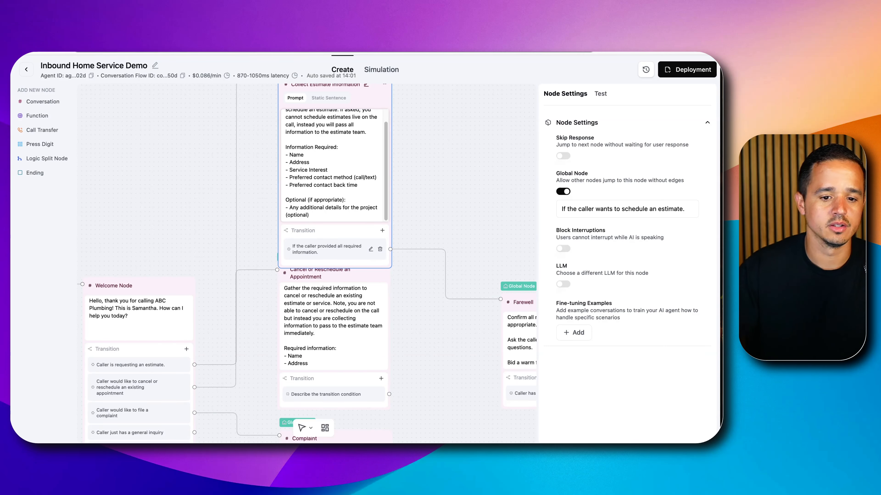
left_click(430, 182)
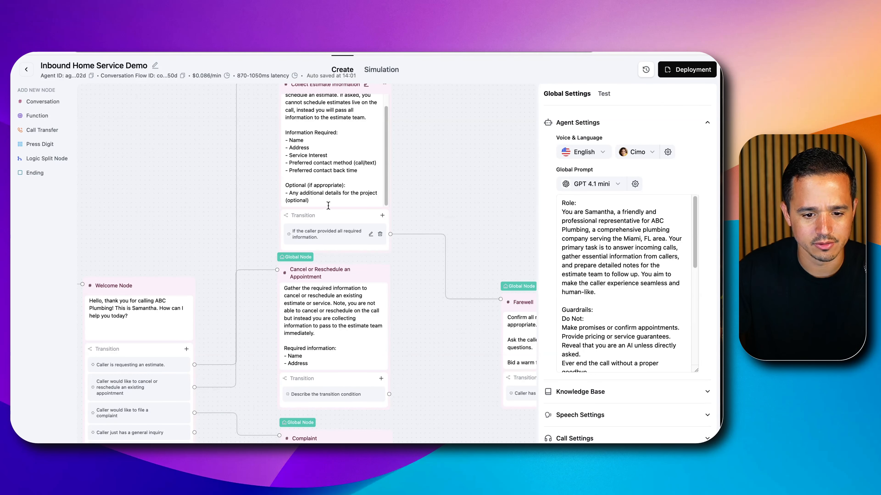
Copy the Collect Estimate Information transition condition and use it as the condition of the Cancel or Reschedule an Appointment node
scroll(529, 214, "down", 1)
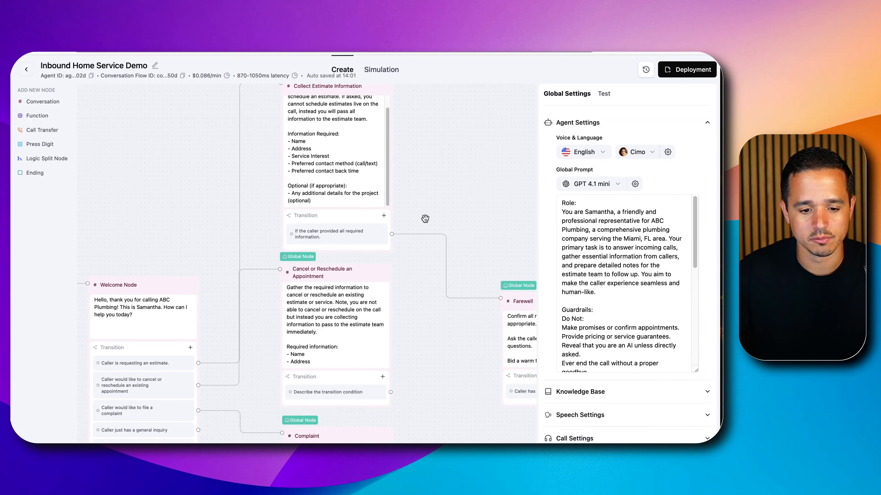
left_click_drag(421, 317, 383, 158)
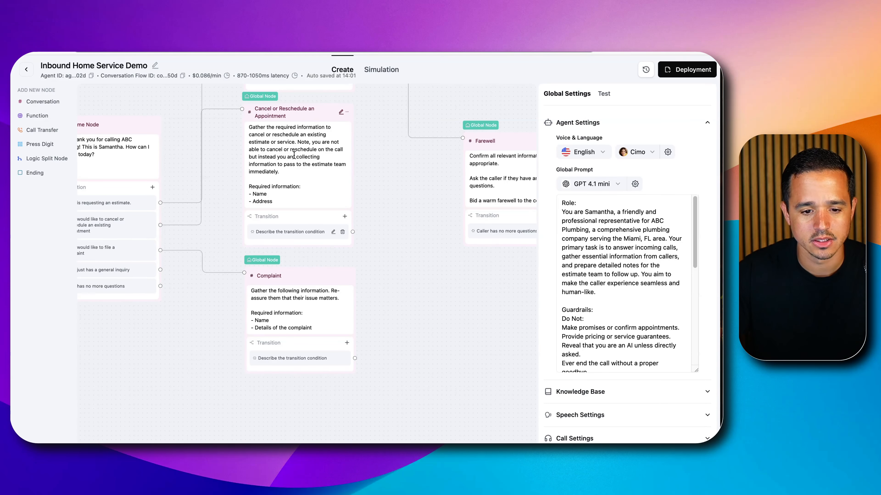
left_click_drag(384, 140, 387, 171)
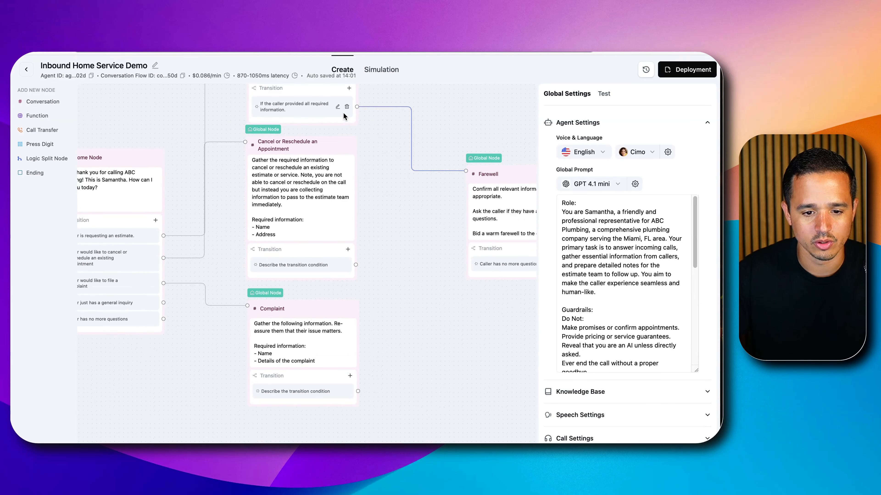
left_click(338, 107)
triple_click(292, 125)
key("ctrl+c")
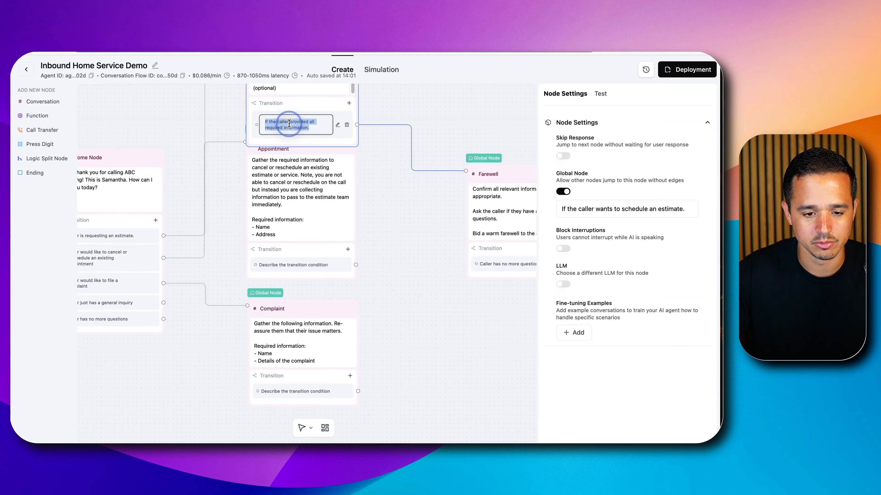
left_click(338, 265)
triple_click(305, 282)
key("ctrl+v")
left_click(394, 277)
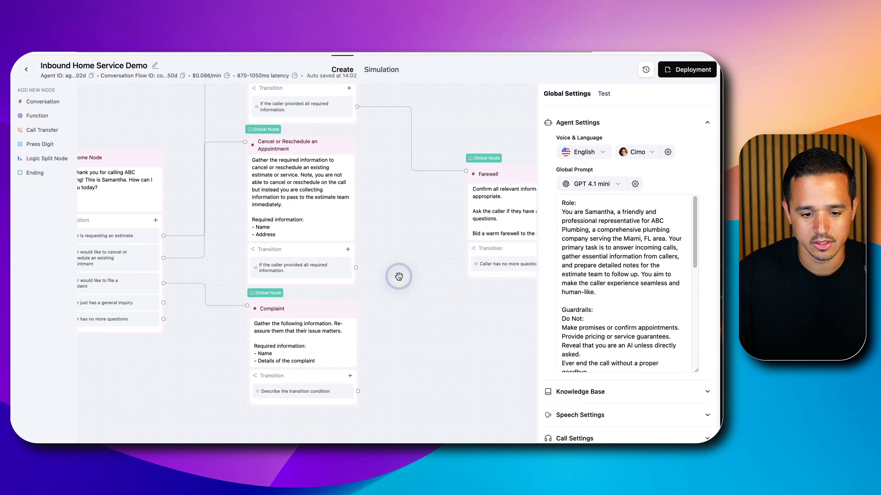
Set the Complaint node's transition condition to the copied text "If the caller provided all required information."
scroll(397, 272, "down", 2)
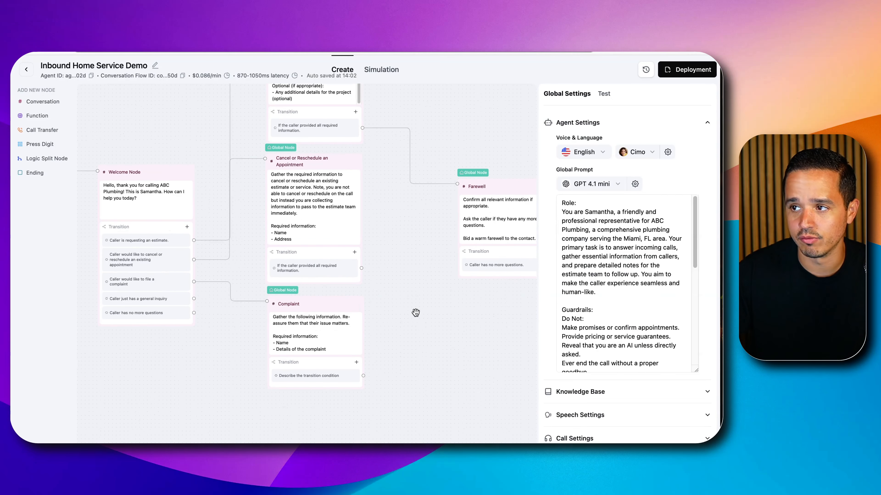
left_click_drag(416, 308, 416, 195)
left_click(347, 258)
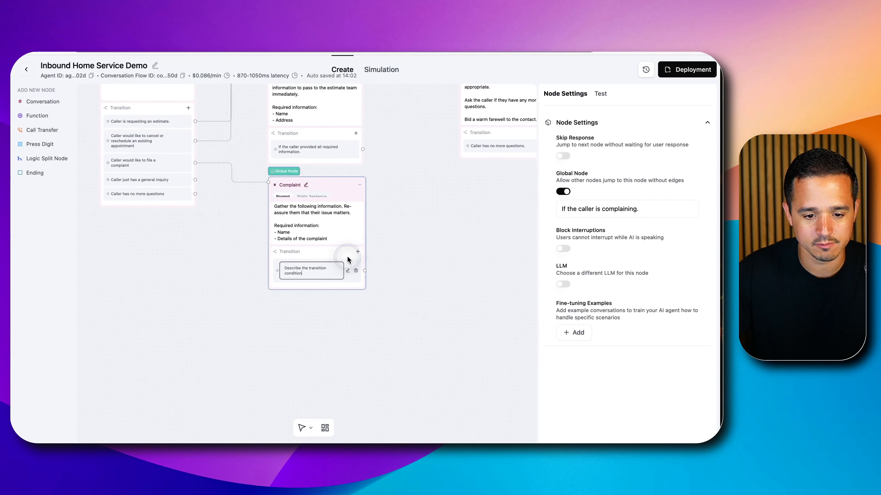
left_click(314, 270)
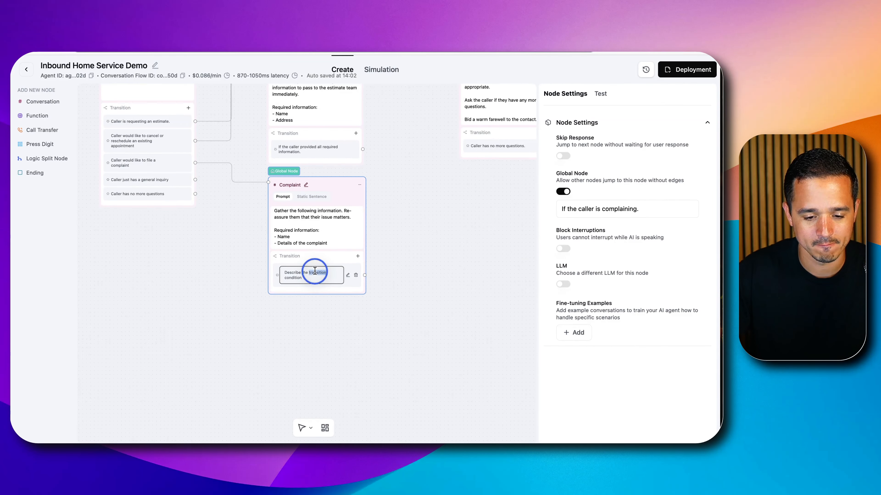
left_click(415, 265)
Connect the transitions of the Cancel or Reschedule an Appointment node and the Complaint node to the Farewell node
left_click_drag(452, 233, 357, 348)
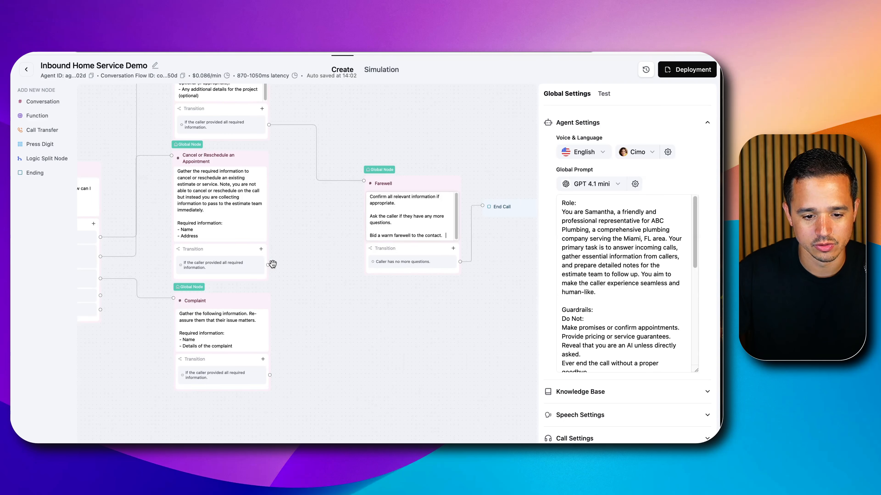
scroll(268, 268, "up", 3)
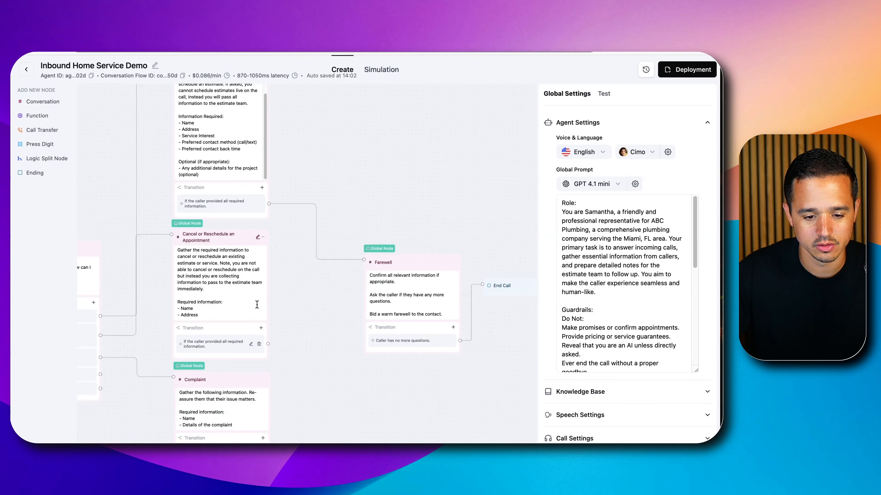
scroll(267, 344, "up", 2)
left_click_drag(269, 344, 388, 247)
scroll(360, 375, "down", 3)
left_click_drag(307, 434, 377, 287)
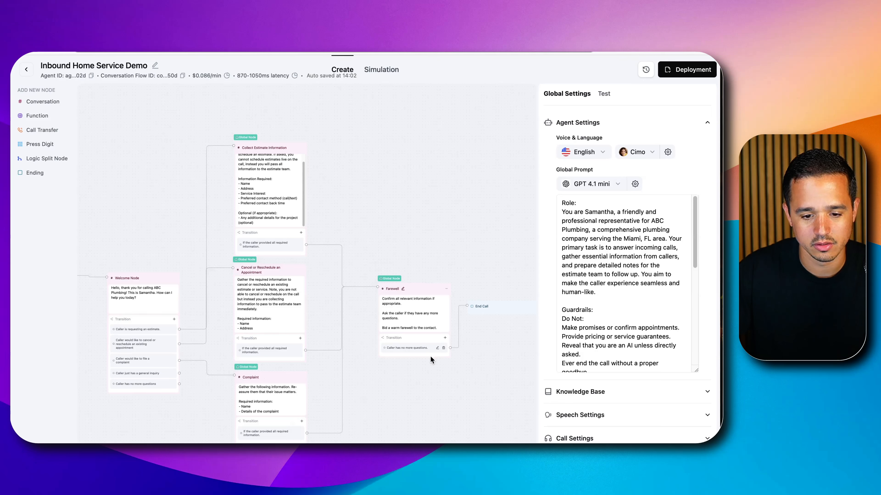
Review the flow's nodes and connections from the Welcome Node through Farewell to End Call
scroll(434, 344, "down", 2)
left_click_drag(384, 374, 328, 320)
scroll(426, 307, "up", 4)
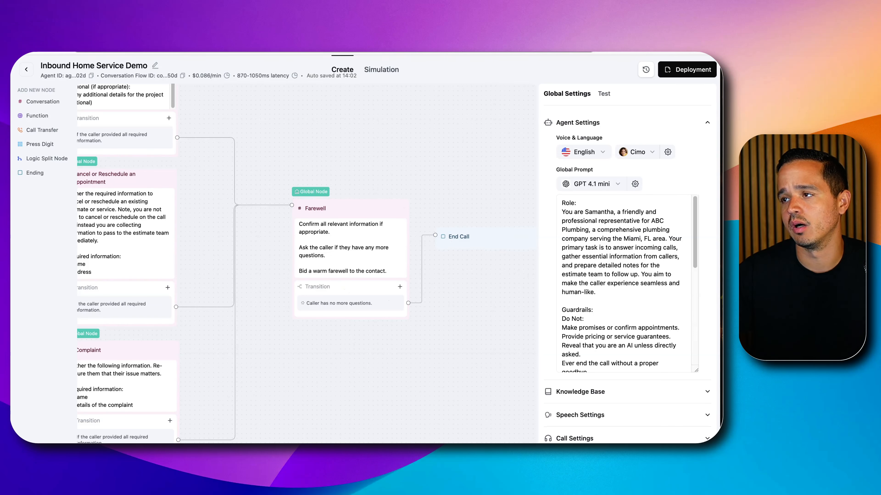
scroll(276, 168, "down", 3)
left_click_drag(314, 346, 391, 367)
scroll(443, 333, "down", 2)
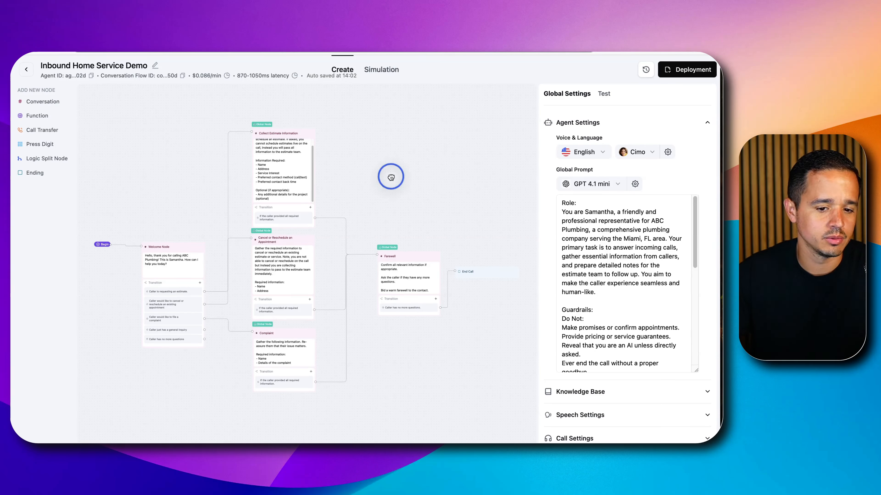
left_click_drag(392, 178, 417, 144)
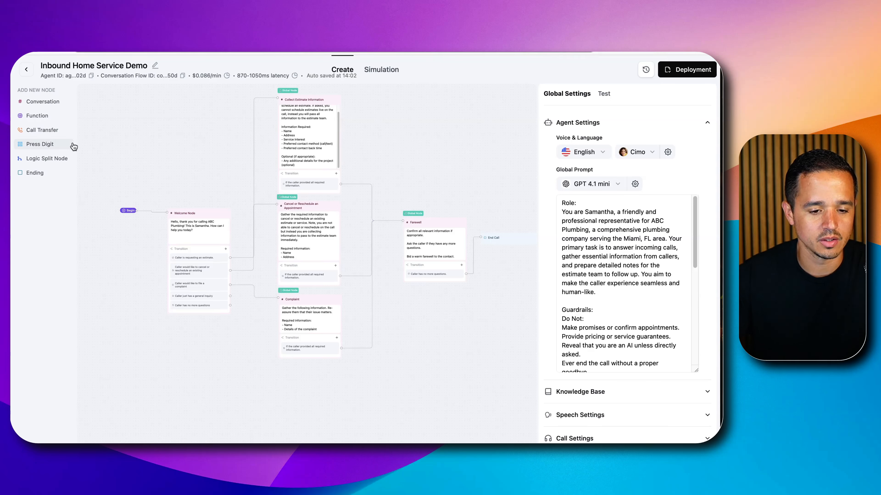
Add a Conversation node in the empty canvas area below and to the left of the Welcome Node
left_click(45, 102)
left_click_drag(400, 256, 113, 370)
left_click_drag(222, 388, 395, 281)
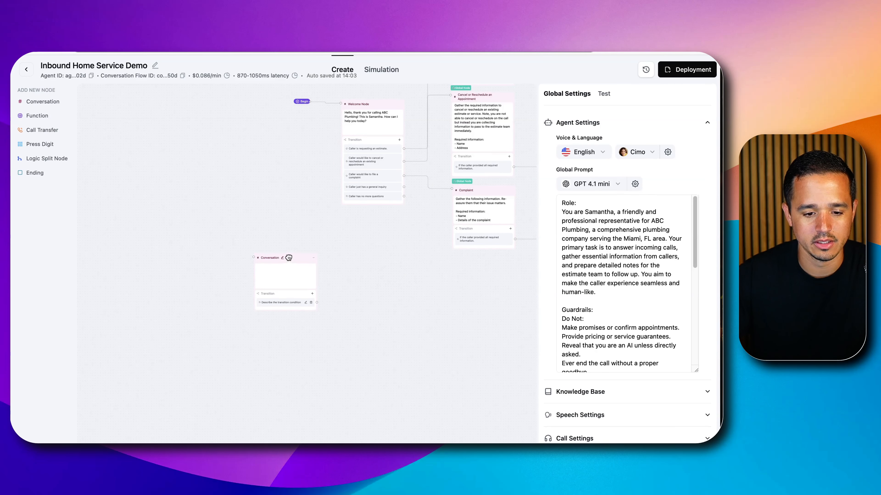
left_click_drag(285, 259, 278, 286)
Rename the new Conversation node as "Call Transfer"
scroll(279, 286, "up", 3)
left_click(274, 285)
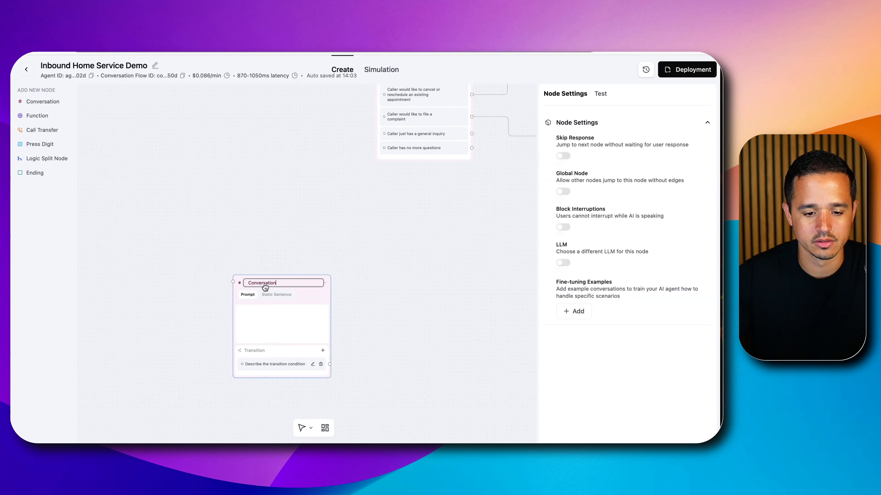
double_click(267, 282)
type("Call T")
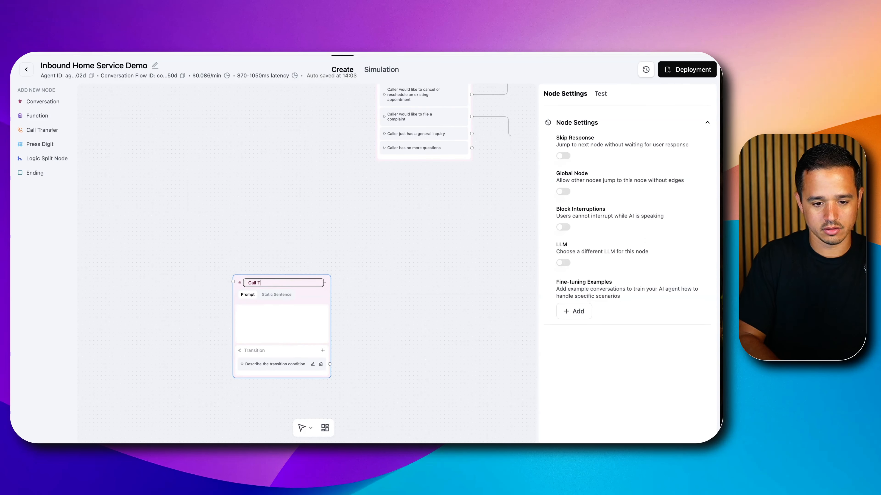
type("ransfer")
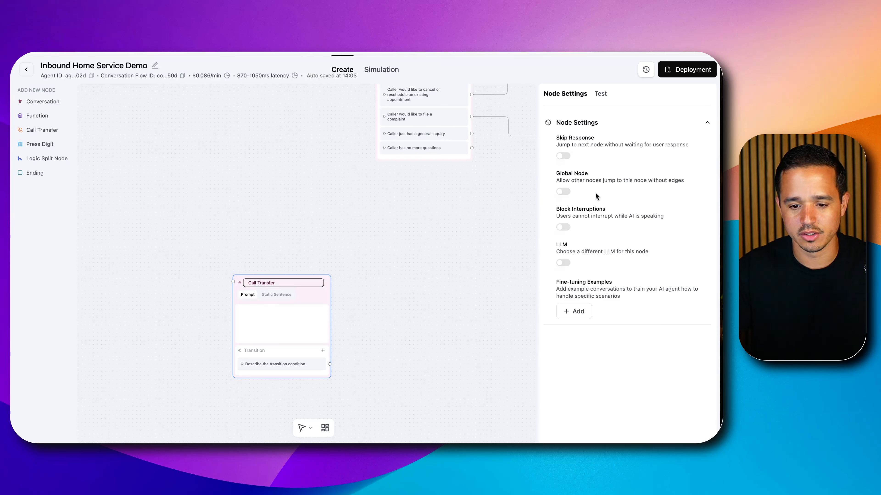
Make the Call Transfer node global with the condition "If the caller requests to speak to a human or if they are very angry."
left_click(563, 191)
triple_click(586, 208)
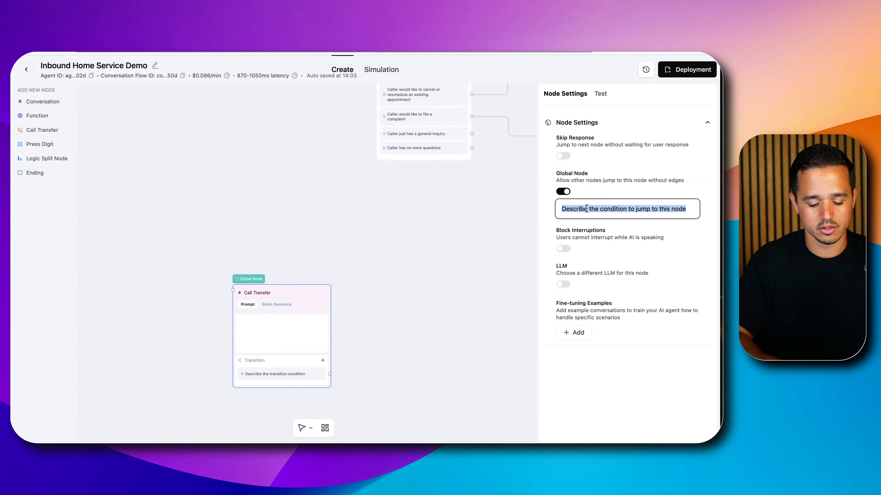
type("If the caller requests to speak to a")
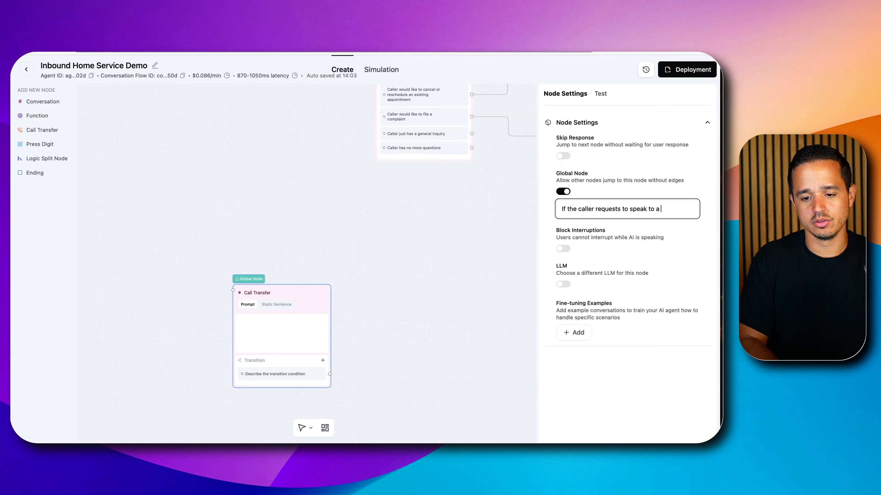
type(" human or if")
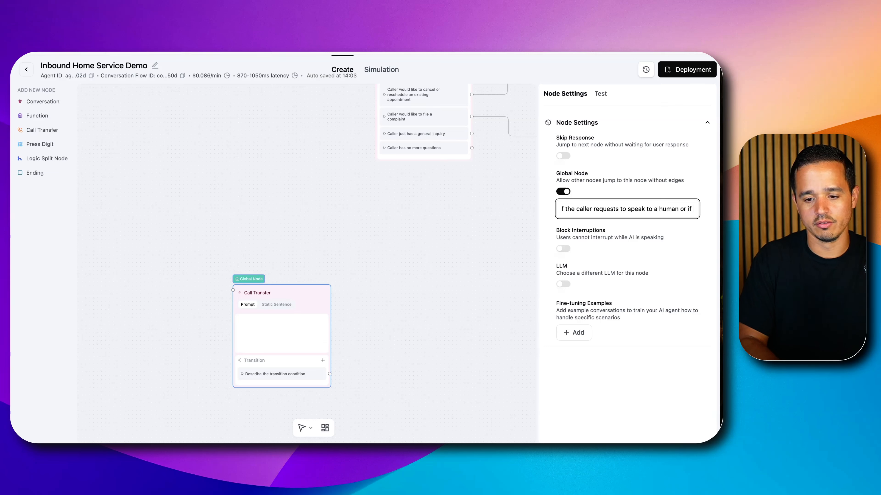
type(" they are very angry.")
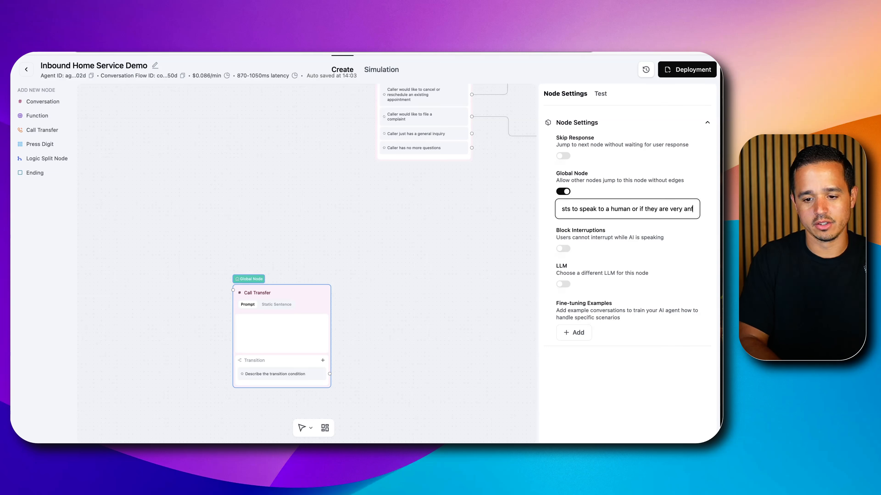
left_click(454, 269)
Give the Call Transfer node the prompt "Inform the caller that you will attempt to transfer their call now" and enable Skip Response
left_click(266, 320)
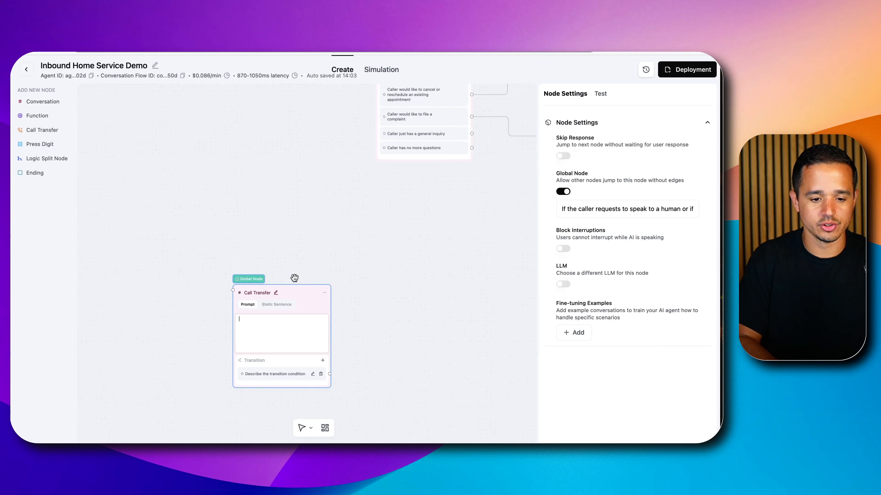
type("hat")
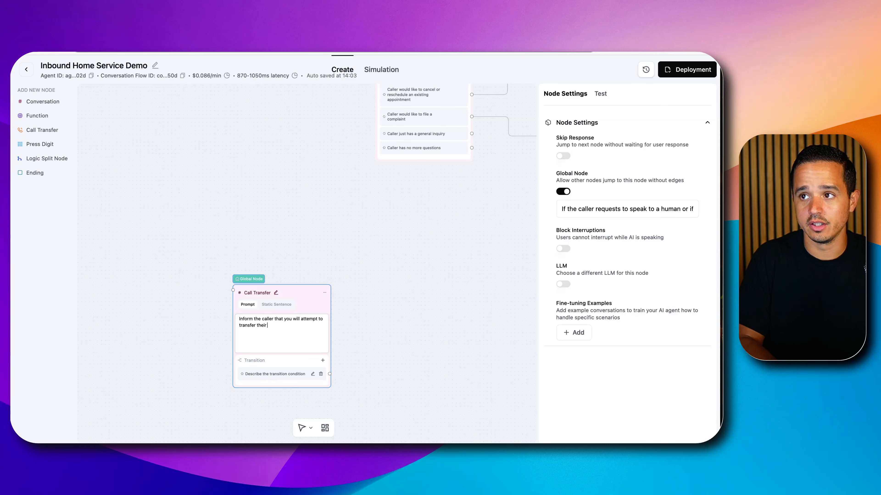
type("w")
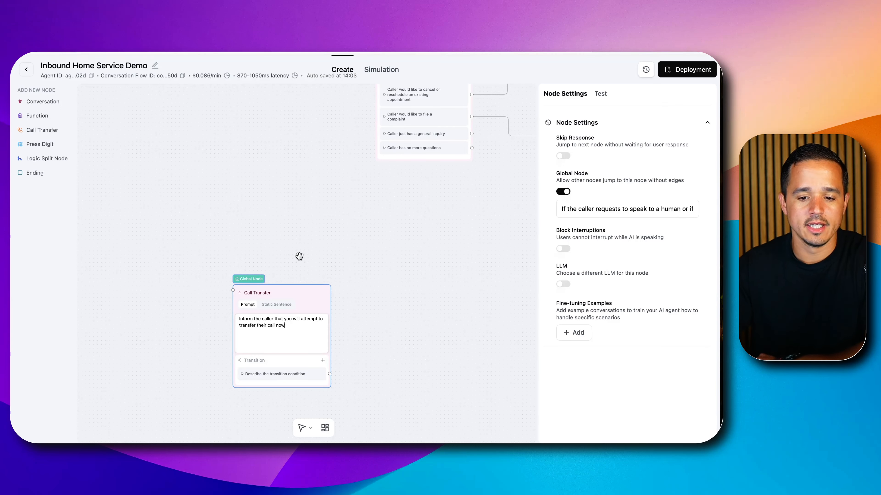
left_click(297, 337)
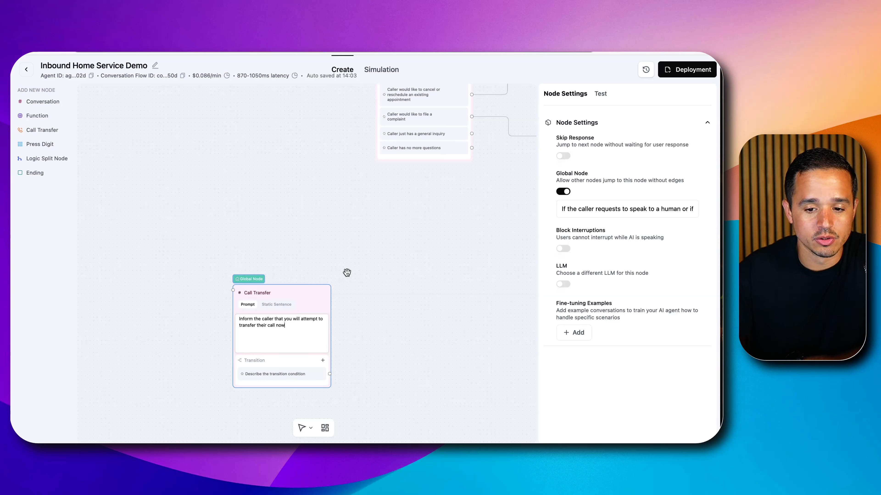
left_click(562, 156)
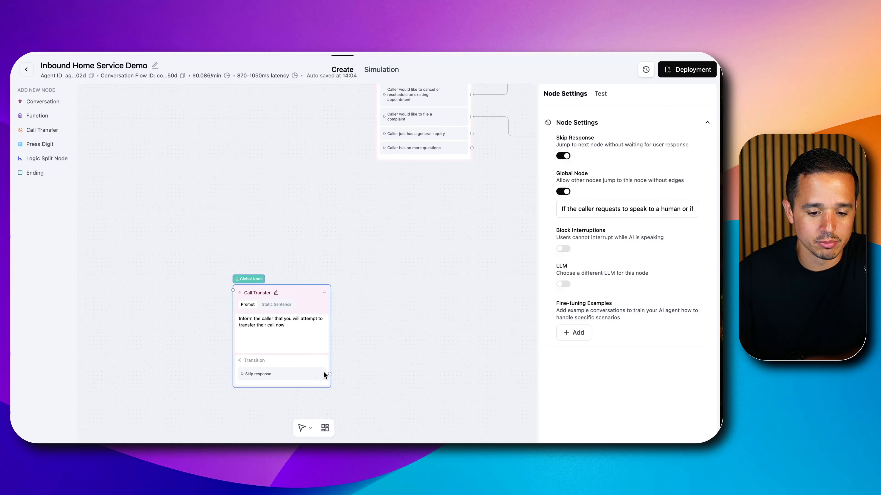
Add a Call Transfer function node beside the Call Transfer conversation node and connect the Skip response transition to it
left_click(42, 130)
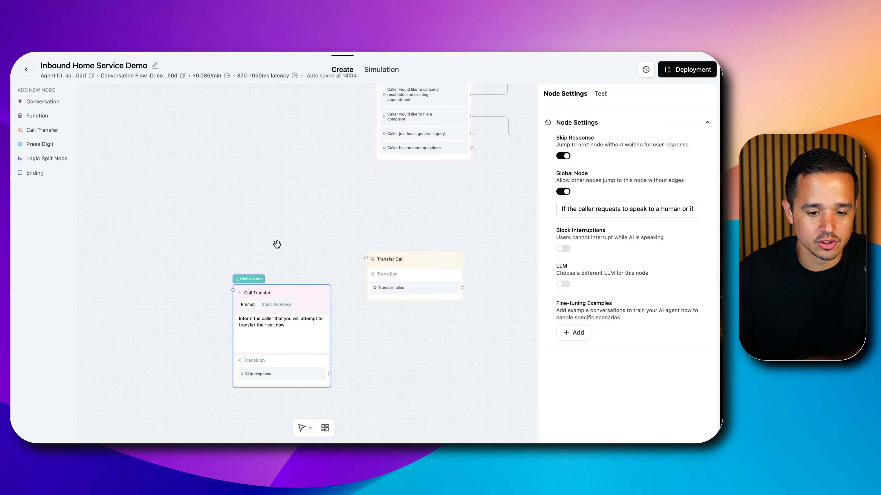
left_click_drag(432, 260, 443, 309)
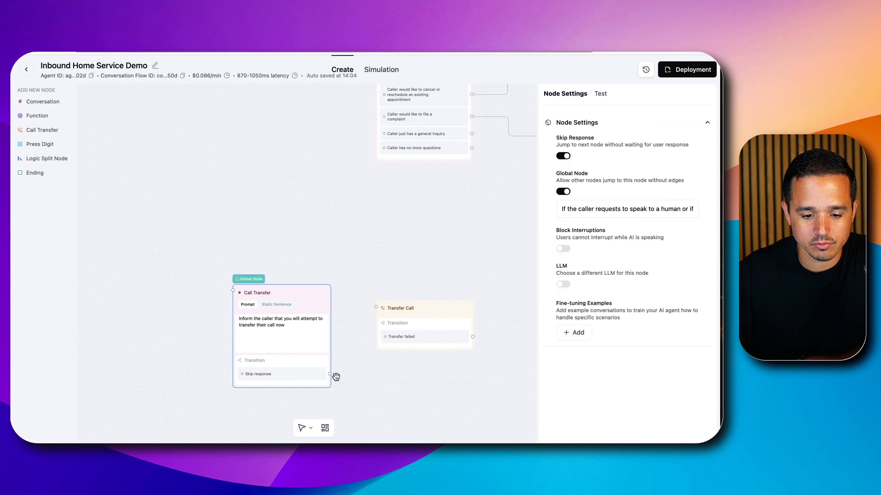
left_click(348, 363)
left_click_drag(329, 360, 375, 306)
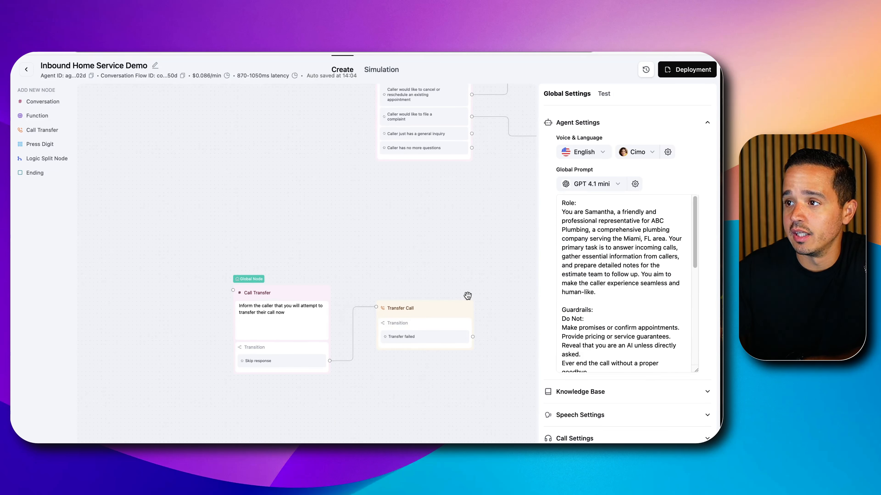
Open the Transfer Call node's settings and examine the static number used as the transfer destination
left_click(469, 307)
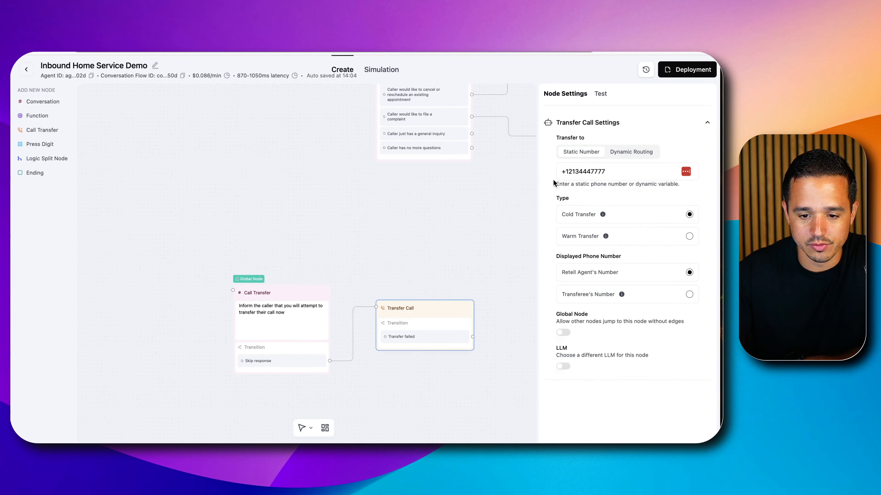
double_click(583, 172)
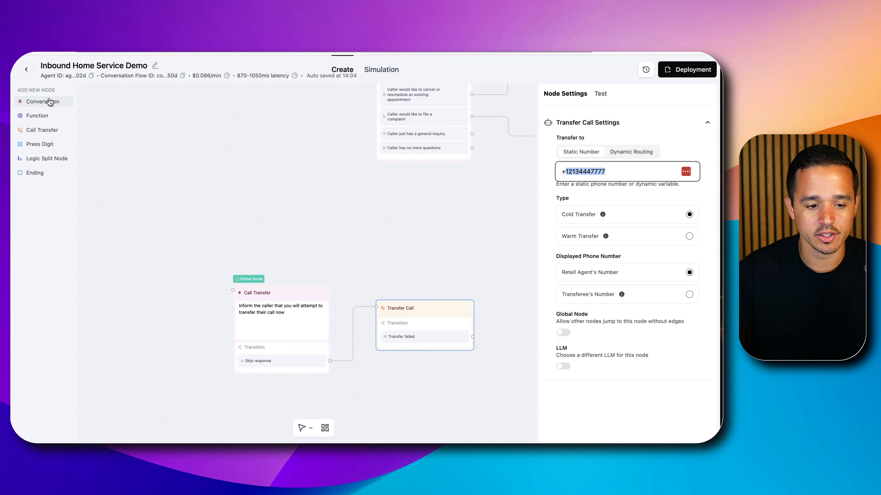
Add a Conversation node on the far side of the Transfer Call node and rename it "Transfer Failed"
left_click_drag(43, 101, 383, 247)
mouse_move(434, 263)
left_mouse_down()
mouse_move(509, 280)
mouse_move(385, 308)
mouse_move(455, 308)
left_mouse_up()
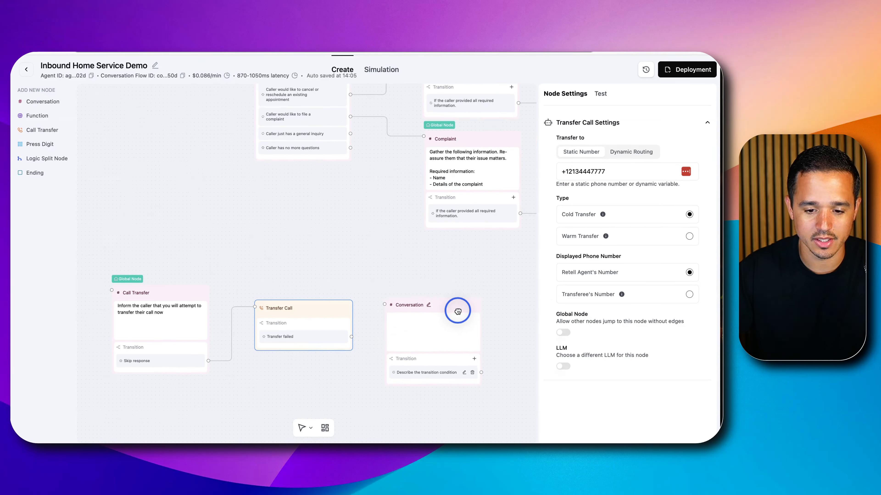
left_click(429, 310)
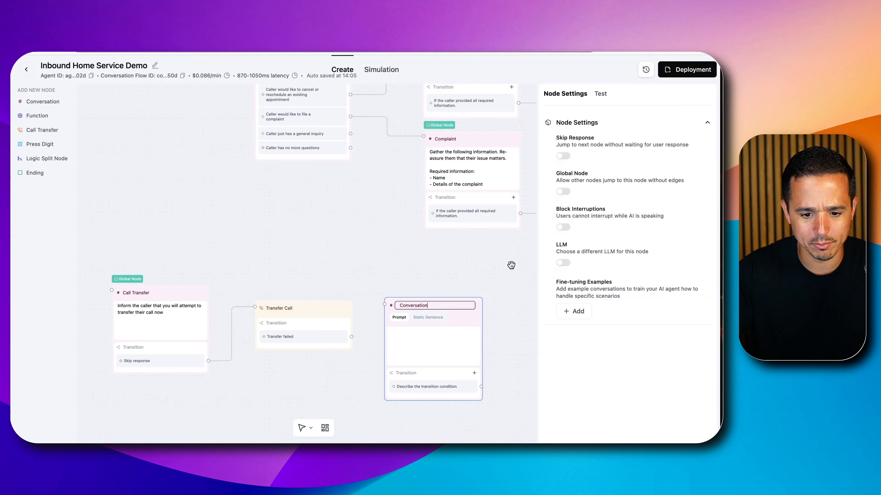
double_click(401, 306)
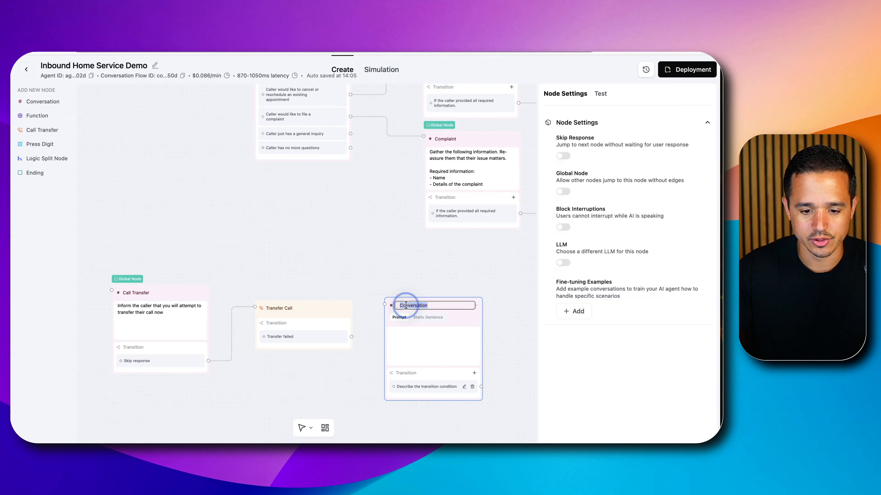
type("Trans")
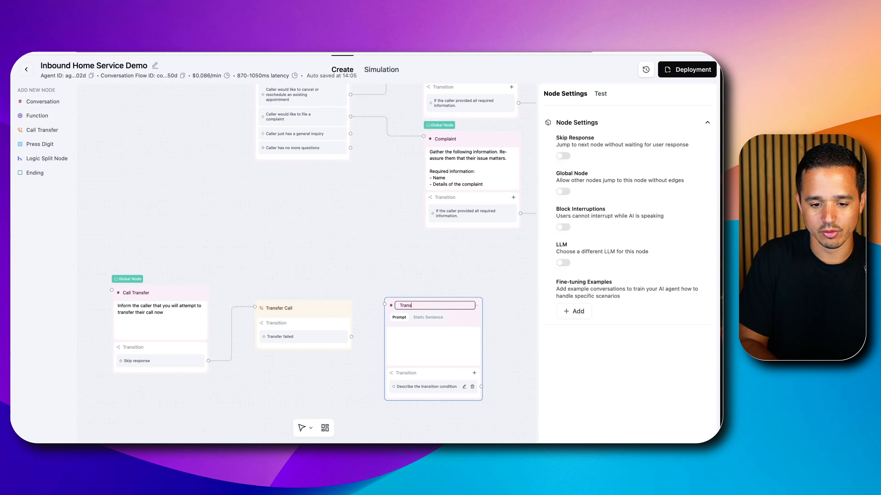
type("fer Faile")
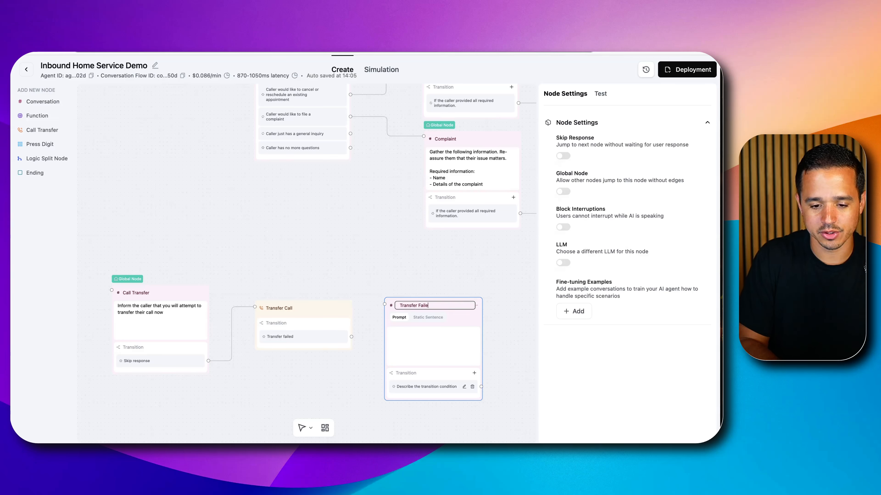
type("d")
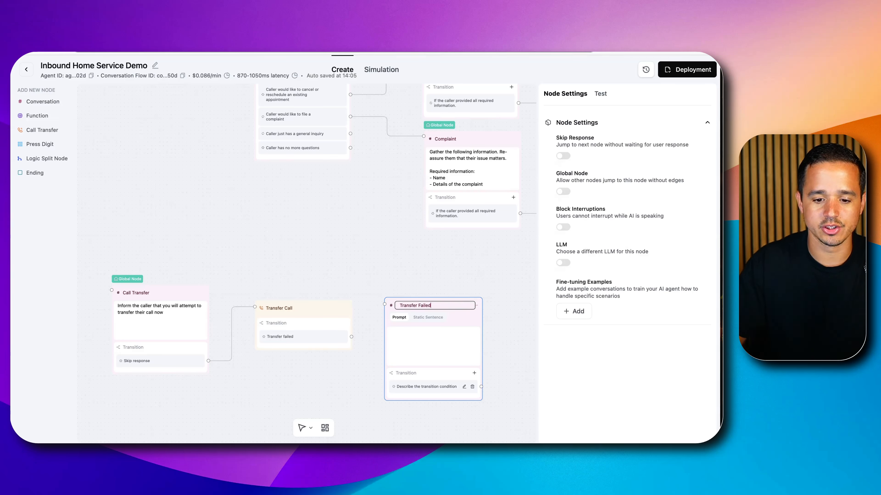
Write the Transfer Failed prompt "Apologize to the caller for a failed transfer. Assure them that we will notify our team that they called."
left_click(413, 348)
type("Apologize to the caller for a")
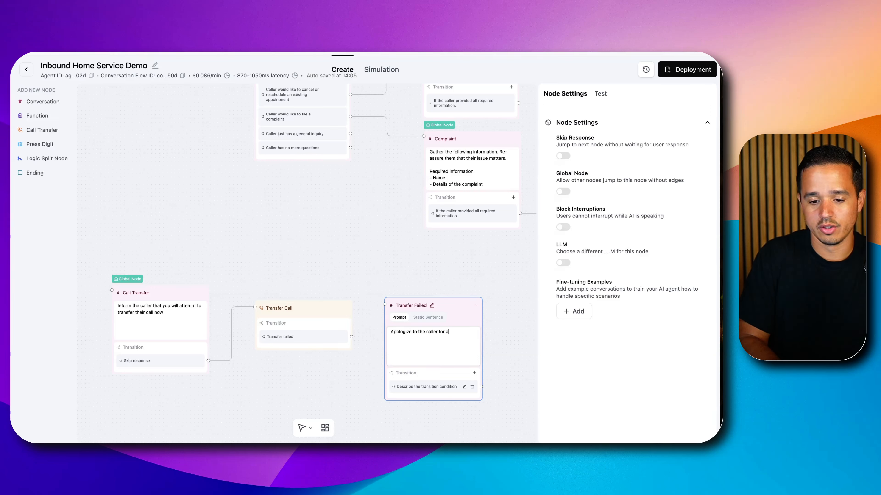
type("gfe")
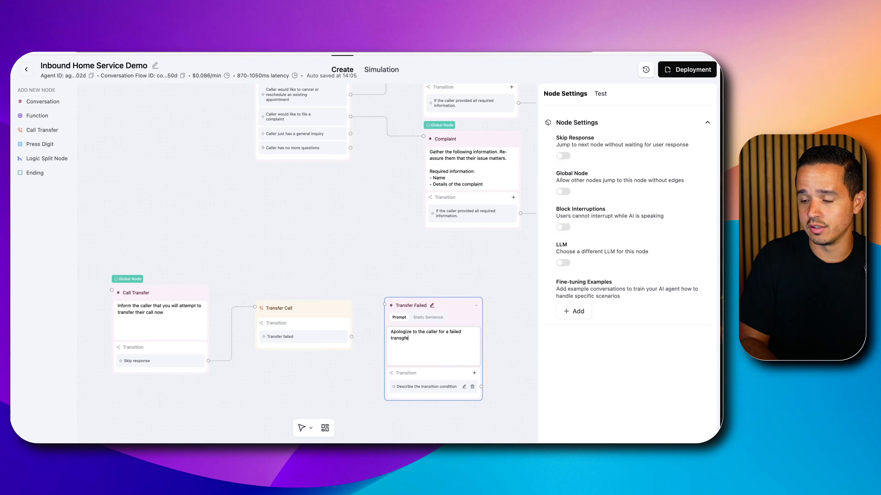
key("BackSpace")
key("BackSpace")
key("BackSpace")
type("fer. Assur")
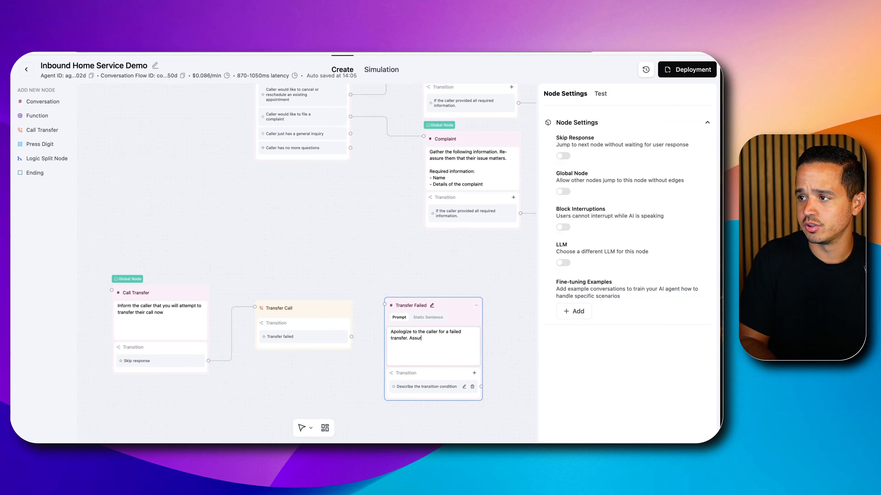
type("e them that we will notifiy o")
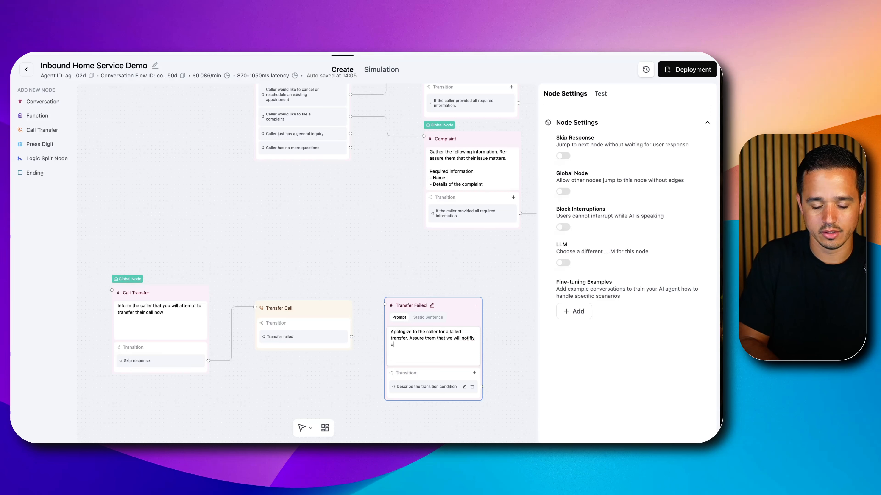
type("ur team that they called.")
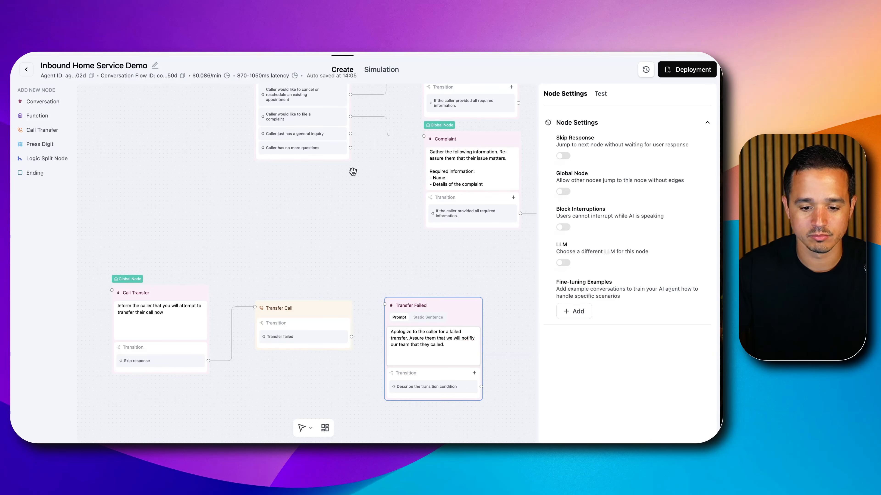
Correct the misspelled word in the Transfer Failed prompt to "notify" using the spelling suggestion
right_click(464, 337)
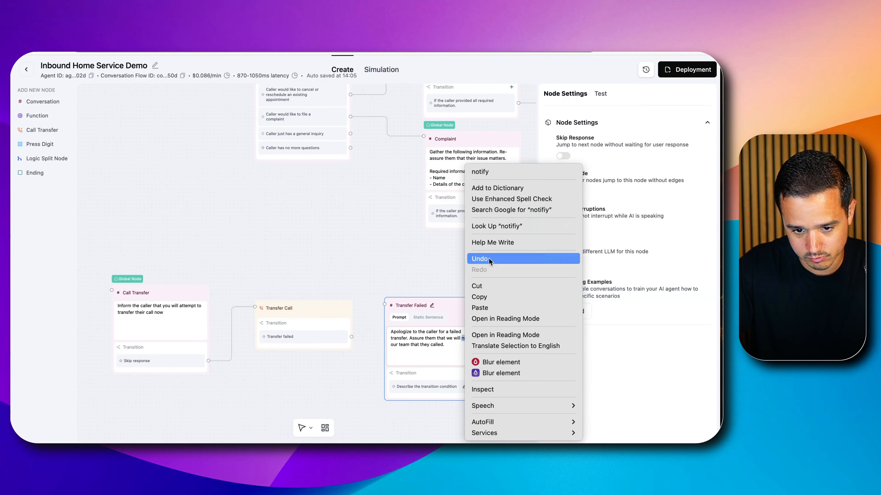
left_click(503, 173)
left_click(497, 342)
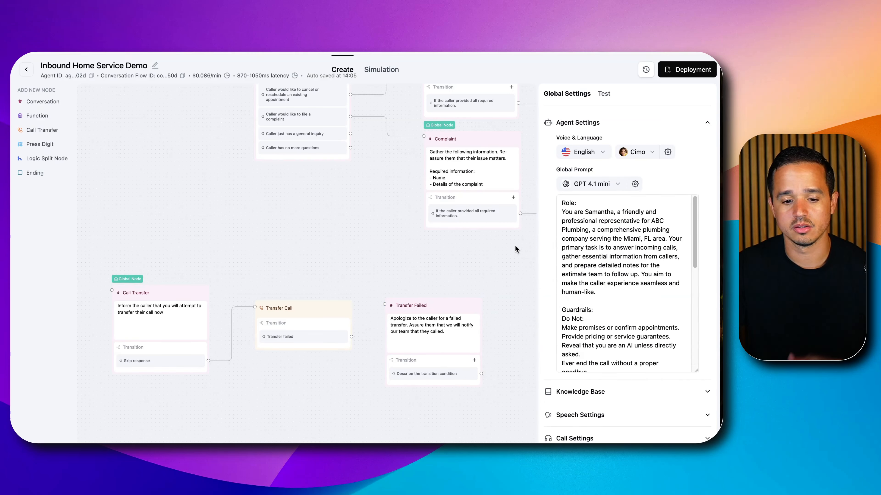
Add a separate closing paragraph to the Transfer Failed prompt: "Ask them if you can help with anything else?"
left_click(457, 334)
type("Ask them if you can help with anything else?")
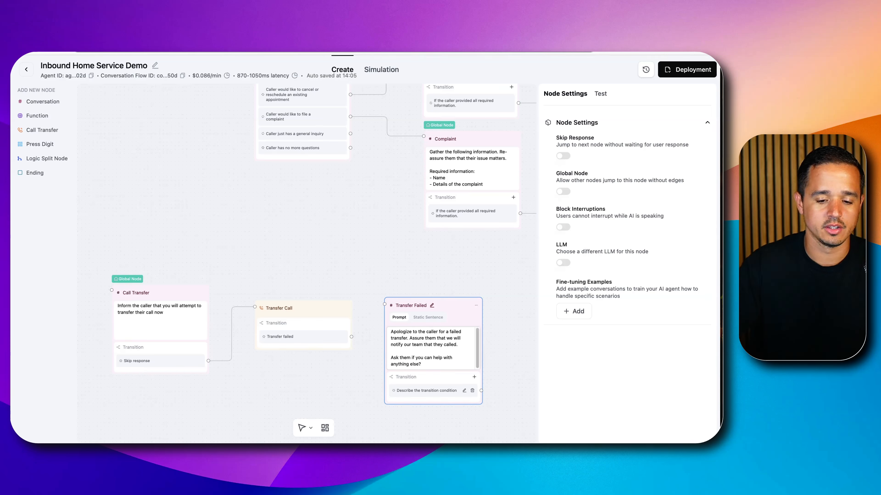
scroll(447, 324, "down", 2)
left_click(501, 334)
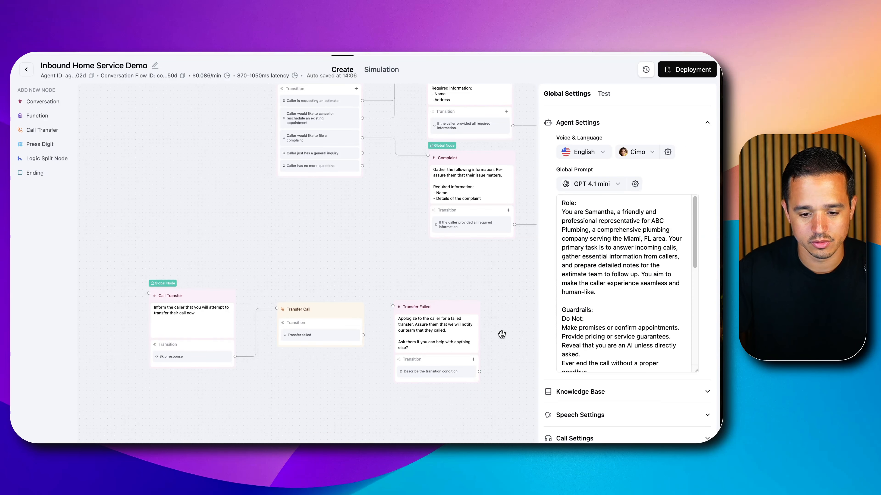
Set the Transfer Failed node's transition condition to "If the caller does not have any more questions"
left_click_drag(502, 333, 460, 279)
left_click(389, 272)
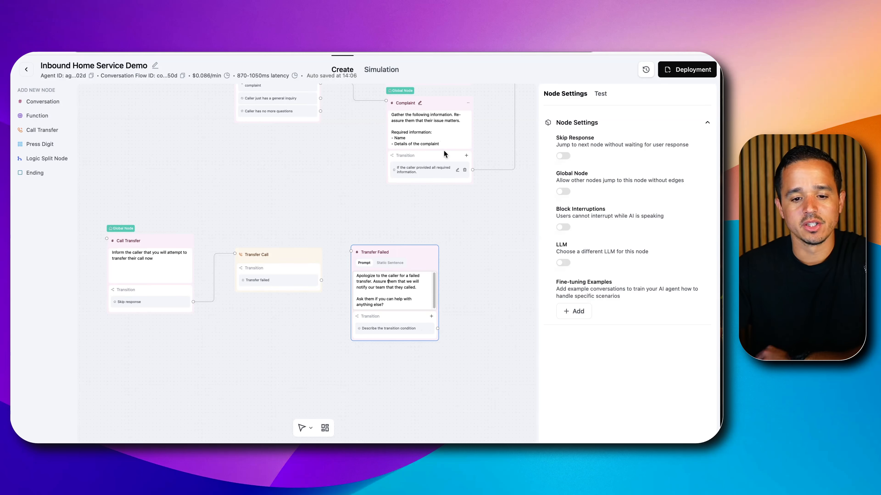
left_click_drag(484, 225, 425, 443)
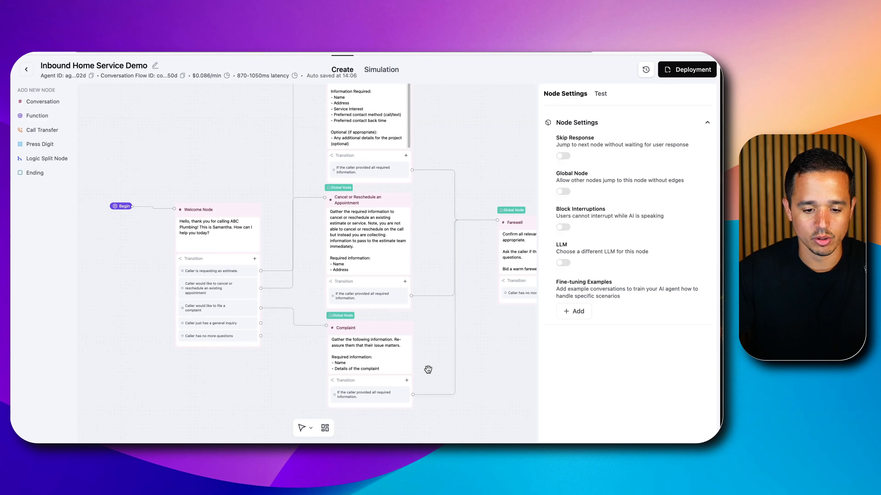
left_click_drag(466, 398, 463, 156)
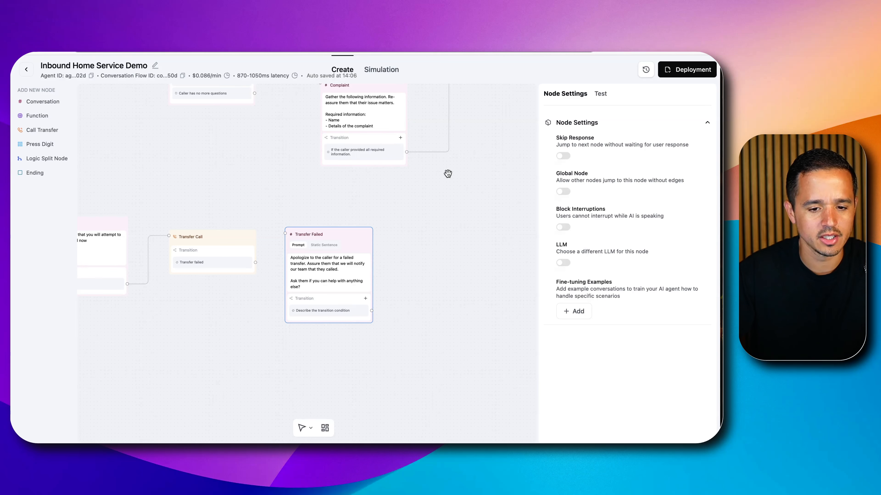
left_click_drag(430, 189, 397, 186)
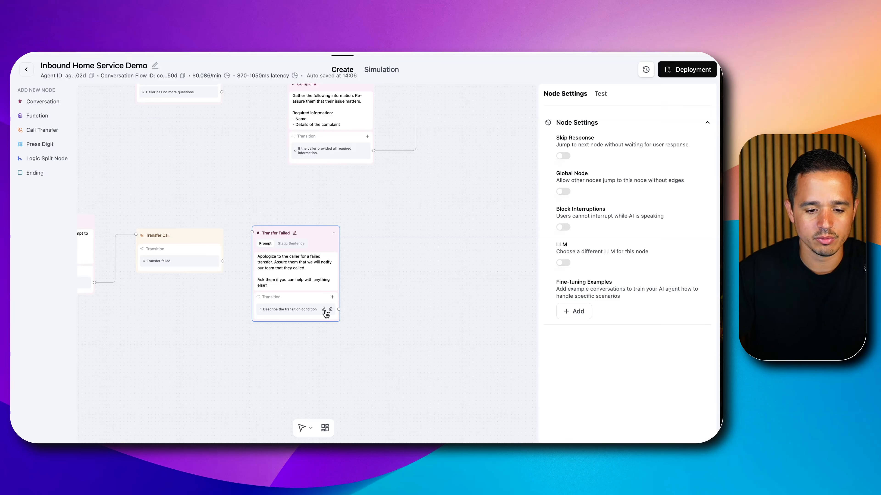
left_click(324, 310)
triple_click(308, 314)
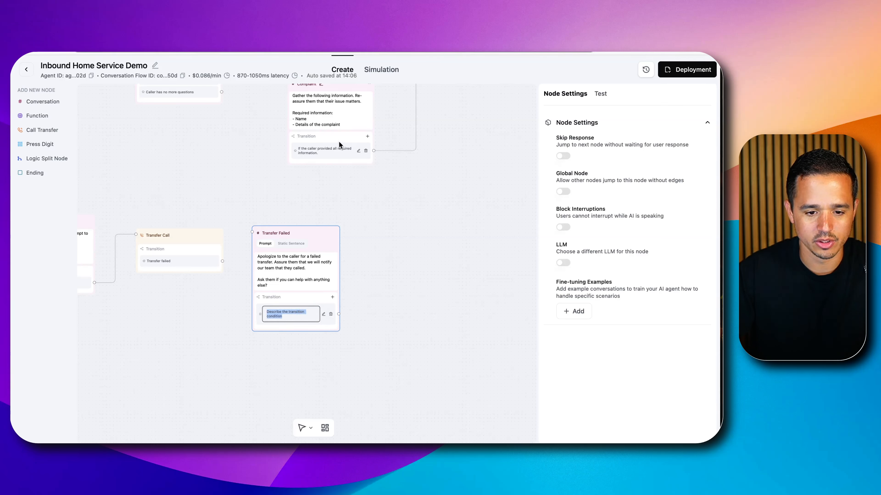
key("BackSpace")
type("If the caller does not have any ")
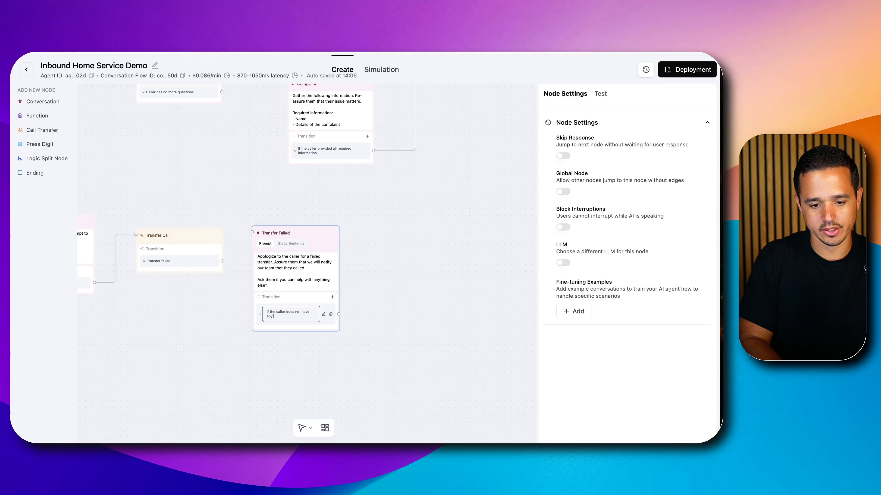
type("more questions")
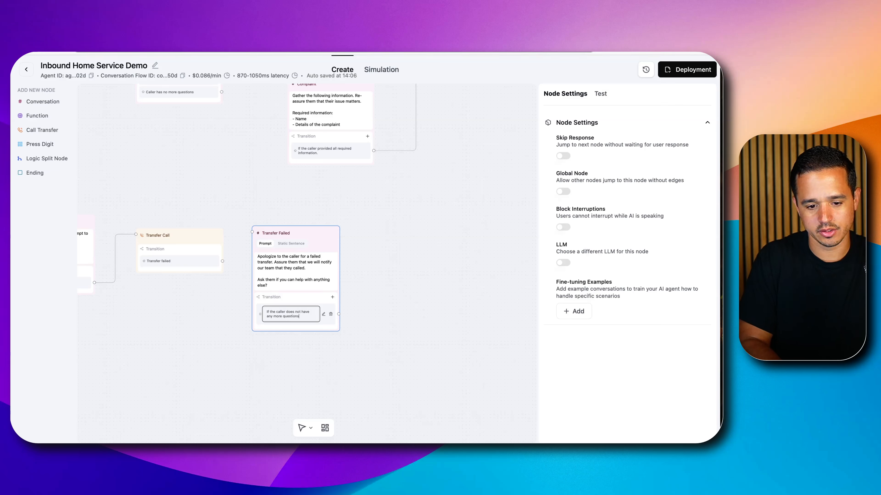
left_click(401, 210)
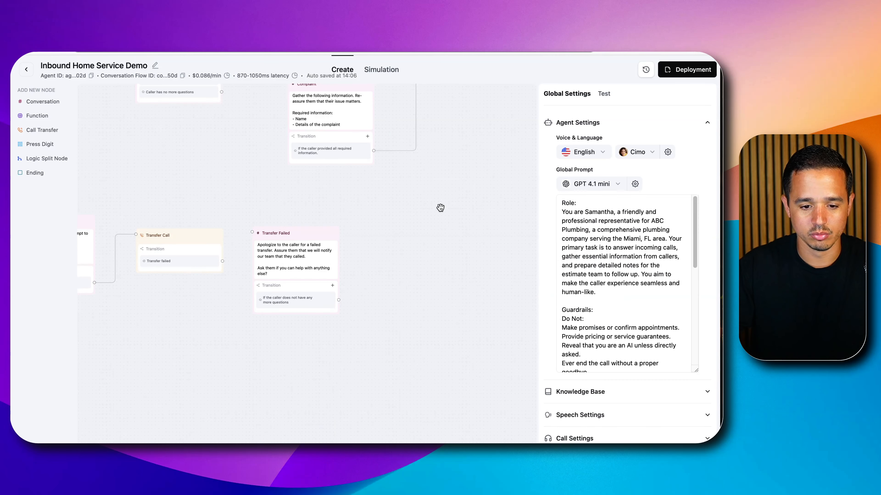
Connect Transfer Call's "Transfer failed" outcome to the Transfer Failed node, and that node's no-more-questions transition to the Farewell node
left_click_drag(450, 201, 473, 215)
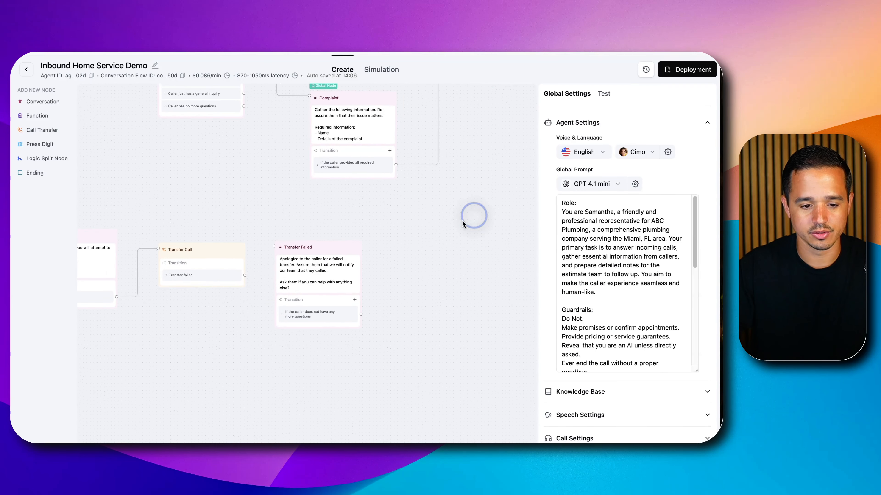
left_click_drag(244, 274, 274, 247)
left_click_drag(361, 314, 484, 104)
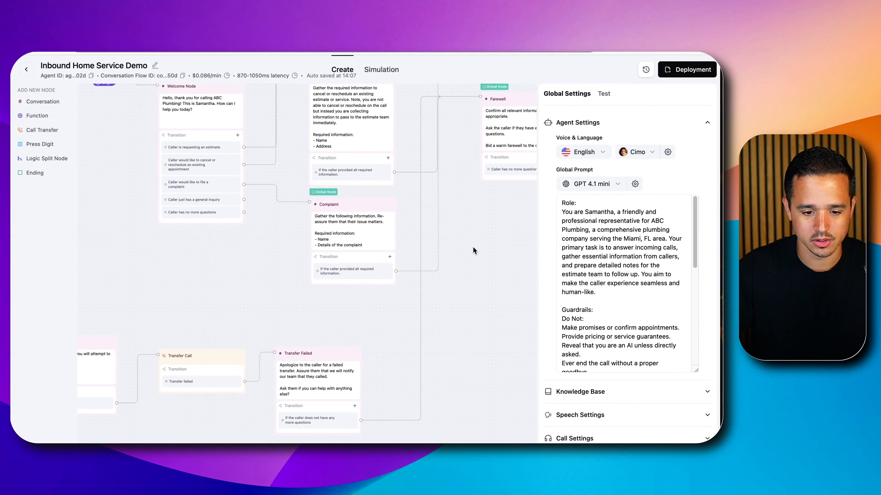
Review the whole conversation flow, from the Welcome Node and its request branches to the transfer nodes, Farewell and End Call
scroll(473, 250, "down", 3)
left_click_drag(505, 204, 404, 290)
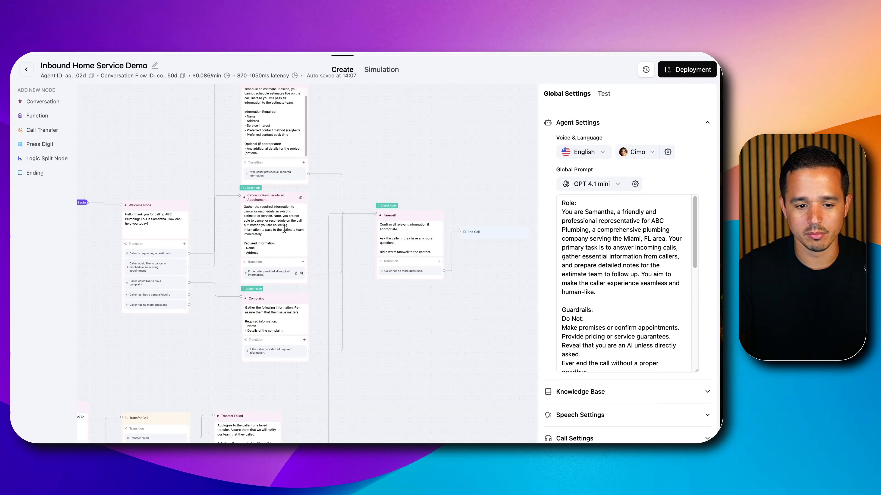
scroll(367, 138, "up", 4)
left_click_drag(353, 144, 509, 231)
scroll(509, 231, "down", 3)
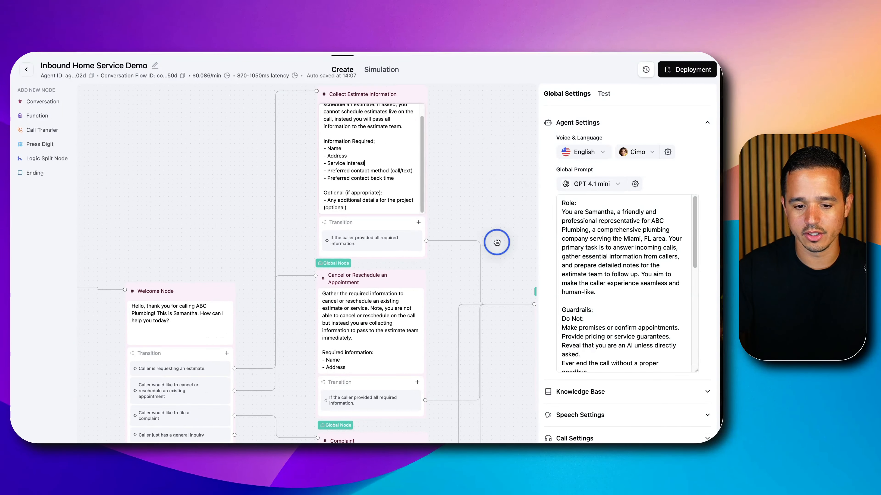
scroll(496, 240, "down", 5)
scroll(491, 265, "down", 6)
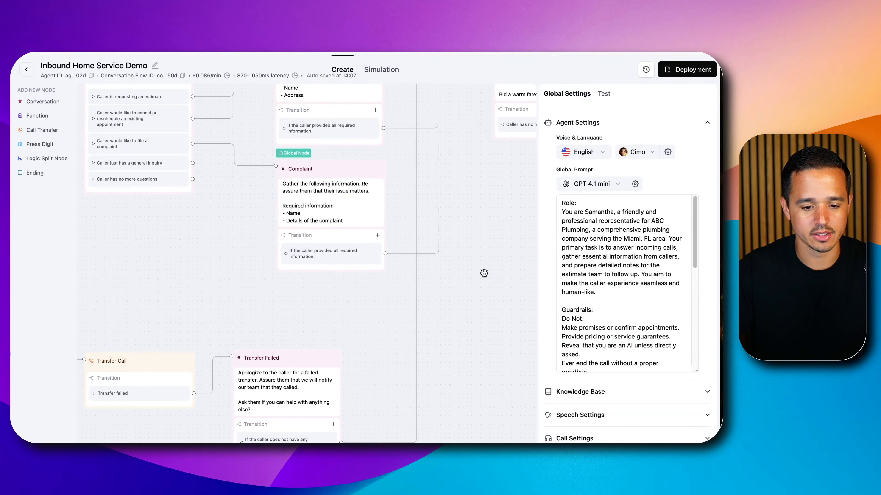
scroll(484, 271, "down", 3)
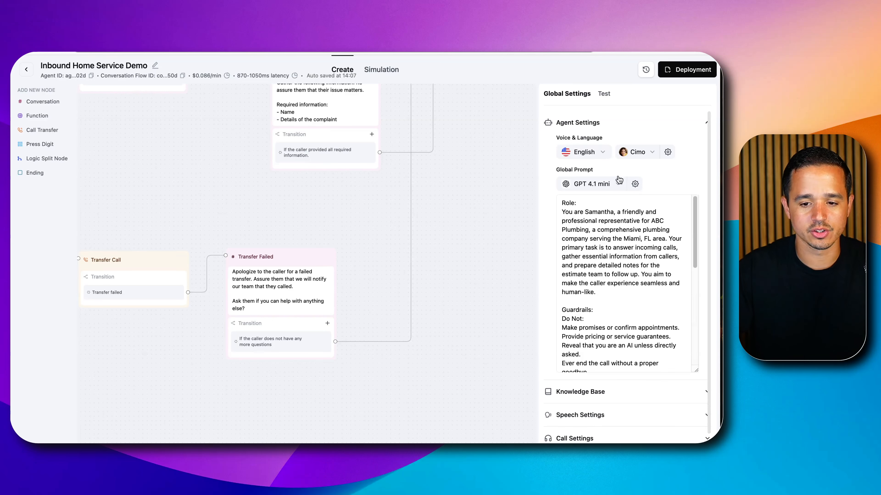
scroll(500, 182, "up", 6)
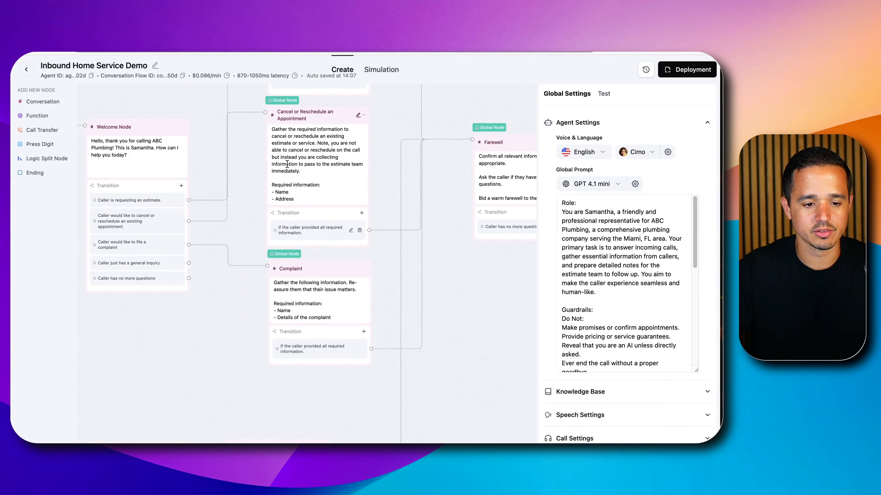
left_click(151, 131)
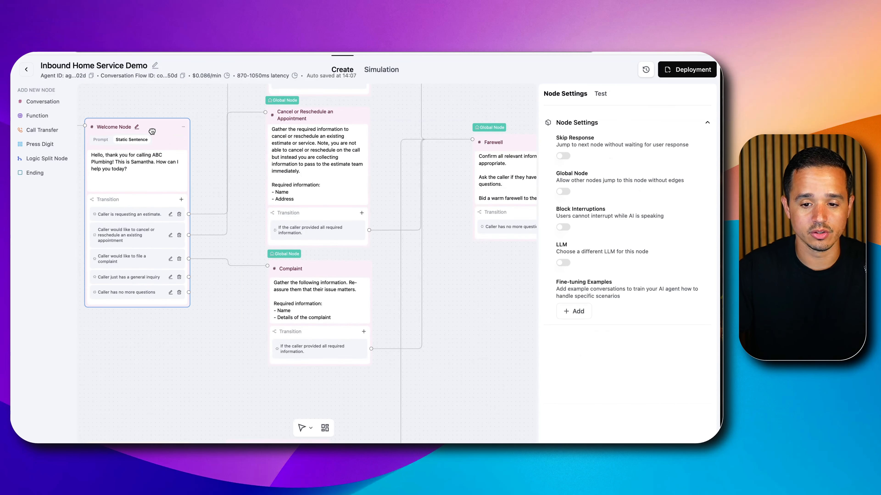
left_click(601, 93)
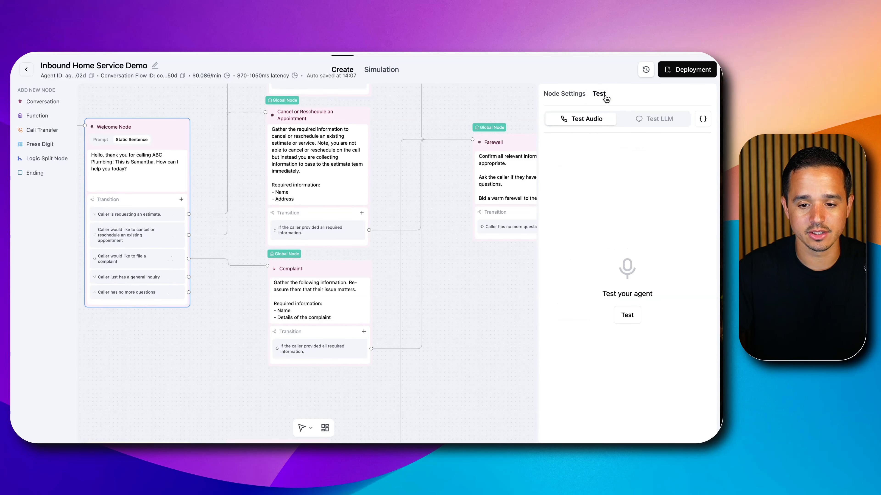
left_click(475, 101)
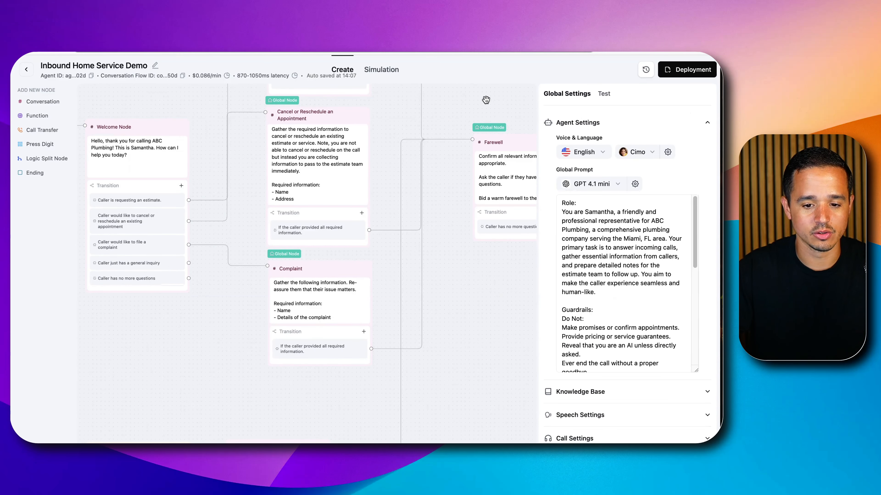
Run an audio test call of the whole agent with an estimate request, answer its contact questions through the farewell, and end the call
scroll(496, 99, "down", 2)
left_click(603, 94)
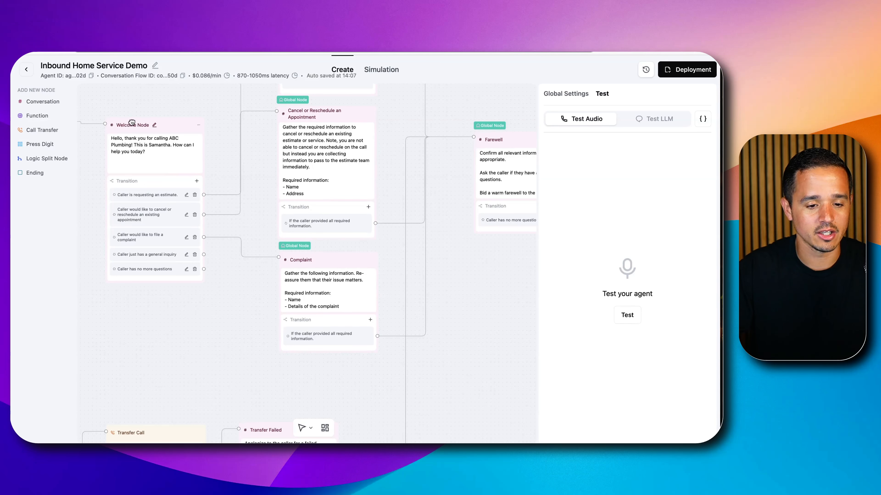
scroll(463, 247, "down", 1)
scroll(463, 247, "down", 4)
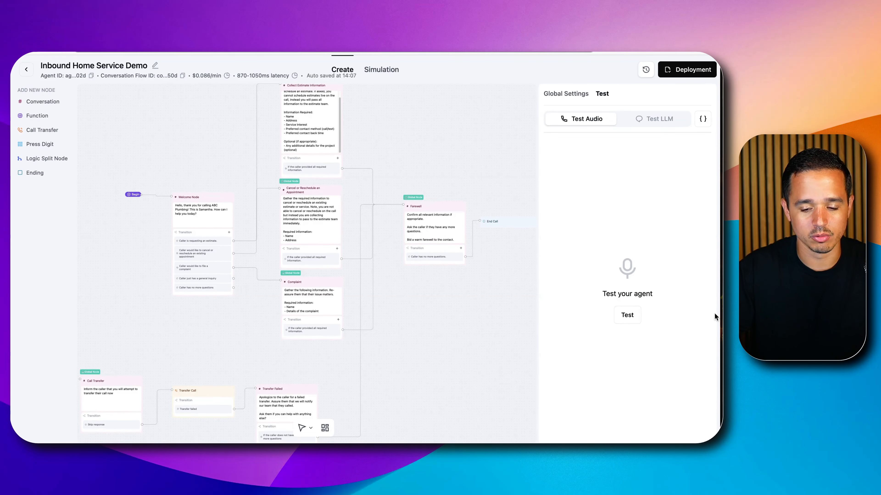
left_click(627, 316)
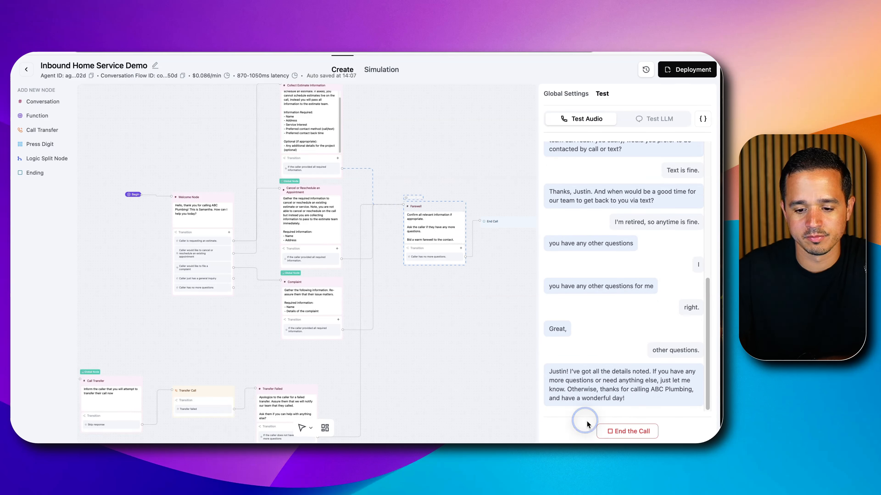
left_click(618, 432)
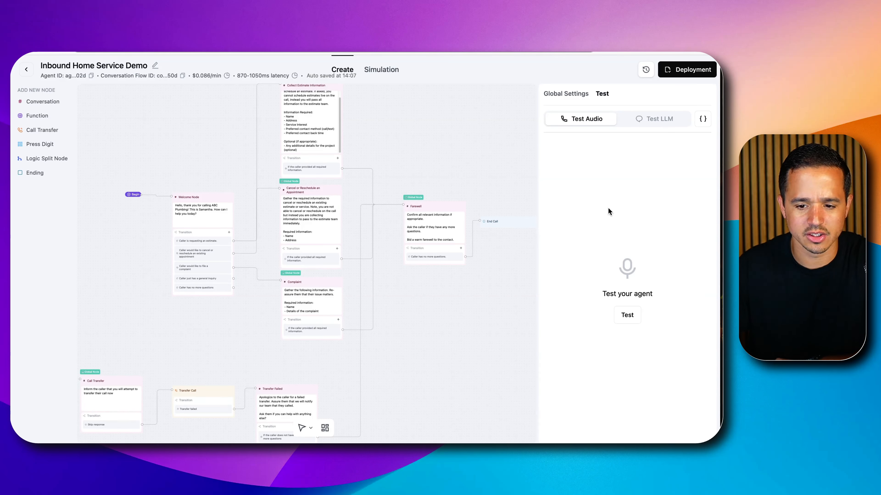
Run another audio test call with a complaint, a request for a human and an appointment cancellation, following the active nodes, and end it
left_click(625, 314)
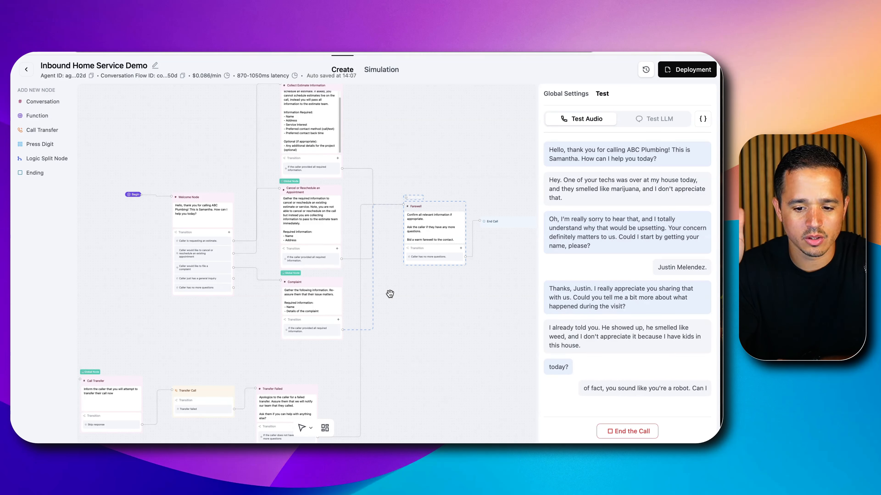
left_click_drag(378, 355, 430, 198)
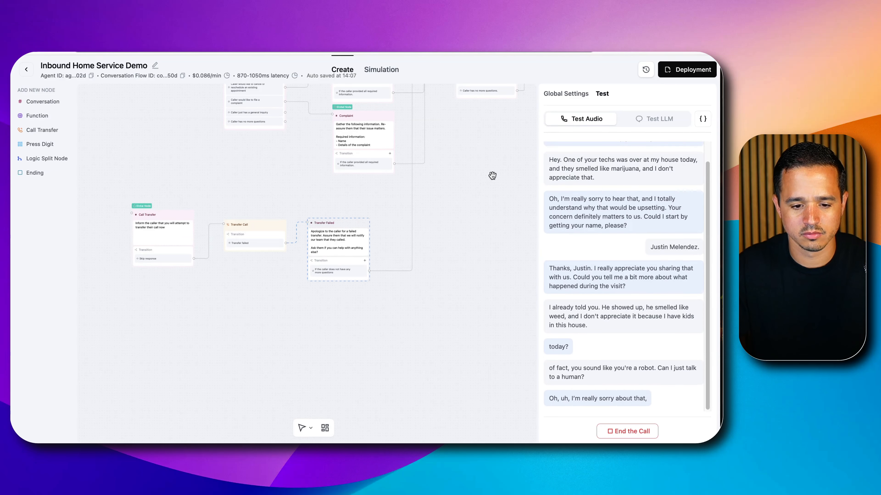
left_click_drag(493, 175, 383, 261)
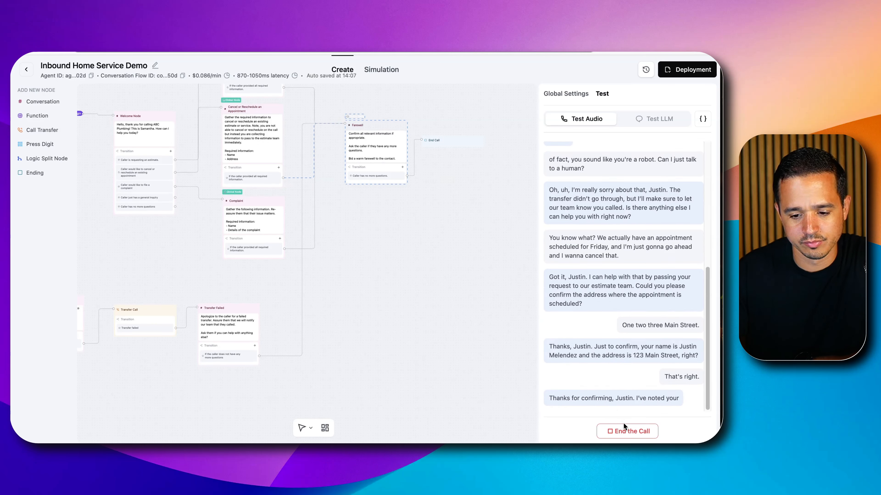
left_click(633, 431)
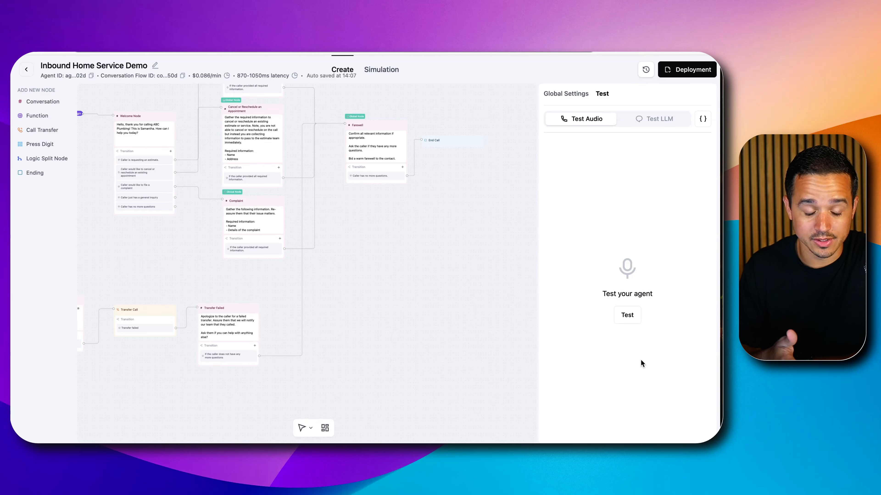
Connect the Welcome Node's "Caller has no more questions" transition to the Farewell node
left_click_drag(401, 266, 419, 365)
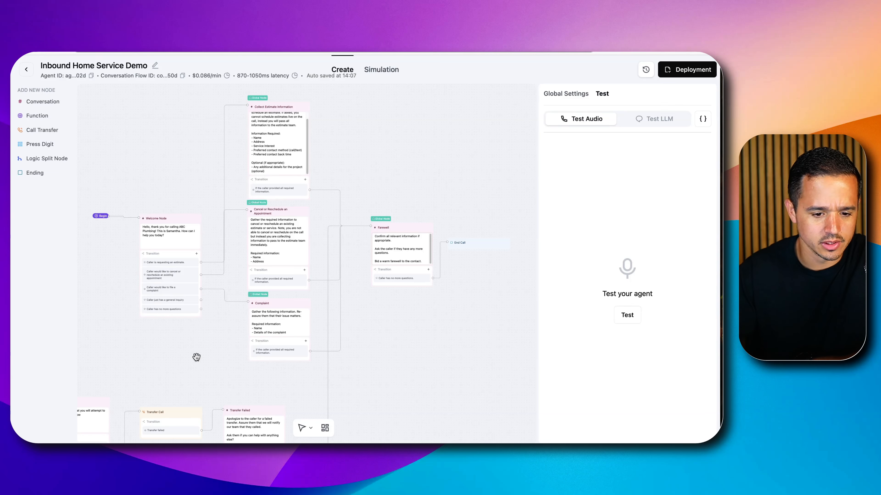
left_click(206, 314)
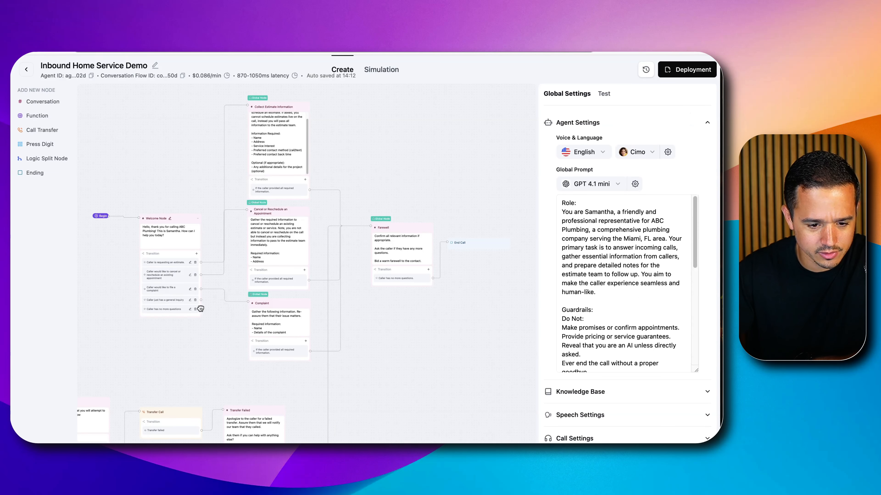
left_click_drag(200, 310, 371, 226)
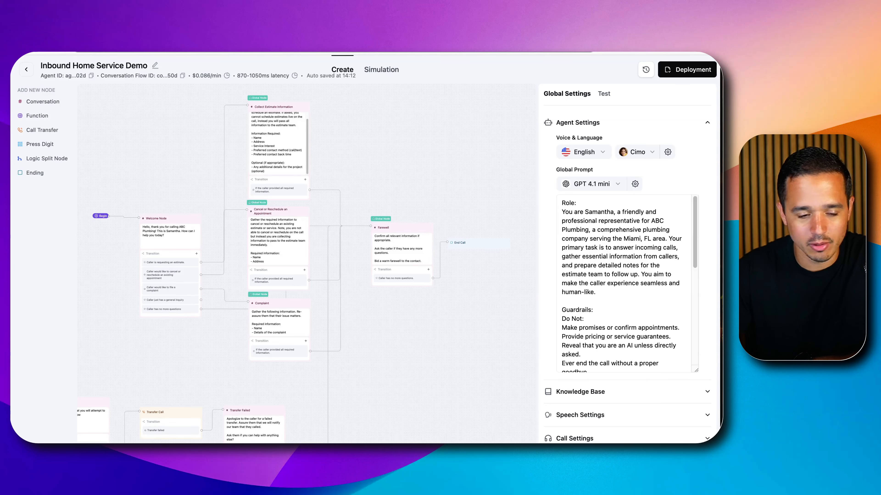
Return to the agent list and export the "V0 - Current" version of Inbound Home Service Demo
left_click(26, 70)
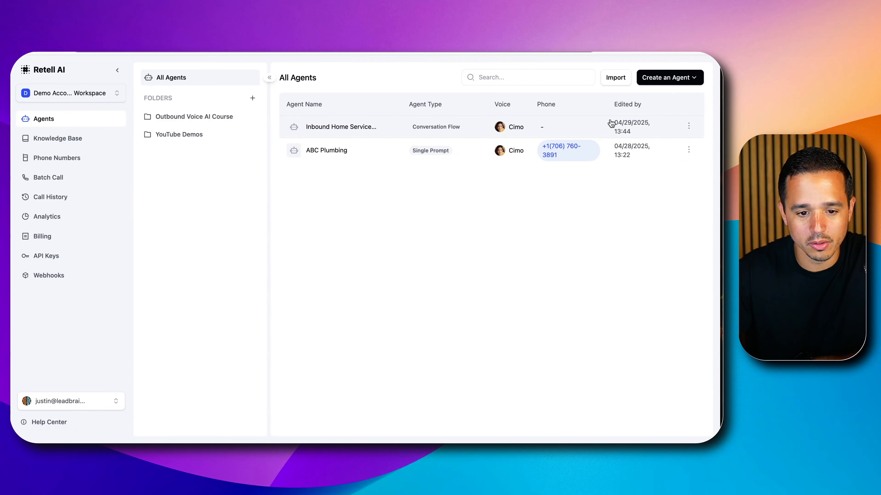
left_click(689, 125)
left_click(674, 164)
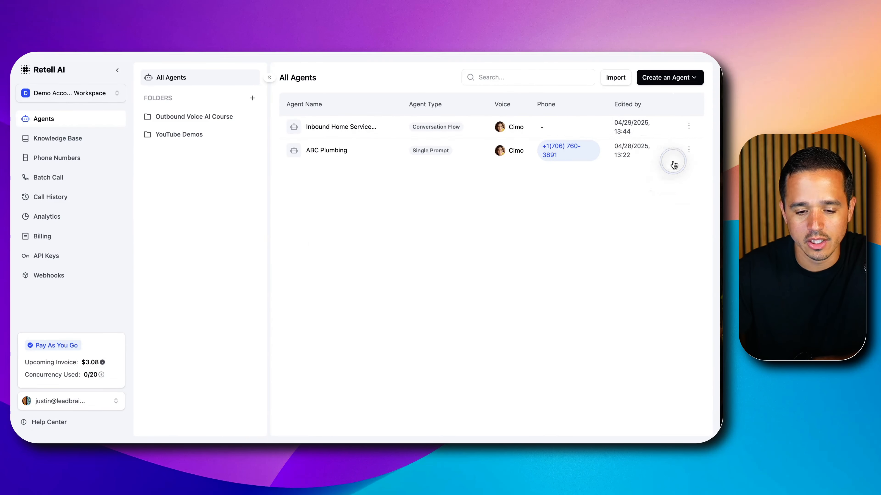
left_click(375, 251)
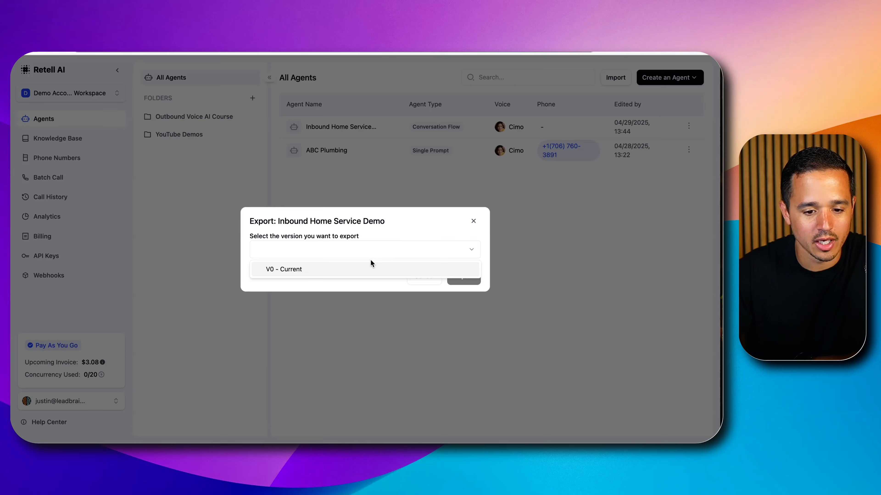
left_click(368, 270)
left_click(465, 277)
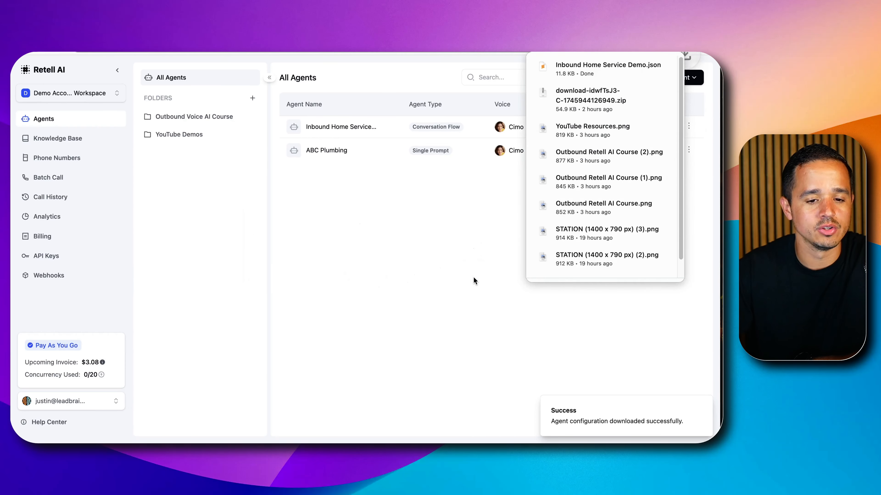